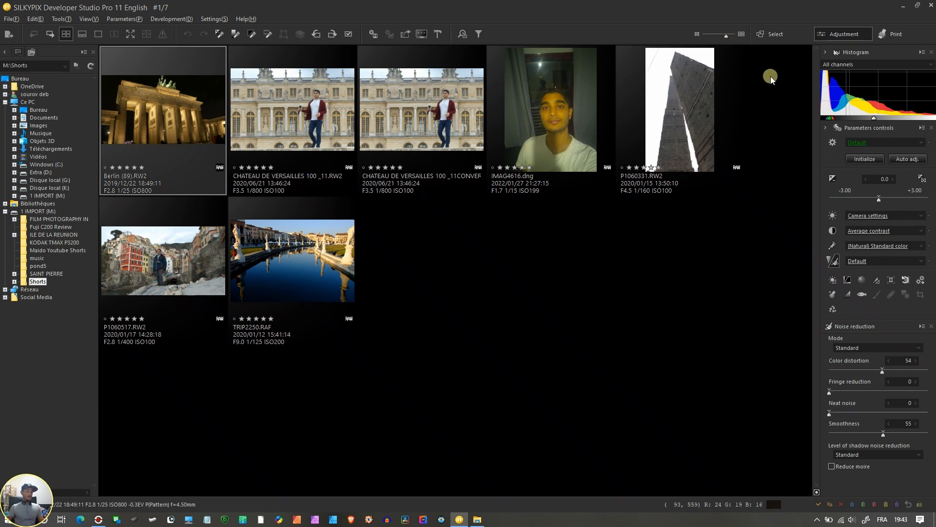
Open Berlin (89).RW2 in the single-image preview and set its demosaicing engine to Standard in the development settings.
{"action": "double_click", "coordinate": [157, 137]}
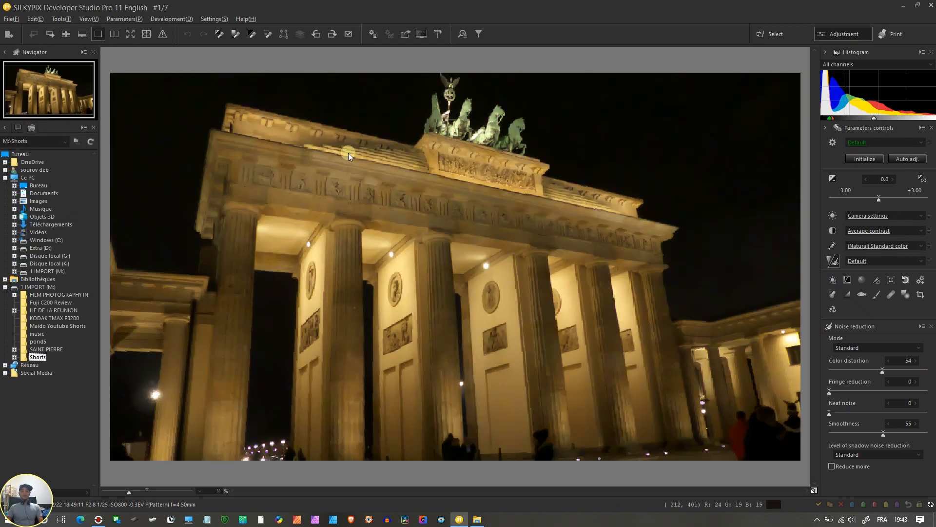
{"action": "left_click", "coordinate": [921, 279]}
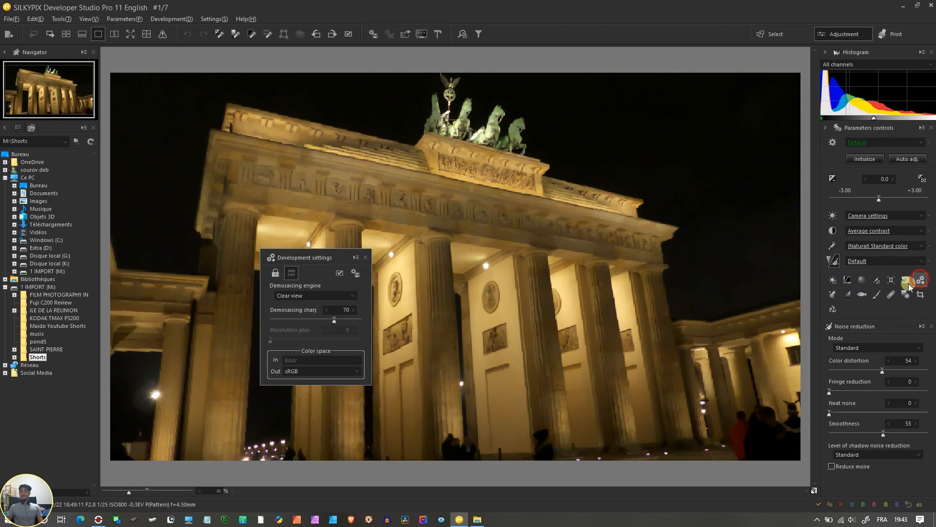
{"action": "left_click", "coordinate": [290, 296]}
{"action": "left_click", "coordinate": [295, 313]}
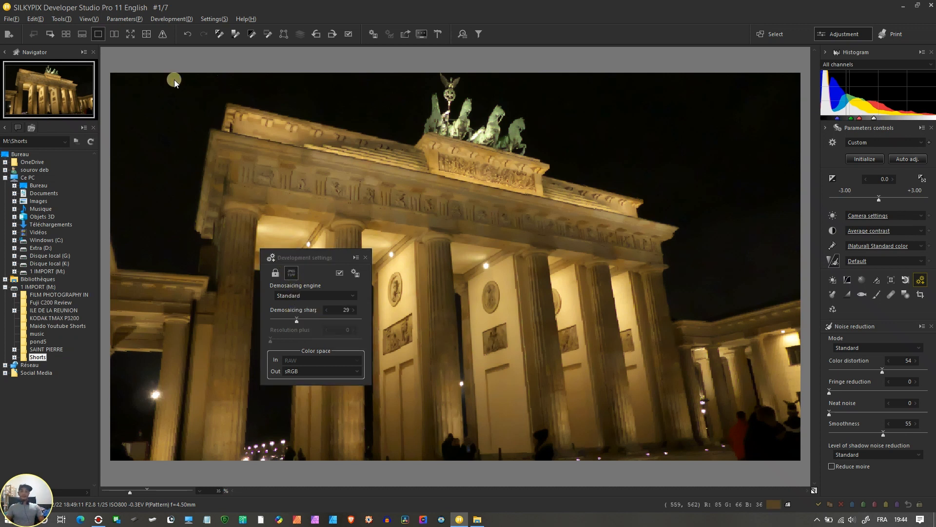
Show the Berlin photo in a side-by-side comparison view and set its demosaicing engine to Clear view.
{"action": "left_click", "coordinate": [114, 34]}
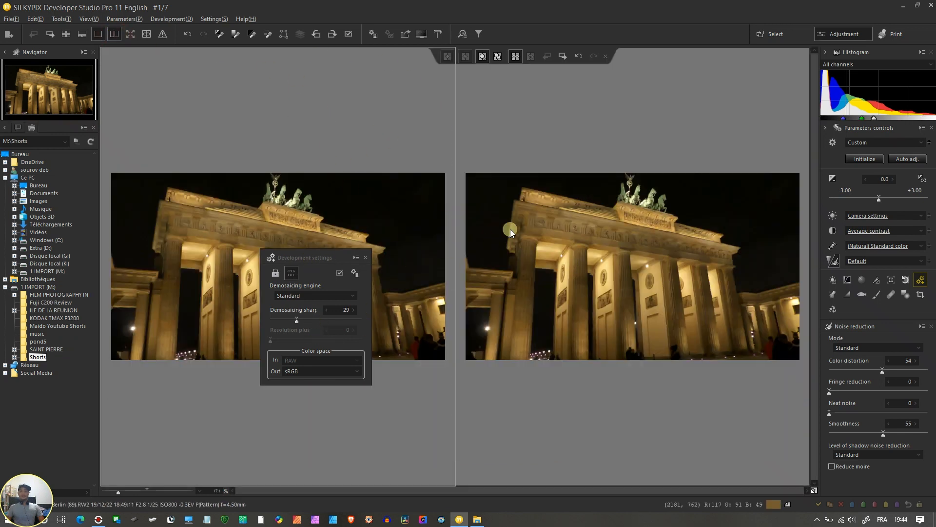
{"action": "left_click", "coordinate": [312, 291]}
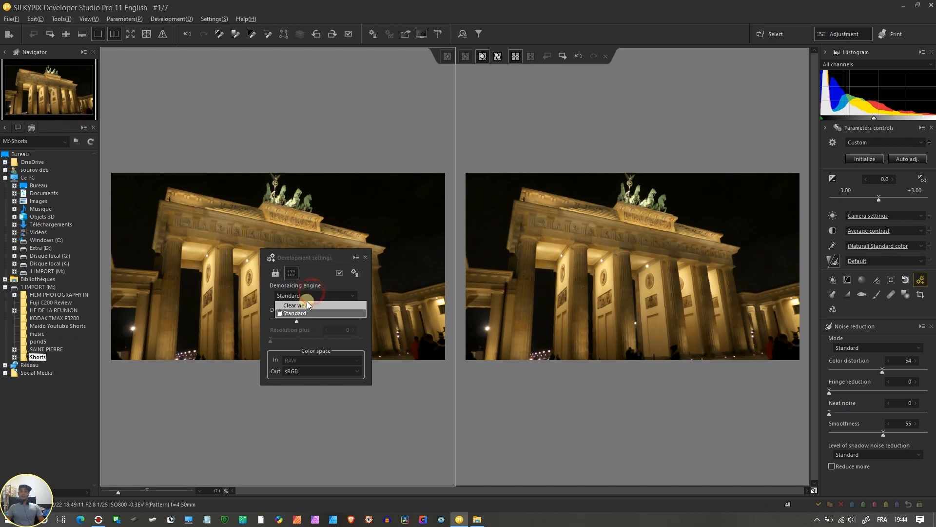
{"action": "left_click", "coordinate": [307, 308]}
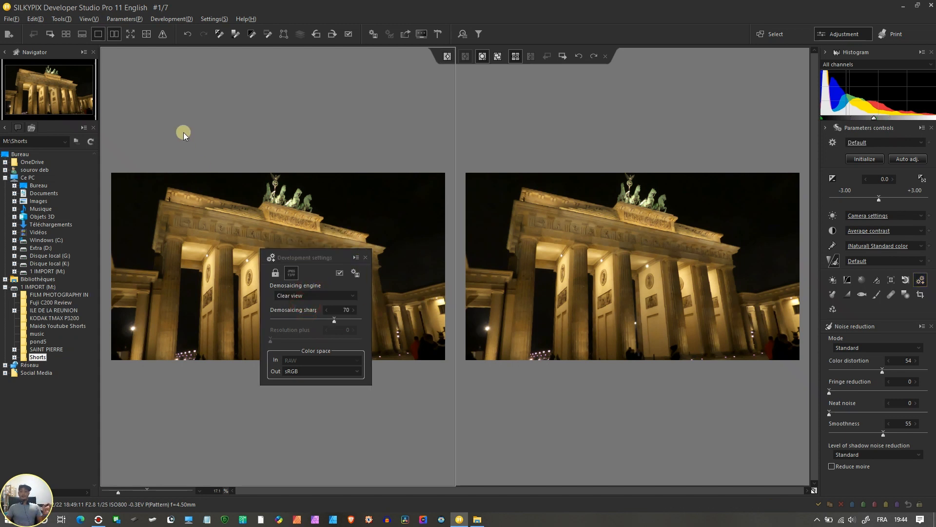
{"action": "left_click_drag", "start_coordinate": [122, 490], "coordinate": [147, 490]}
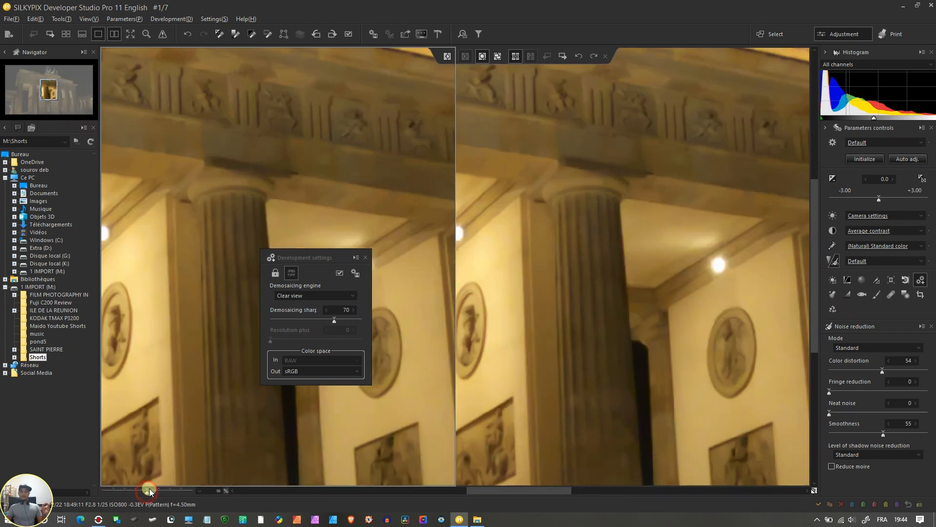
{"action": "left_click_drag", "start_coordinate": [309, 258], "coordinate": [288, 221]}
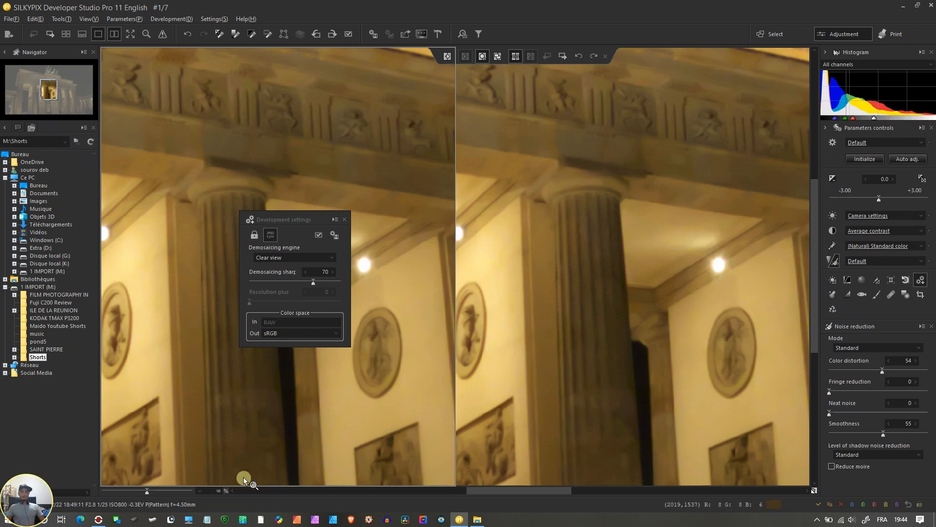
{"action": "left_click_drag", "start_coordinate": [145, 489], "coordinate": [139, 487]}
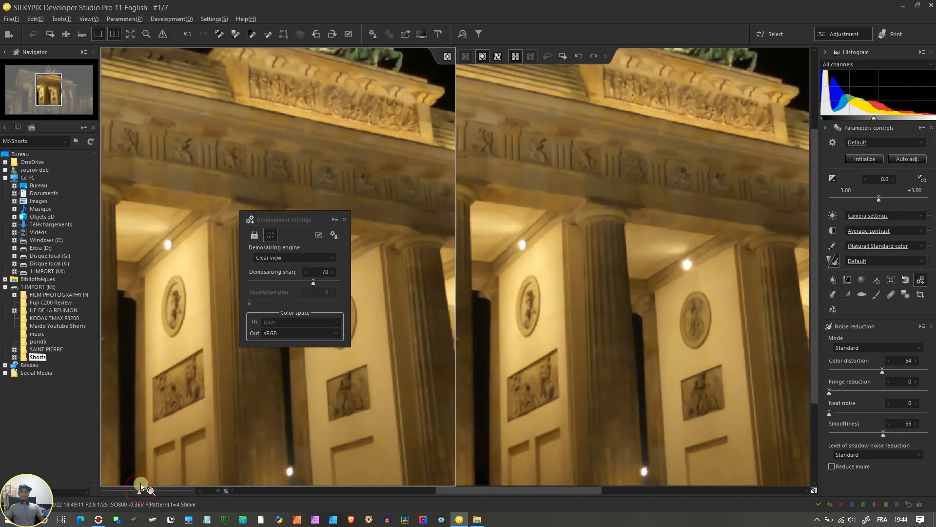
Set the preview rendering method to Detailed rendering (Coarse preview → Development preview) in the display settings.
{"action": "left_click", "coordinate": [171, 19]}
{"action": "left_click", "coordinate": [206, 19]}
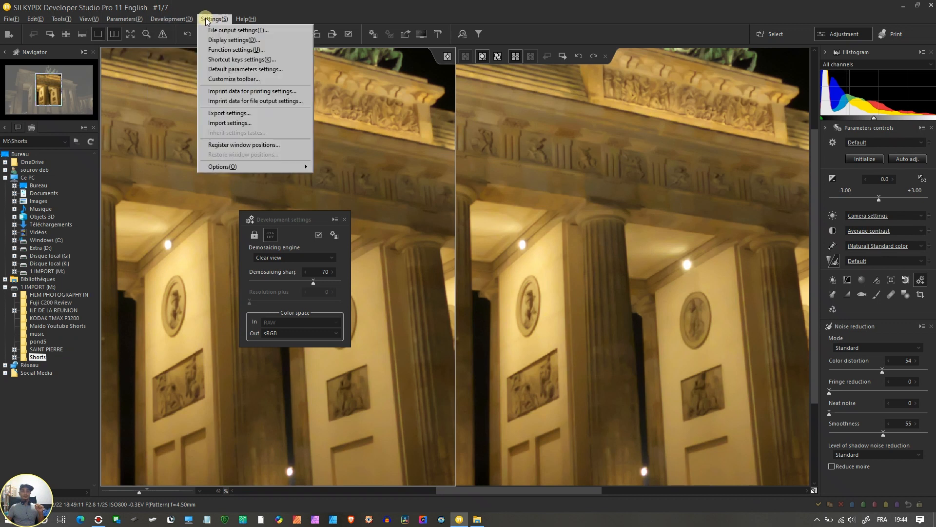
{"action": "left_click", "coordinate": [218, 40]}
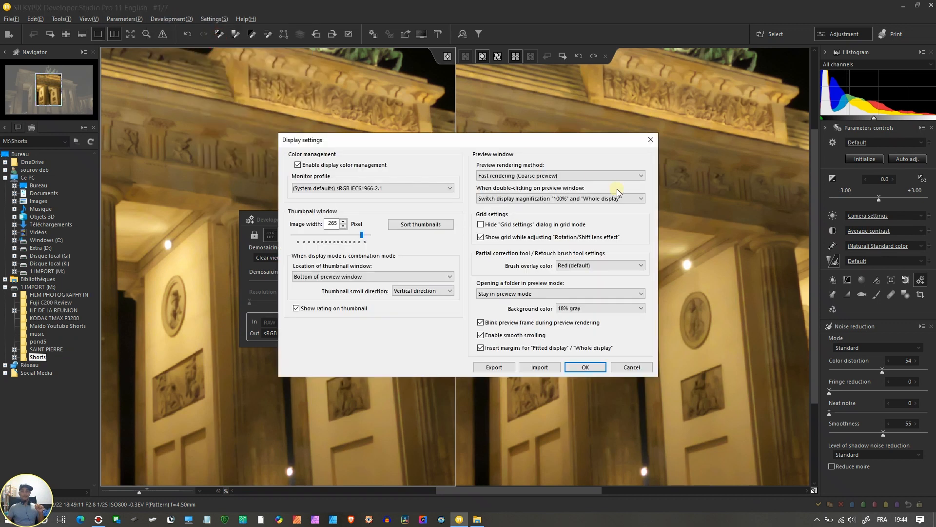
{"action": "left_click", "coordinate": [507, 177]}
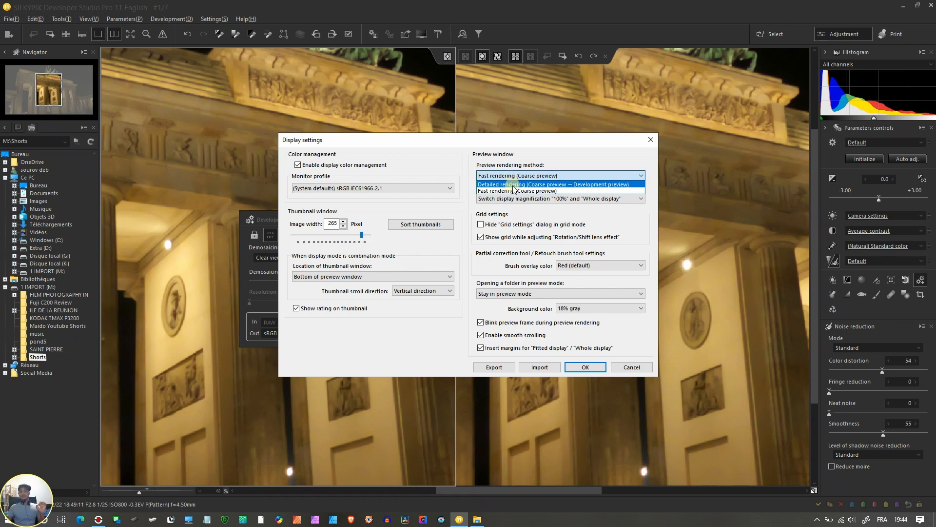
{"action": "left_click", "coordinate": [513, 185]}
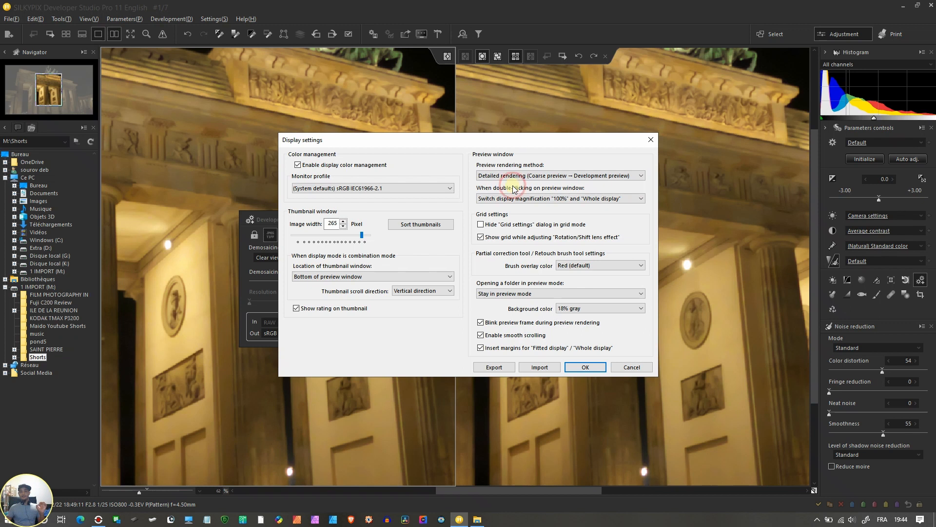
{"action": "left_click", "coordinate": [584, 368]}
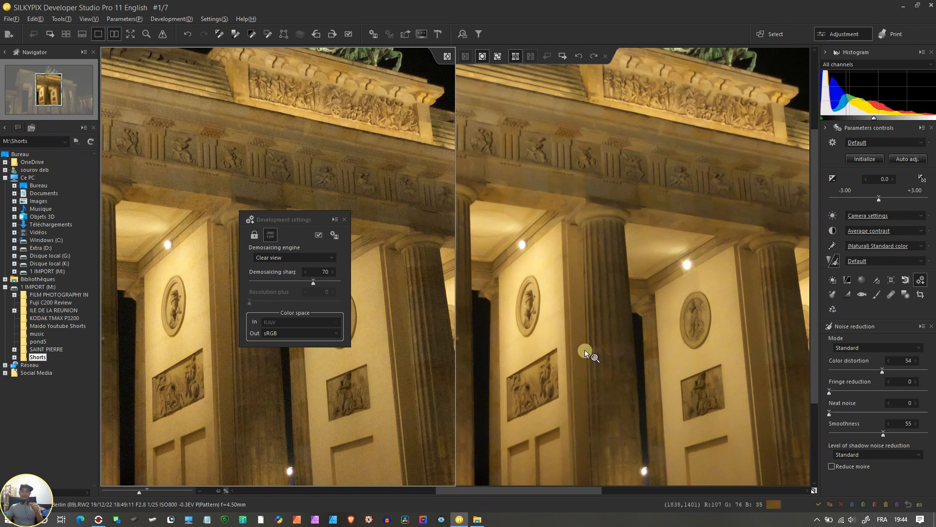
Compare the detail of the horse statues and the relief beneath them in both enlarged previews.
{"action": "left_click_drag", "start_coordinate": [303, 223], "coordinate": [437, 314]}
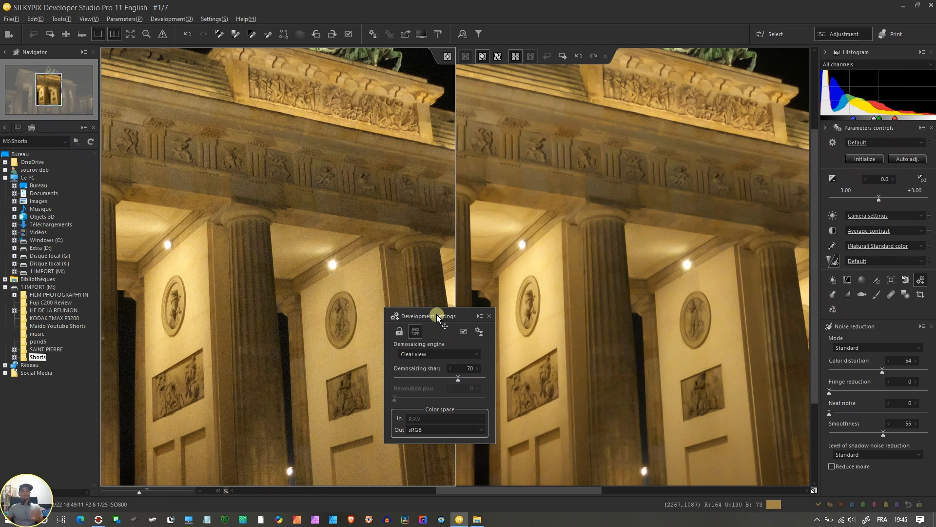
{"action": "left_click_drag", "start_coordinate": [290, 215], "coordinate": [272, 317]}
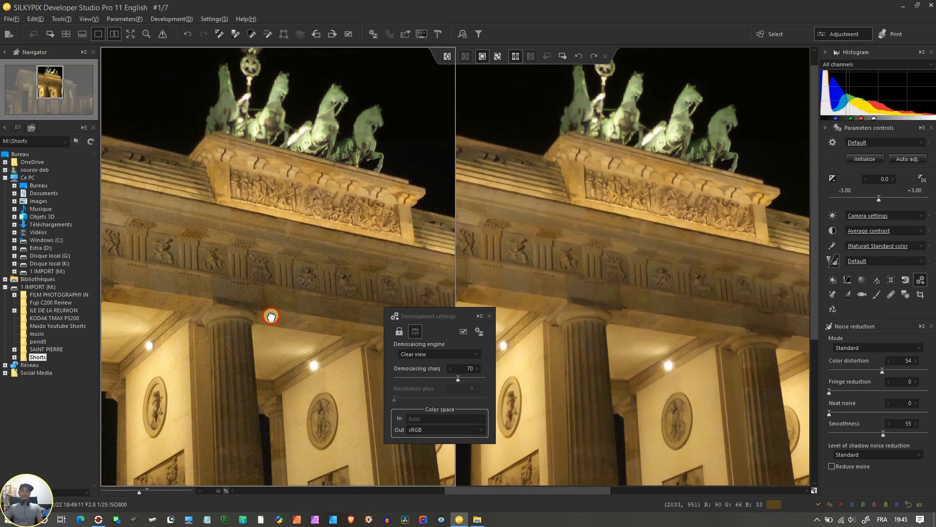
{"action": "left_click", "coordinate": [146, 489]}
{"action": "left_click_drag", "start_coordinate": [214, 344], "coordinate": [208, 454]}
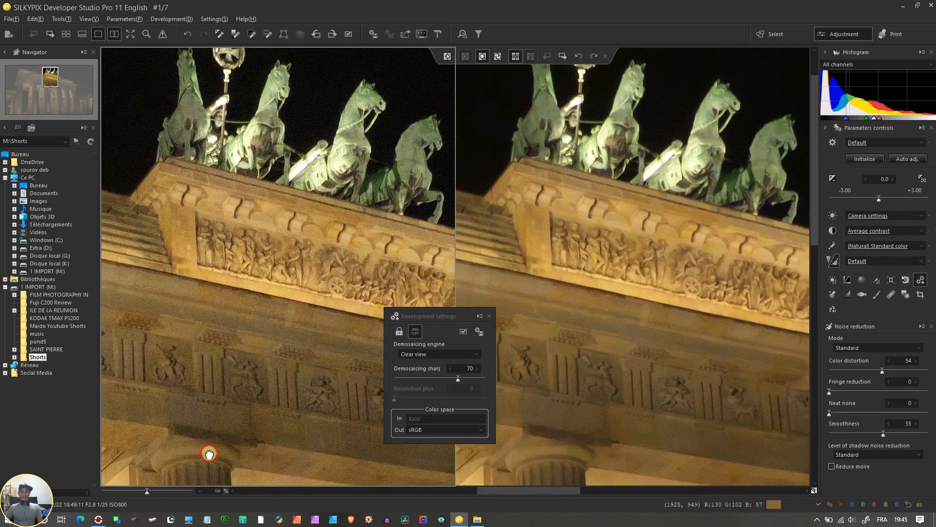
{"action": "mouse_move", "coordinate": [434, 316]}
{"action": "left_mouse_down"}
{"action": "mouse_move", "coordinate": [638, 242]}
{"action": "mouse_move", "coordinate": [677, 161]}
{"action": "mouse_move", "coordinate": [645, 231]}
{"action": "mouse_move", "coordinate": [348, 263]}
{"action": "mouse_move", "coordinate": [254, 144]}
{"action": "mouse_move", "coordinate": [227, 234]}
{"action": "mouse_move", "coordinate": [232, 172]}
{"action": "mouse_move", "coordinate": [257, 216]}
{"action": "mouse_move", "coordinate": [446, 305]}
{"action": "left_mouse_up"}
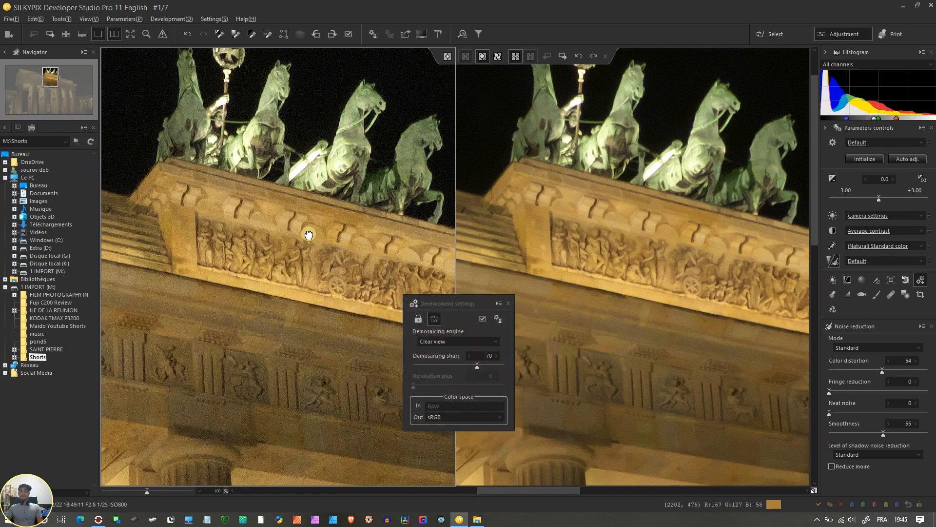
{"action": "left_click_drag", "start_coordinate": [307, 236], "coordinate": [313, 307]}
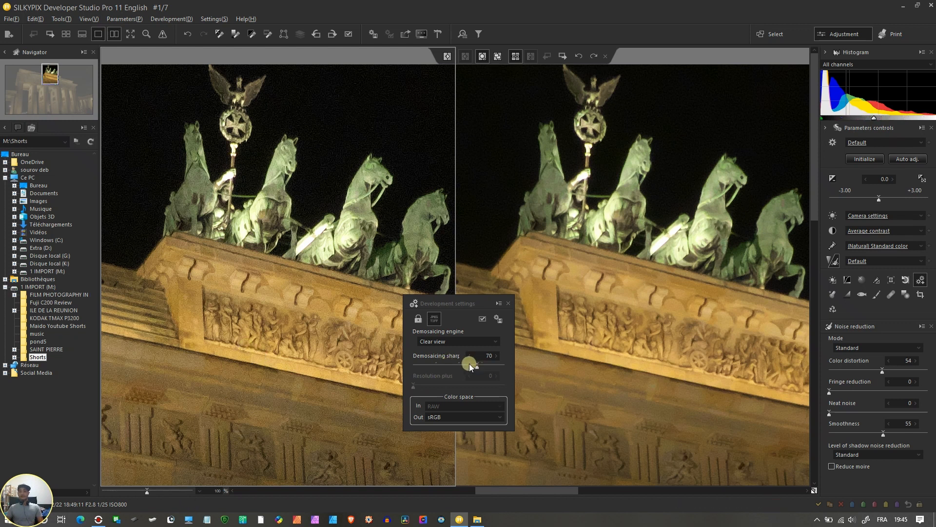
Compare the rendering of the gate's columns, frieze and upper edge in both previews at different magnifications.
{"action": "left_click_drag", "start_coordinate": [146, 491], "coordinate": [128, 493]}
{"action": "left_click_drag", "start_coordinate": [180, 441], "coordinate": [308, 277]}
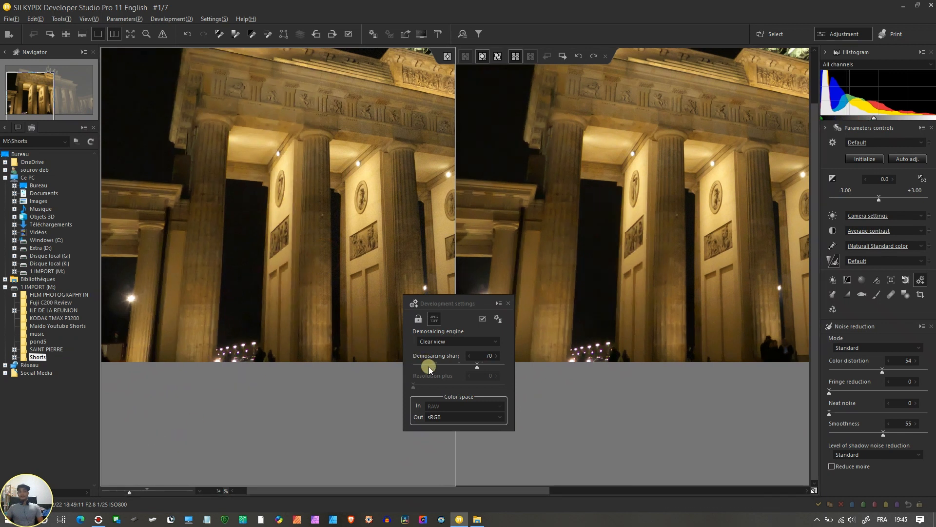
{"action": "left_click_drag", "start_coordinate": [303, 271], "coordinate": [289, 432]}
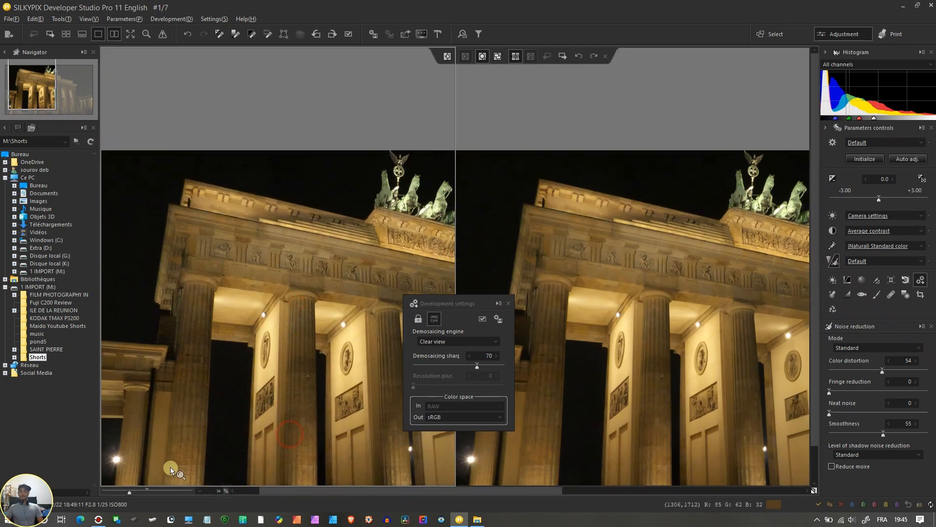
{"action": "left_click", "coordinate": [143, 493]}
{"action": "left_click_drag", "start_coordinate": [230, 399], "coordinate": [335, 257]}
{"action": "mouse_move", "coordinate": [215, 408]}
{"action": "left_mouse_down"}
{"action": "mouse_move", "coordinate": [255, 371]}
{"action": "mouse_move", "coordinate": [263, 388]}
{"action": "mouse_move", "coordinate": [220, 423]}
{"action": "left_mouse_up"}
{"action": "left_click_drag", "start_coordinate": [330, 305], "coordinate": [281, 381]}
{"action": "left_click_drag", "start_coordinate": [357, 311], "coordinate": [331, 366]}
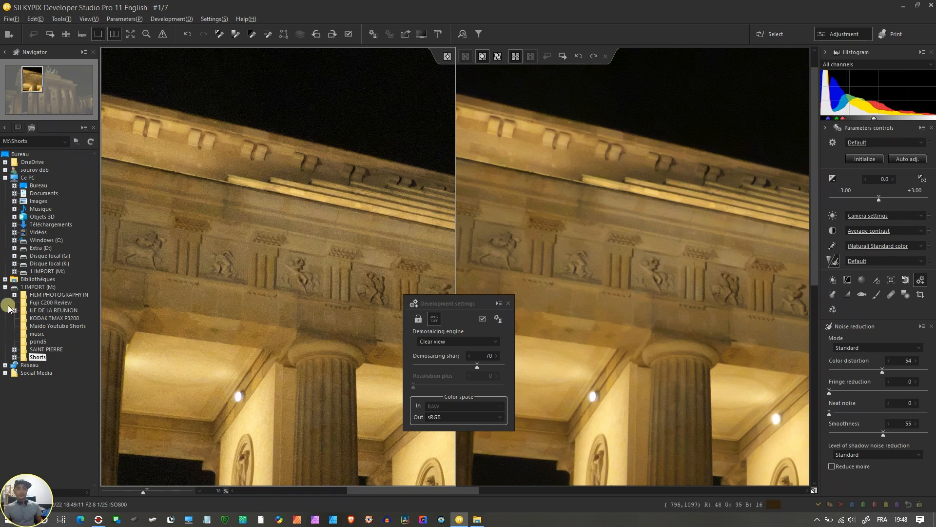
Open the SUPER RESOLUTION subfolder of Shorts as thumbnails and close the development settings.
{"action": "left_click", "coordinate": [15, 358]}
{"action": "left_click", "coordinate": [61, 365]}
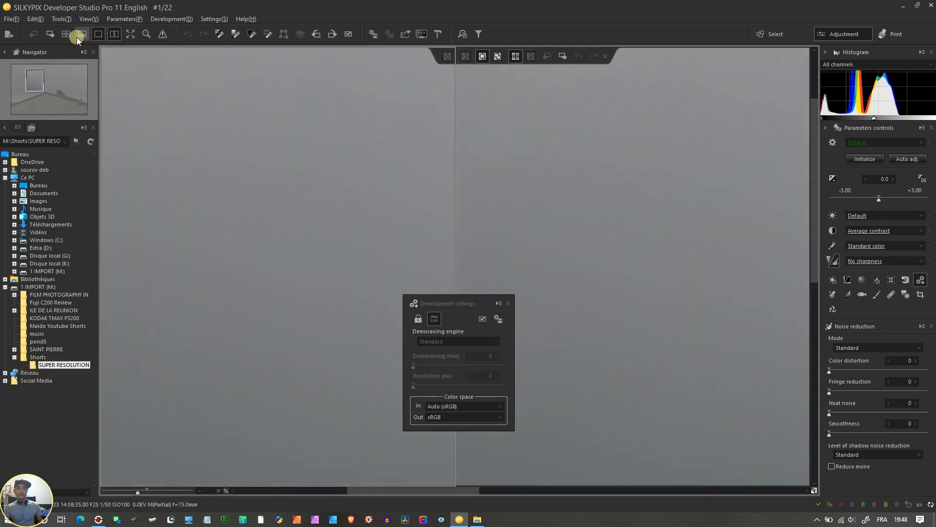
{"action": "left_click", "coordinate": [65, 34]}
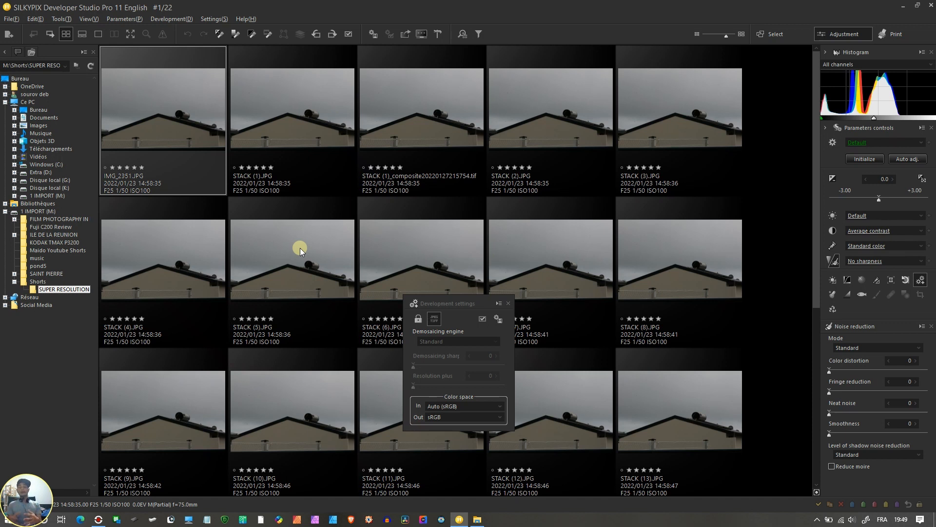
{"action": "left_click", "coordinate": [508, 303]}
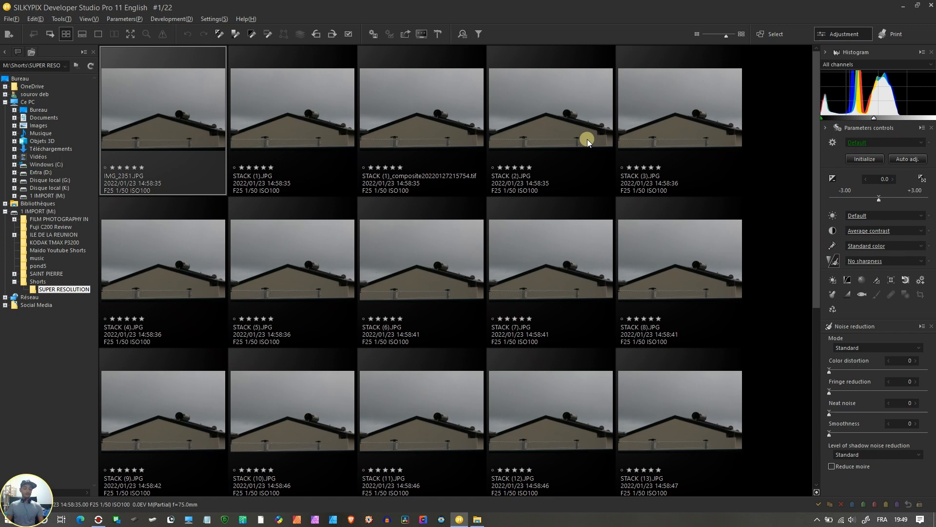
{"action": "left_click", "coordinate": [665, 119], "text": "shift"}
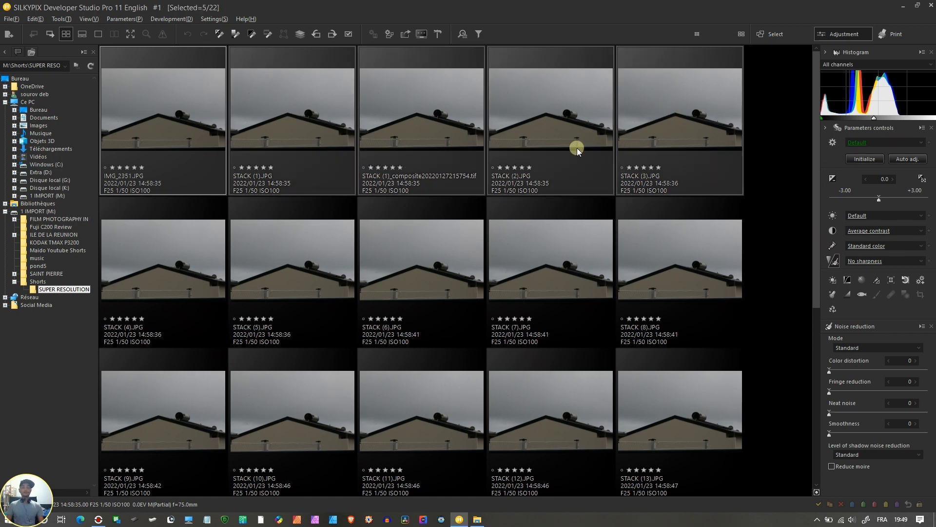
{"action": "left_click", "coordinate": [302, 33]}
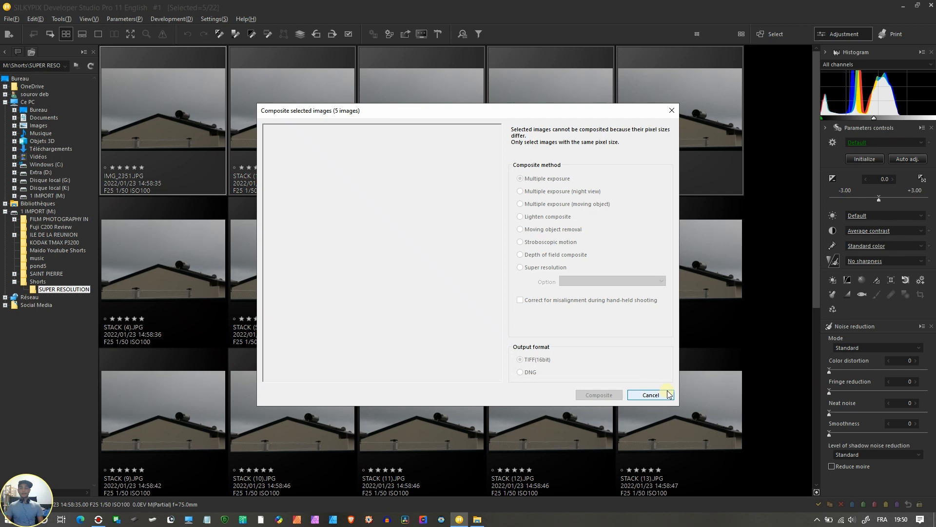
{"action": "left_click", "coordinate": [651, 395]}
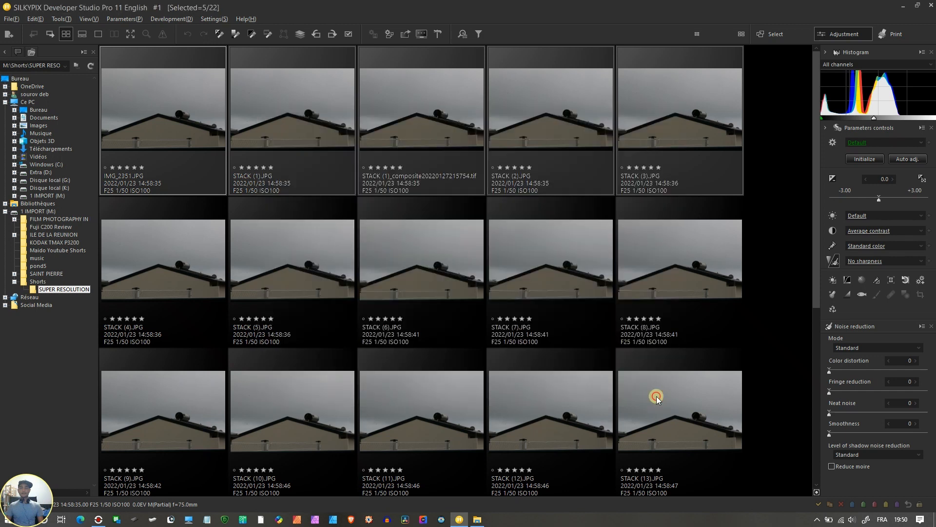
Delete the image STACK (1)_composite20220127215754.tif by moving it to the trash.
{"action": "left_click", "coordinate": [422, 118]}
{"action": "left_click", "coordinate": [431, 154]}
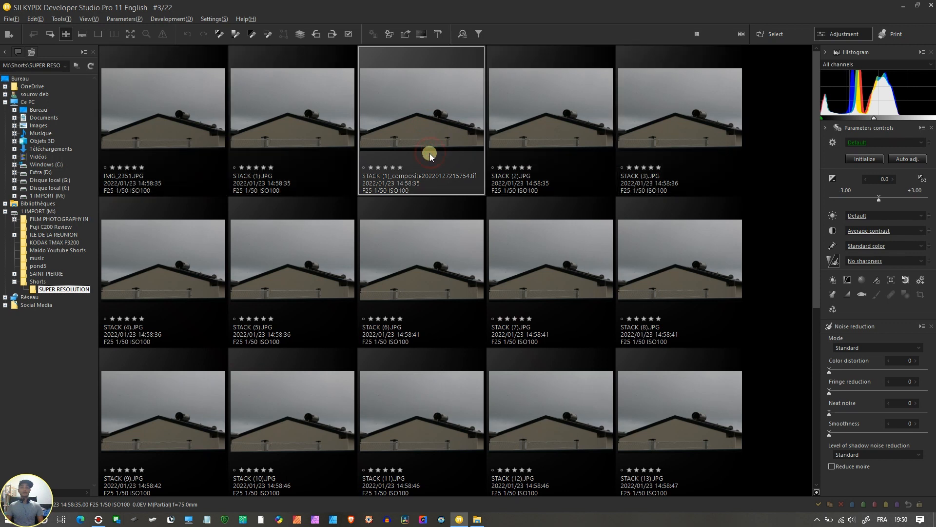
{"action": "key", "text": "Delete"}
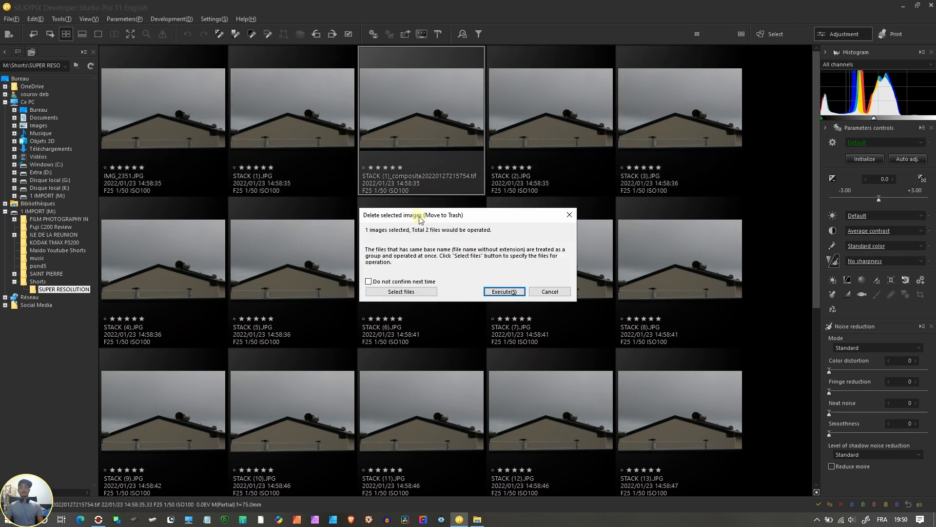
{"action": "left_click", "coordinate": [504, 292]}
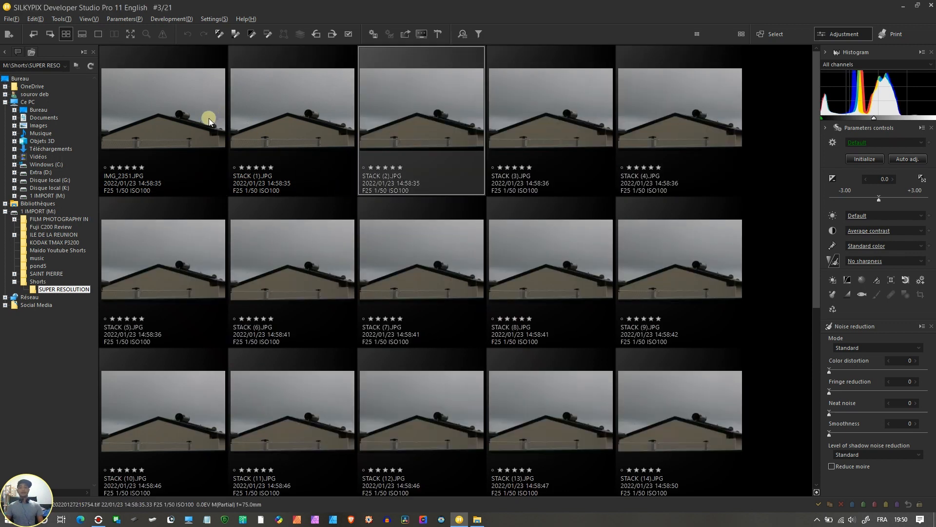
Select STACK (1) to STACK (5) and preview their Super resolution composite at output magnification 2.0 without producing it.
{"action": "left_click", "coordinate": [262, 119]}
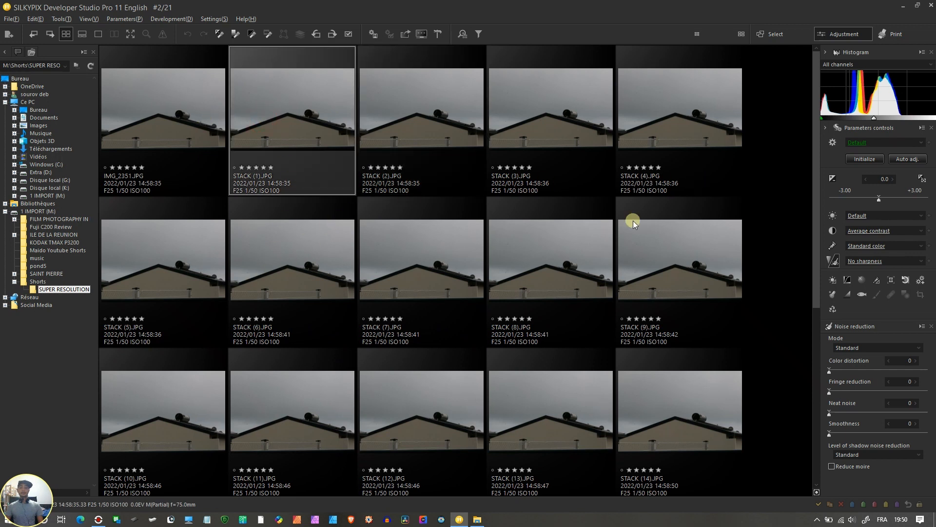
{"action": "left_click", "coordinate": [138, 306], "text": "shift"}
{"action": "right_click", "coordinate": [146, 298]}
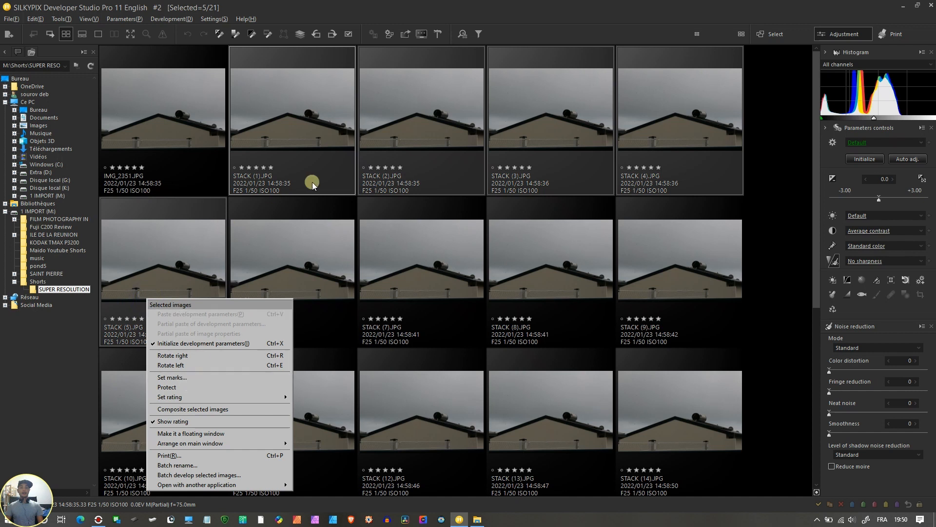
{"action": "left_click", "coordinate": [304, 37]}
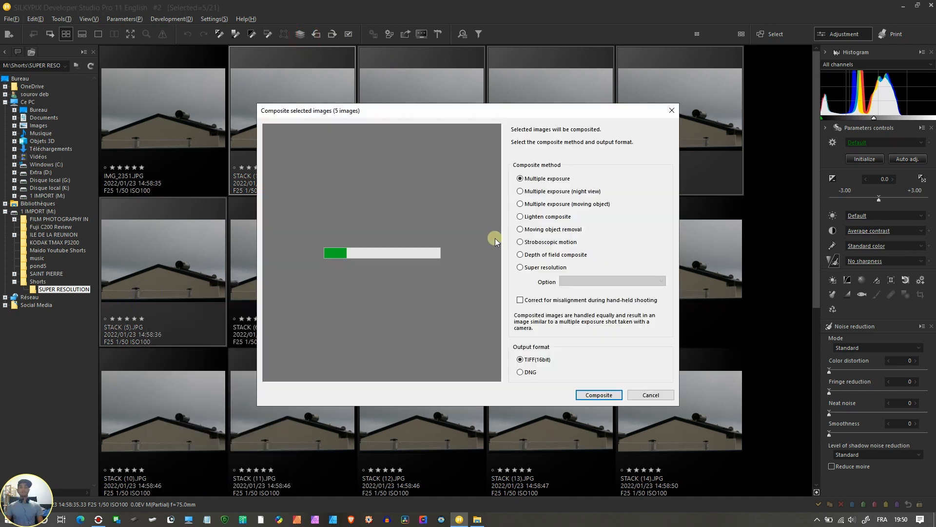
{"action": "left_click", "coordinate": [525, 268]}
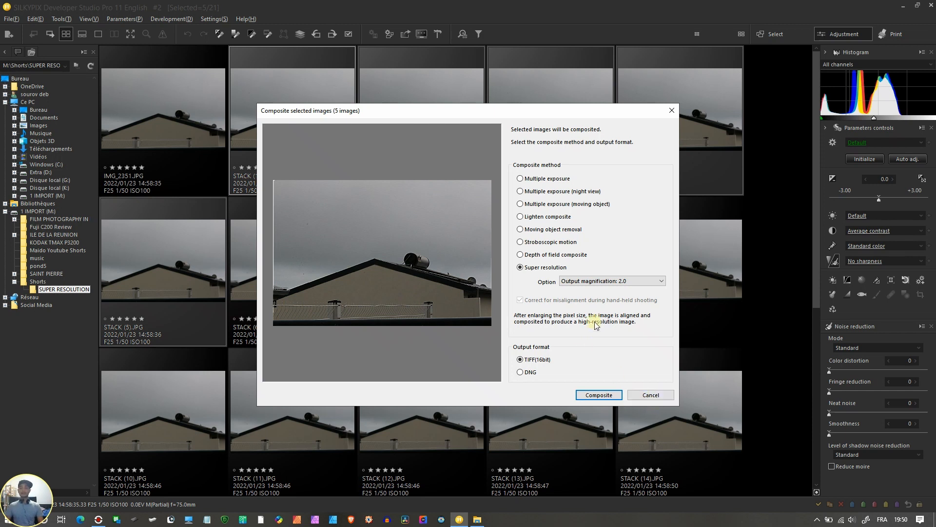
{"action": "left_click", "coordinate": [652, 395]}
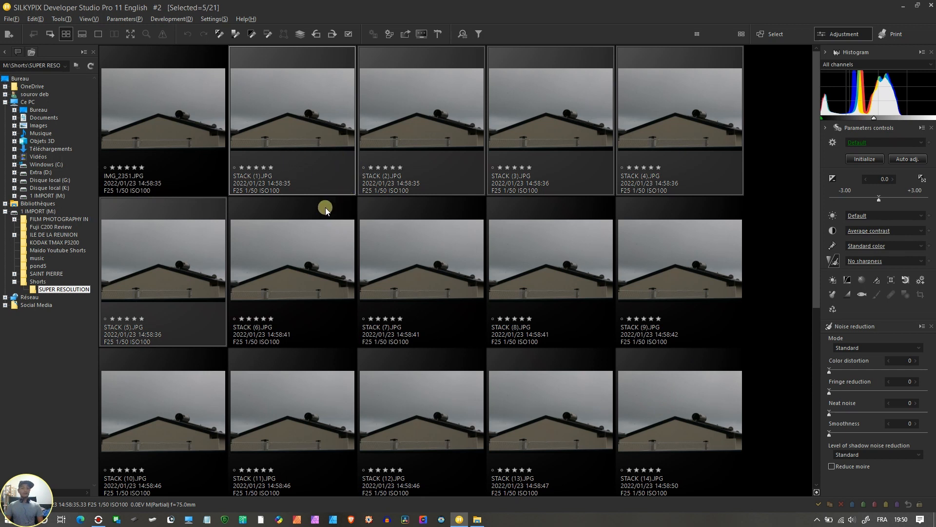
{"action": "scroll", "coordinate": [311, 213], "scroll_direction": "down", "scroll_amount": 3}
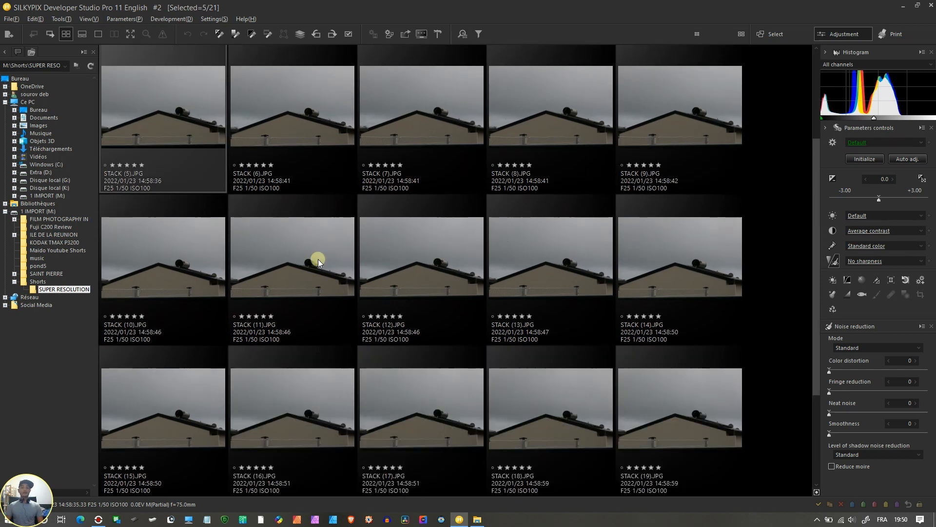
{"action": "scroll", "coordinate": [286, 261], "scroll_direction": "up", "scroll_amount": 3}
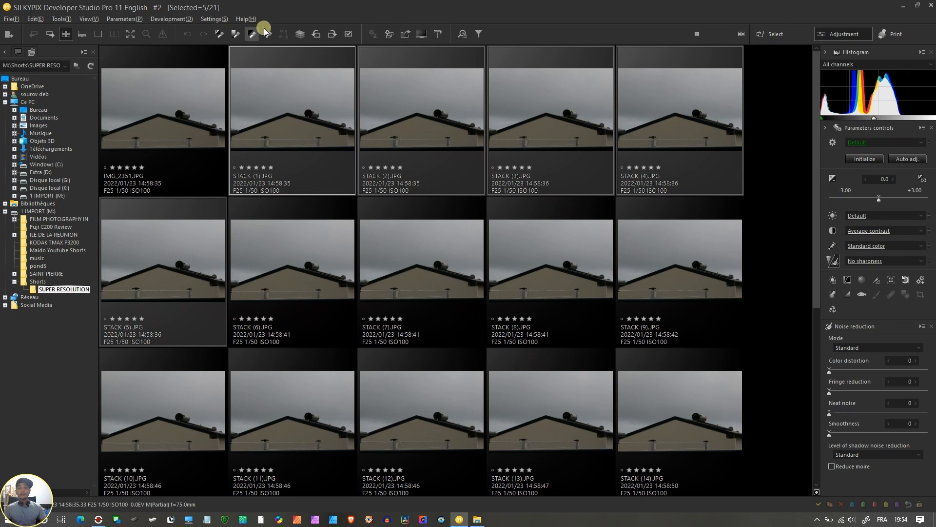
Preview the five selected images as moving object, plain and night view multiple exposures, and leave the compositing dialog without producing a file.
{"action": "left_click", "coordinate": [296, 40]}
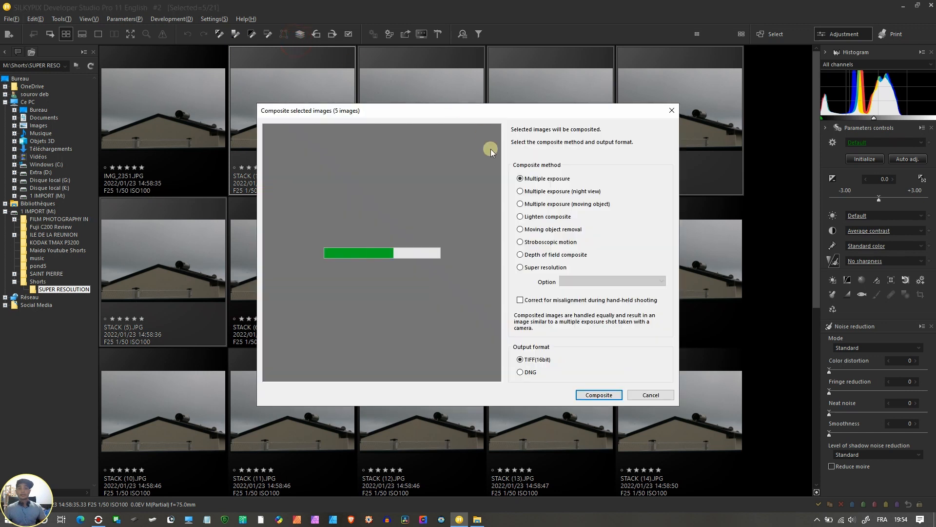
{"action": "left_click", "coordinate": [521, 204]}
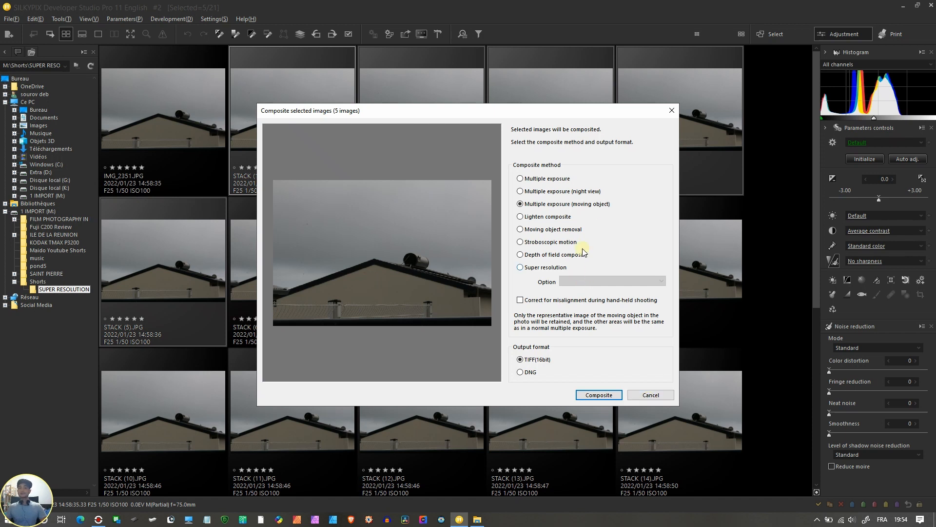
{"action": "left_click", "coordinate": [518, 179]}
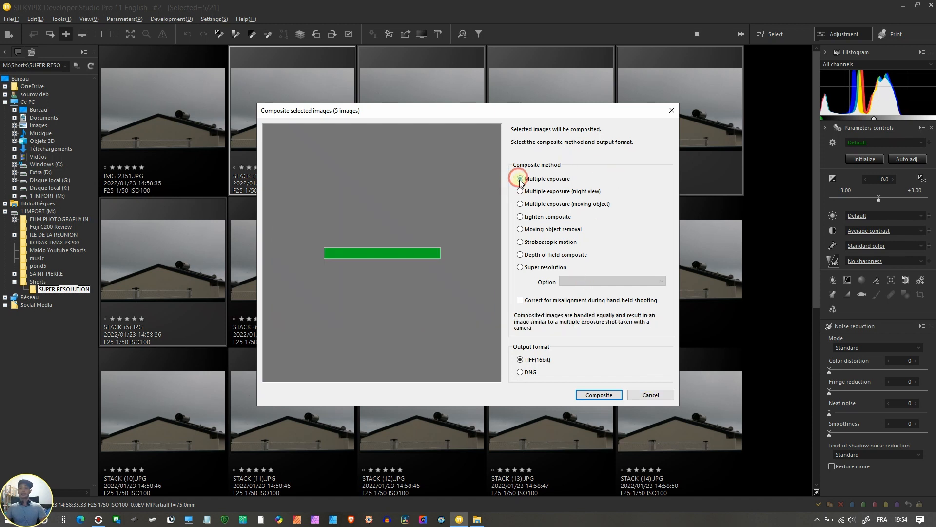
{"action": "left_click", "coordinate": [521, 192]}
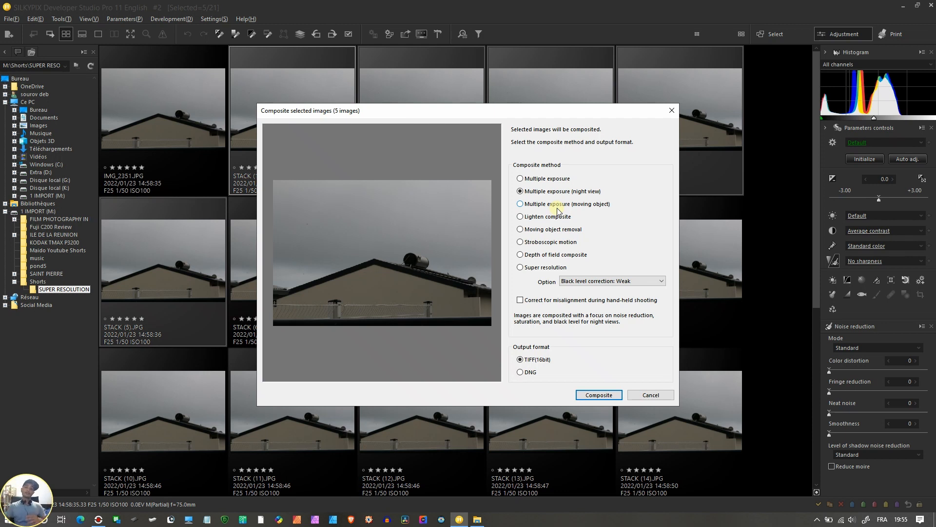
{"action": "left_click", "coordinate": [533, 178]}
{"action": "left_click", "coordinate": [547, 191]}
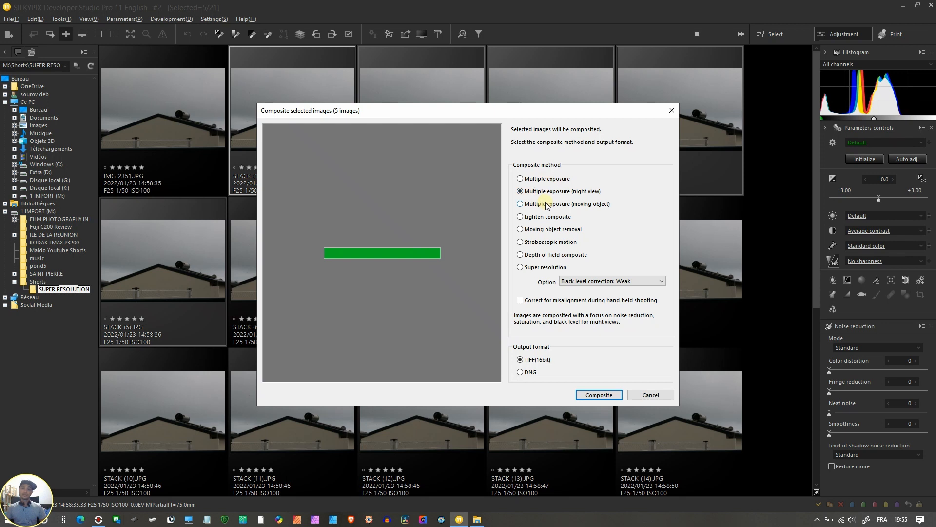
{"action": "left_click", "coordinate": [666, 399]}
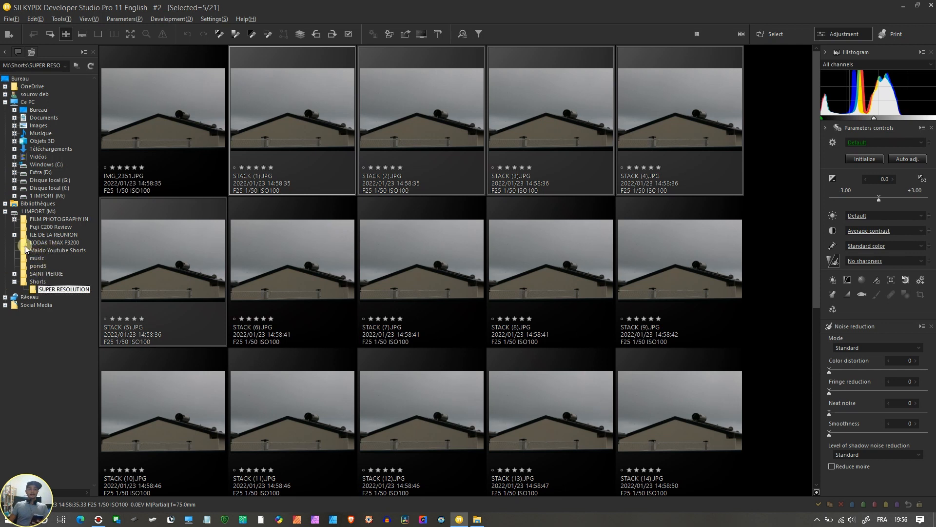
Open CHATEAU DE VERSAILLES 100 _11.RW2 from the Shorts folder and fit the whole photo in the preview.
{"action": "left_click", "coordinate": [28, 281]}
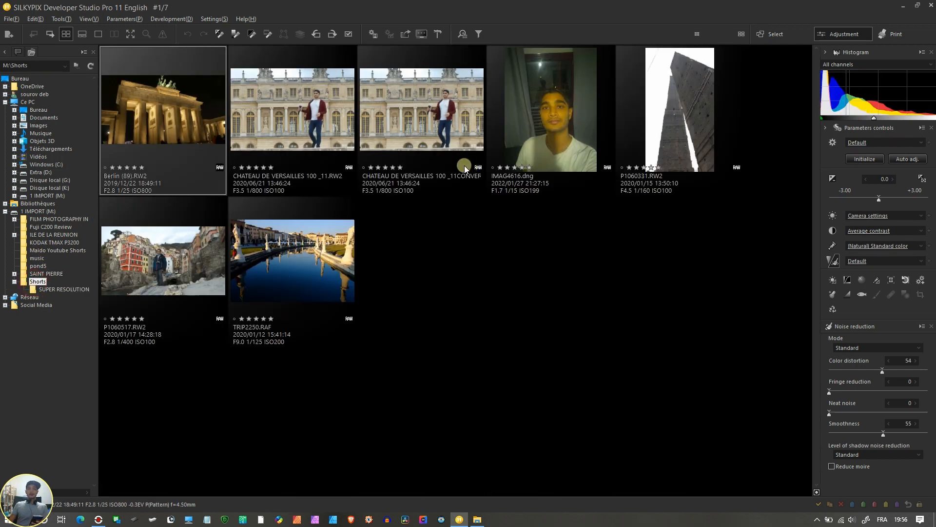
{"action": "double_click", "coordinate": [317, 124]}
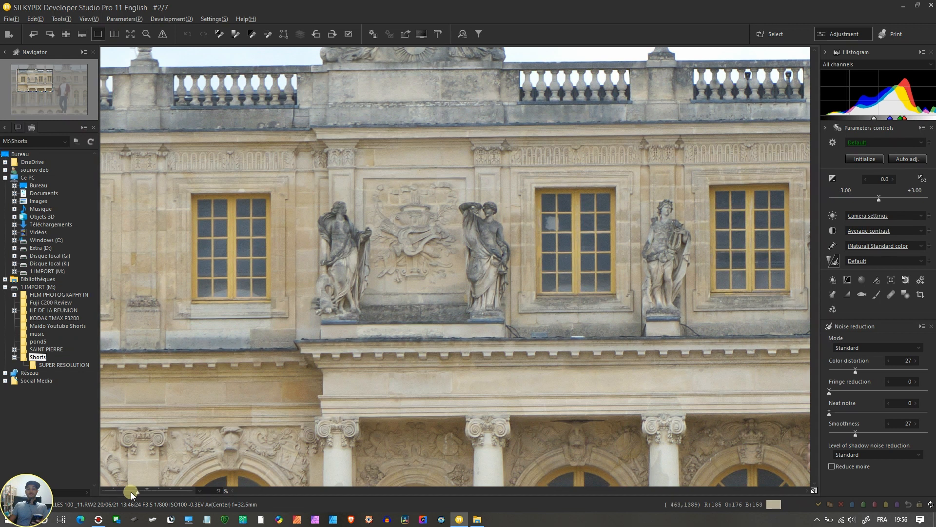
{"action": "left_click_drag", "start_coordinate": [131, 494], "coordinate": [124, 491]}
{"action": "left_click_drag", "start_coordinate": [556, 475], "coordinate": [454, 387]}
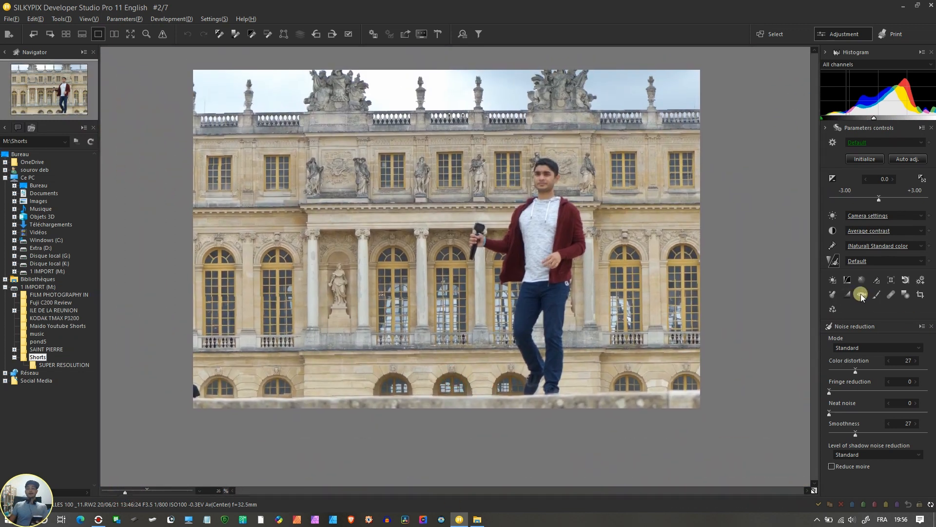
Open the Partial correction tool, place it clear of the folder tree and examine its filter types beside the photo.
{"action": "left_click", "coordinate": [906, 294]}
{"action": "left_click_drag", "start_coordinate": [148, 106], "coordinate": [125, 106]}
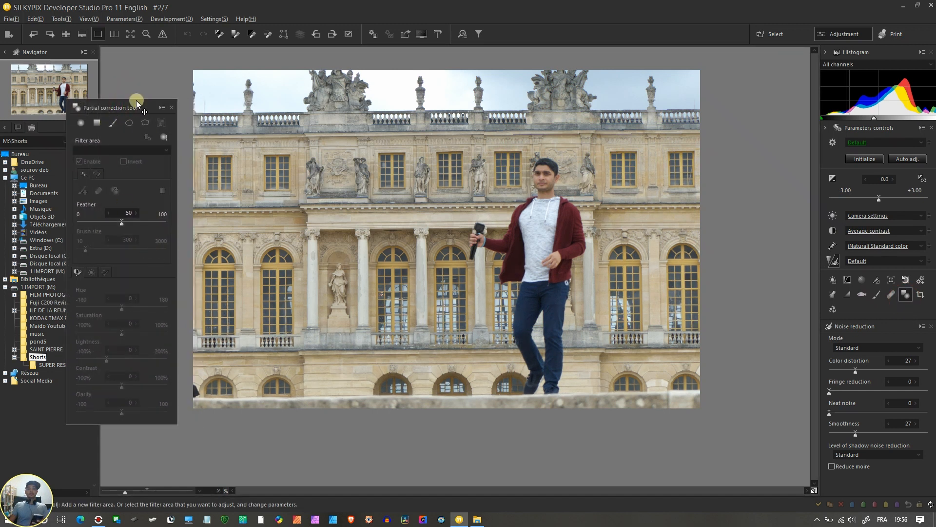
{"action": "left_click", "coordinate": [155, 121]}
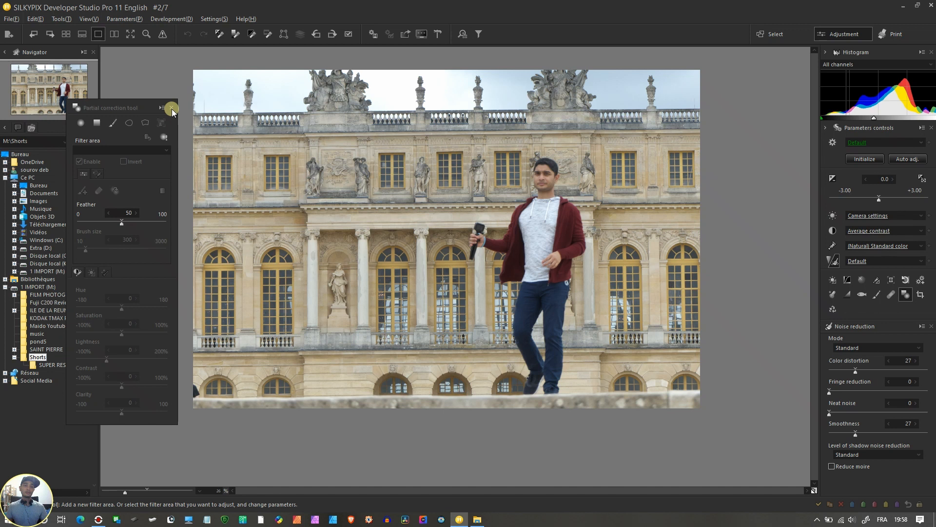
{"action": "left_click_drag", "start_coordinate": [140, 107], "coordinate": [177, 148]}
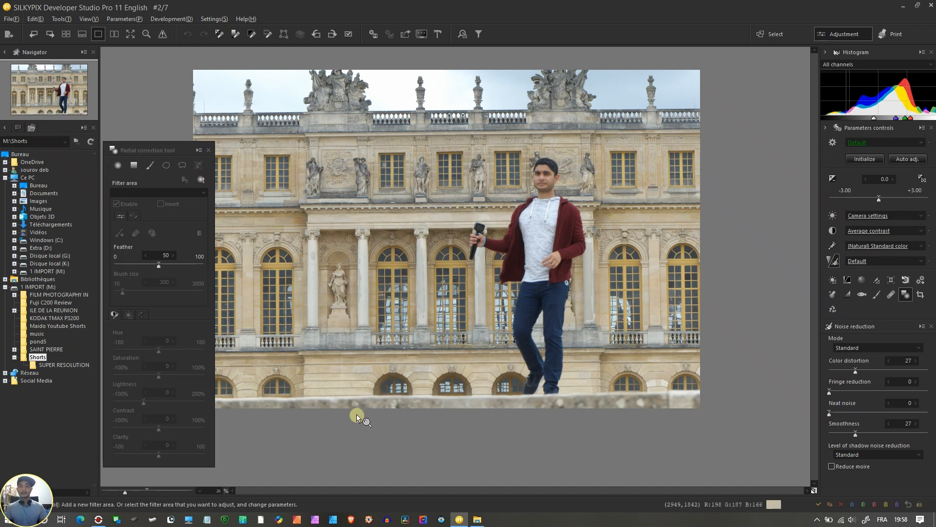
{"action": "left_click_drag", "start_coordinate": [126, 490], "coordinate": [128, 493]}
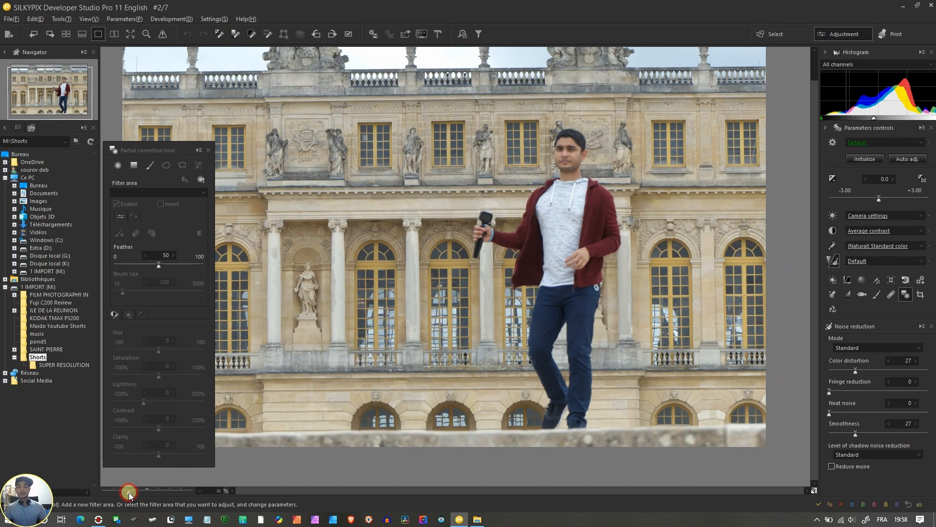
{"action": "left_click_drag", "start_coordinate": [512, 311], "coordinate": [502, 344]}
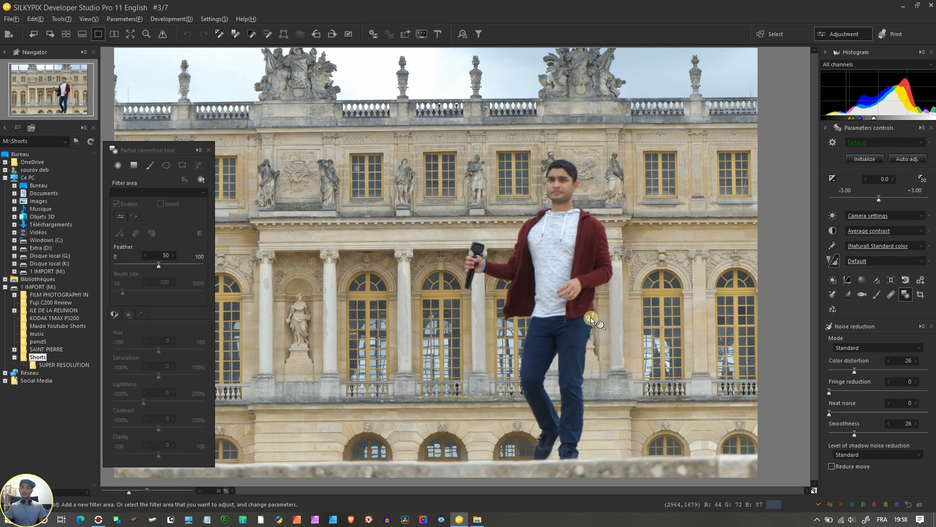
Close the Partial correction tool and bring up P1060517.RW2, the photo of the man before the colorful hillside houses.
{"action": "left_click", "coordinate": [50, 34]}
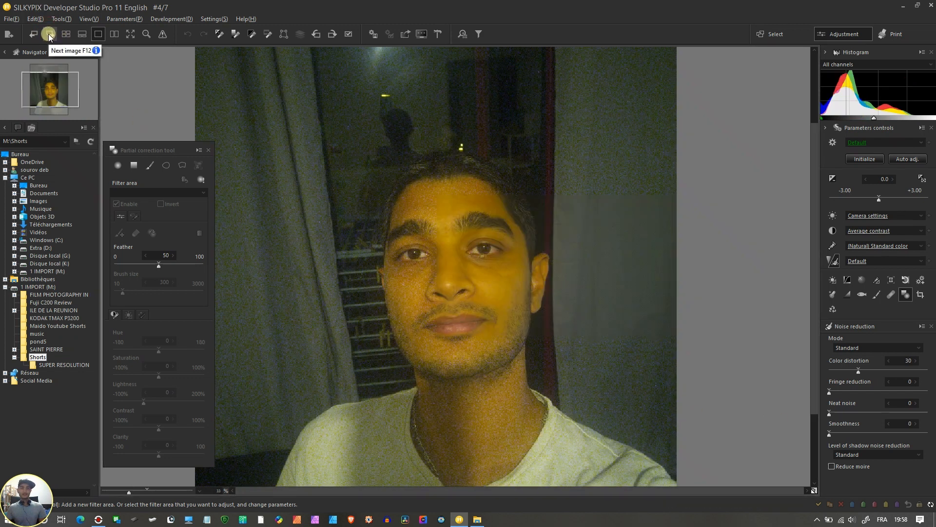
{"action": "left_click", "coordinate": [49, 34]}
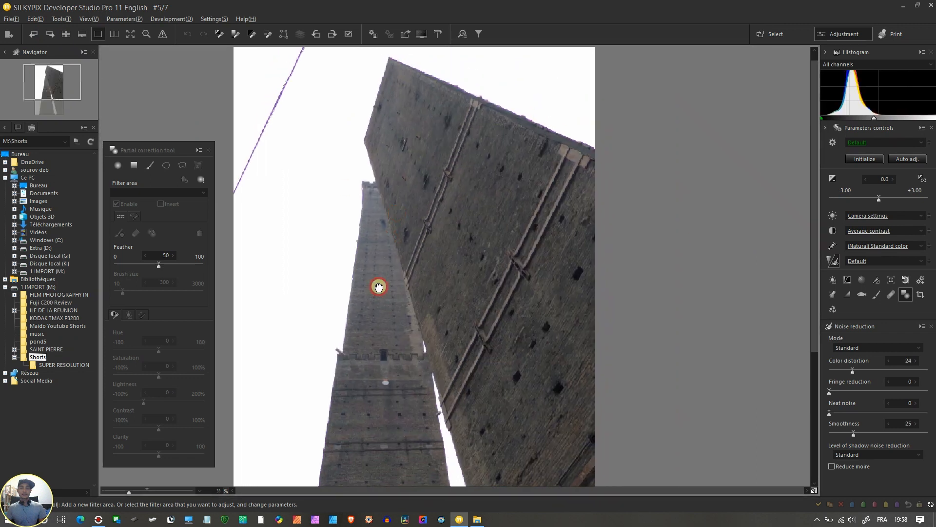
{"action": "left_click", "coordinate": [209, 150]}
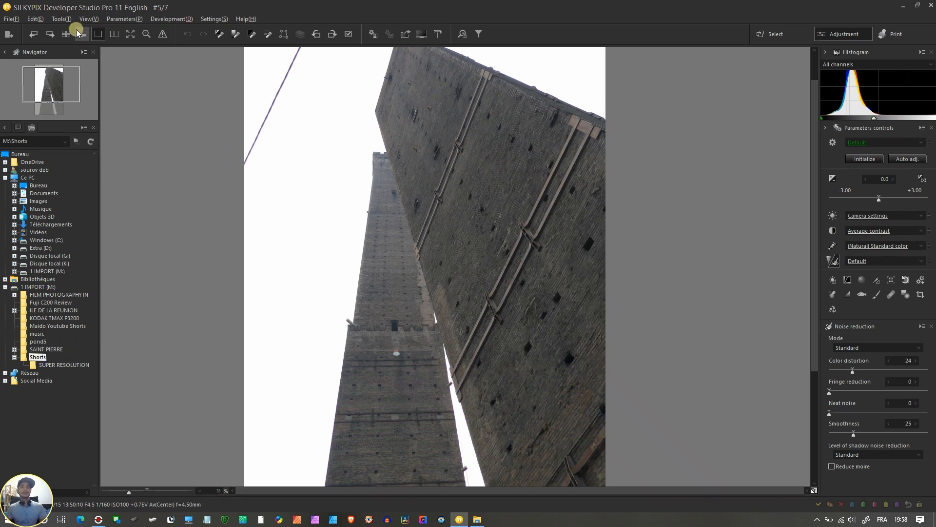
{"action": "left_click", "coordinate": [50, 34]}
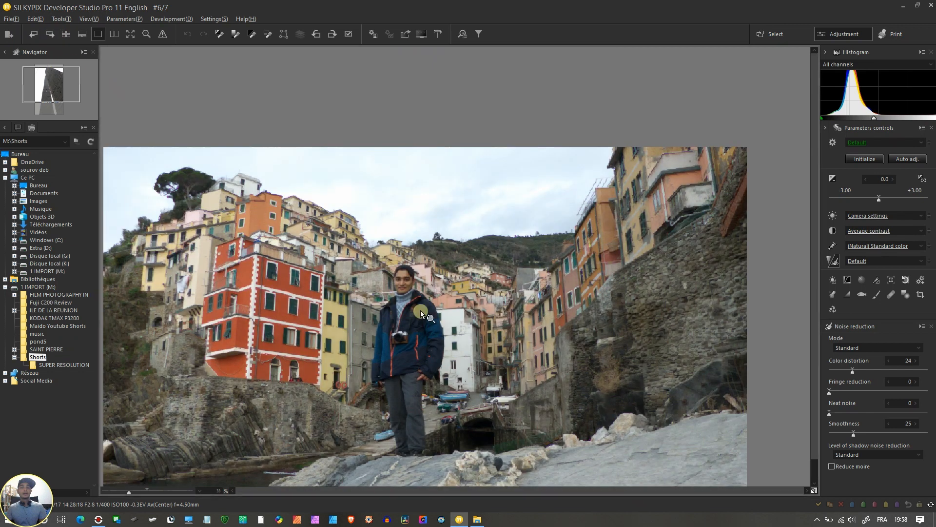
{"action": "left_click_drag", "start_coordinate": [488, 388], "coordinate": [489, 336]}
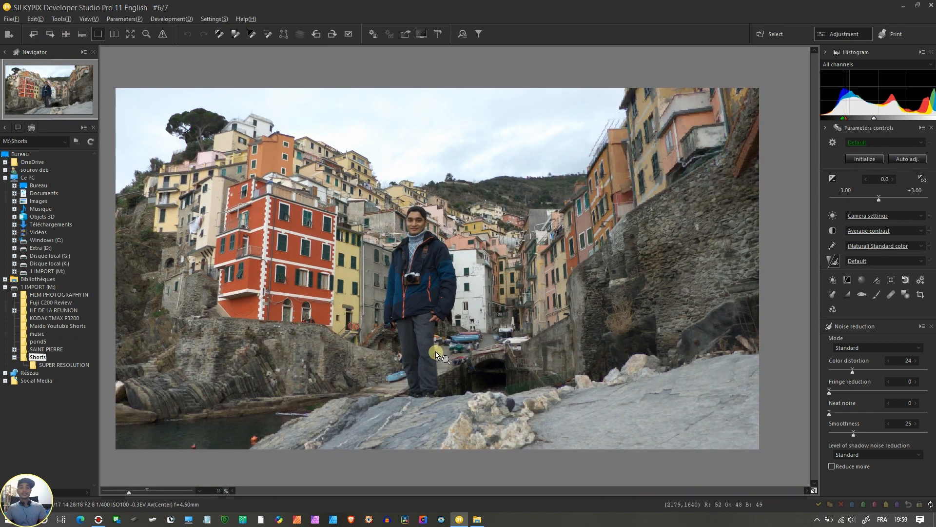
{"action": "left_click", "coordinate": [47, 35]}
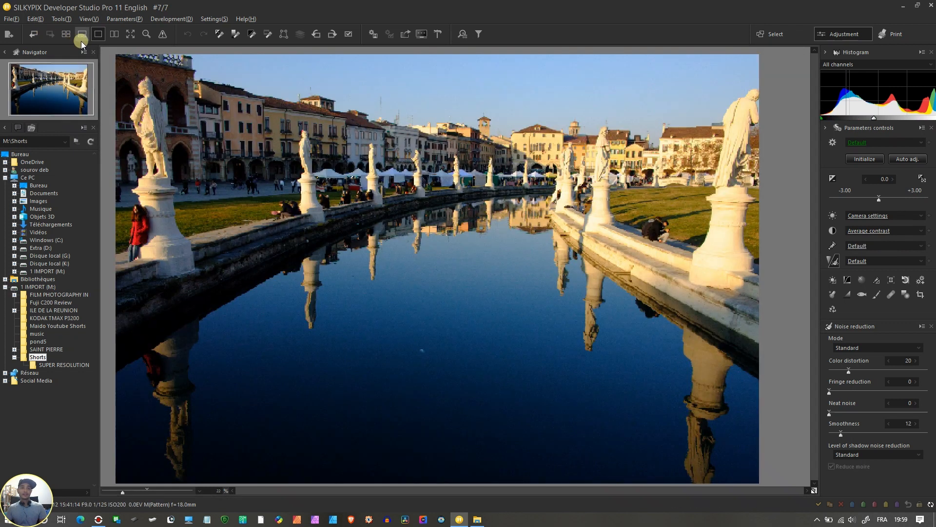
{"action": "left_click", "coordinate": [35, 34]}
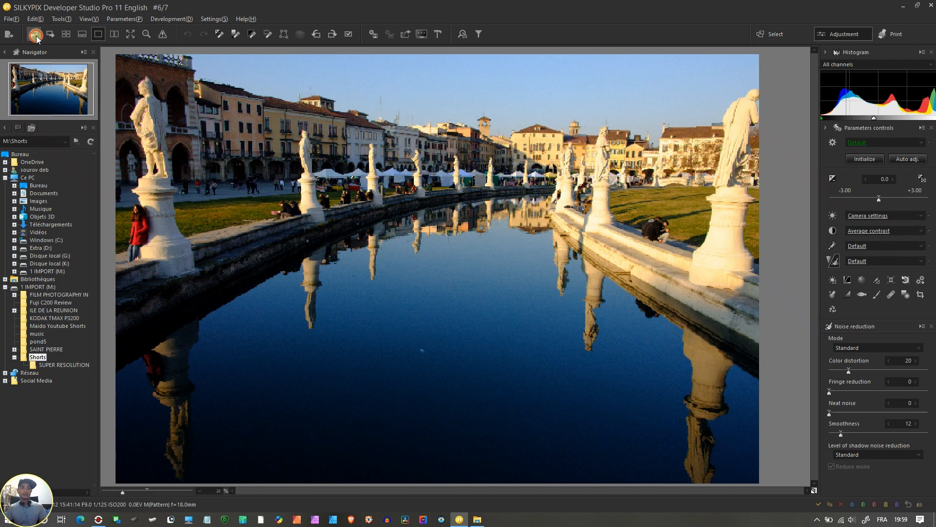
{"action": "left_click_drag", "start_coordinate": [453, 272], "coordinate": [454, 241]}
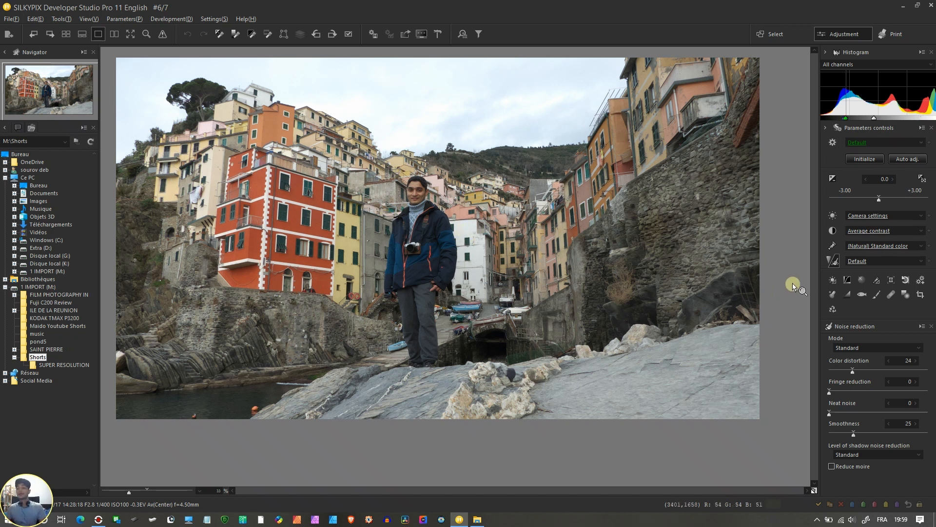
Open the Fine color controller beside the subject and enlarge the photo around the red building.
{"action": "left_click", "coordinate": [876, 279]}
{"action": "left_click_drag", "start_coordinate": [546, 146], "coordinate": [674, 159]}
{"action": "left_click", "coordinate": [696, 375]}
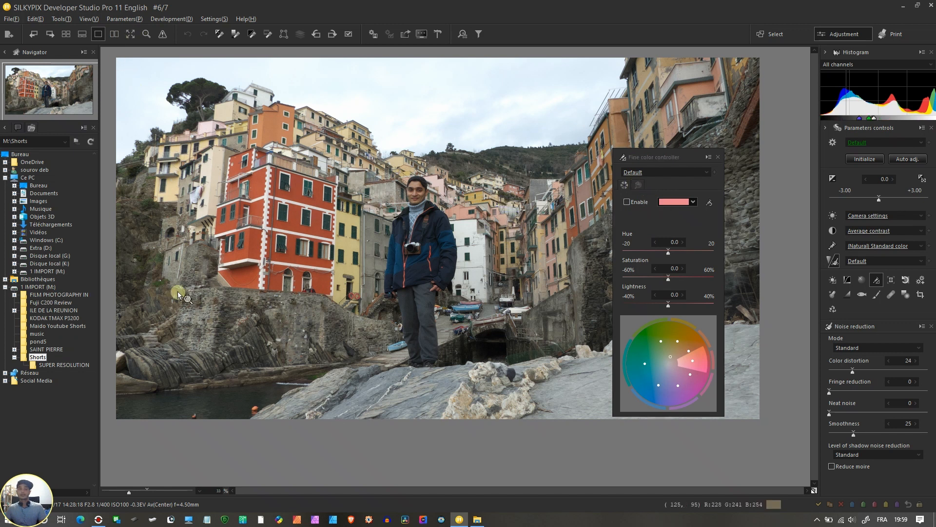
{"action": "left_click", "coordinate": [134, 490]}
{"action": "left_click", "coordinate": [142, 488]}
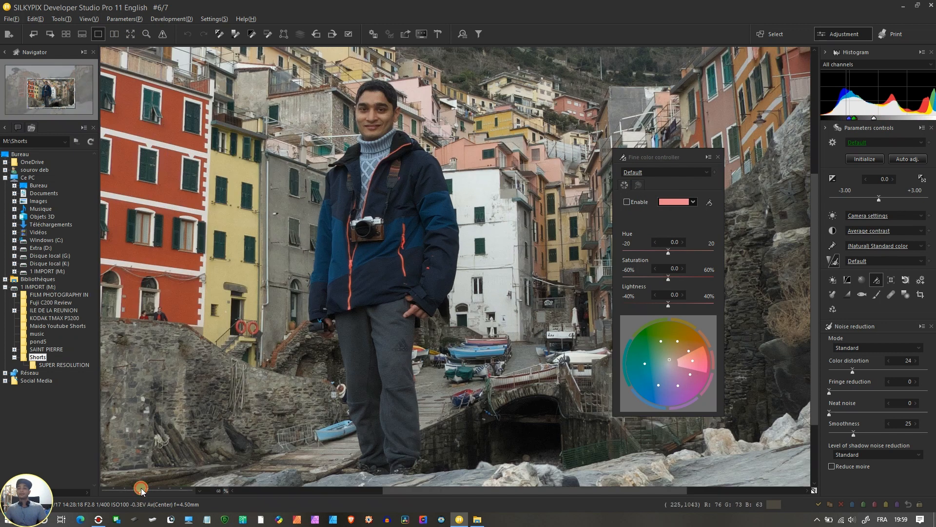
{"action": "left_click_drag", "start_coordinate": [160, 224], "coordinate": [324, 306]}
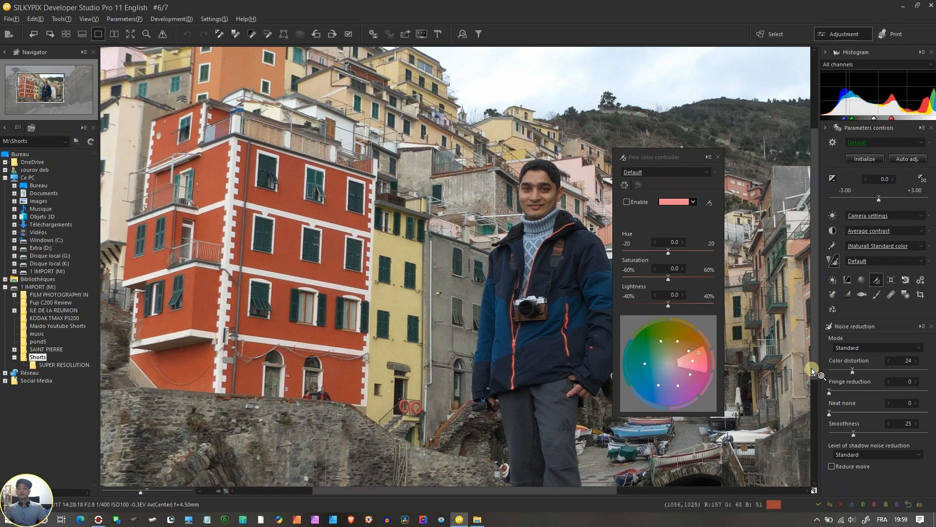
Try a hue of -20 on the light red color range, and restore the Fine color controller's Default preset.
{"action": "left_click", "coordinate": [698, 356]}
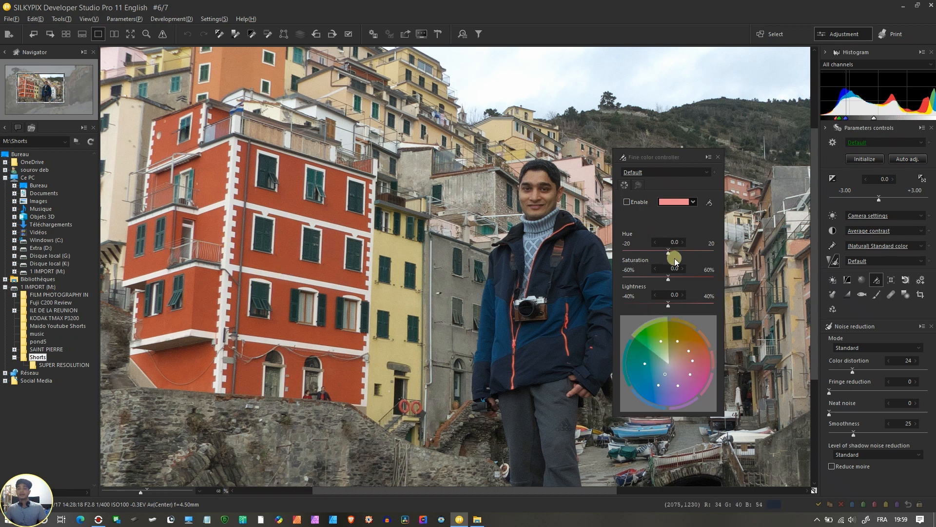
{"action": "left_click_drag", "start_coordinate": [668, 252], "coordinate": [611, 257]}
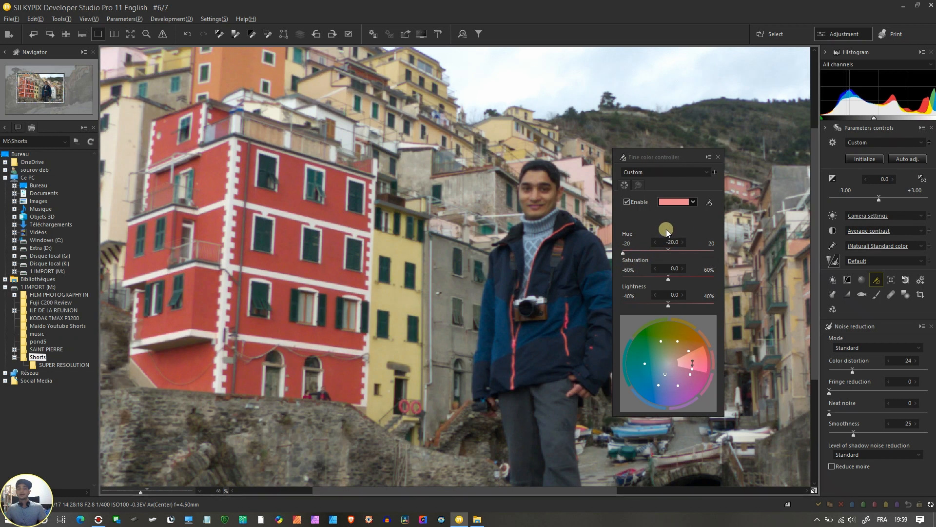
{"action": "left_click", "coordinate": [666, 171]}
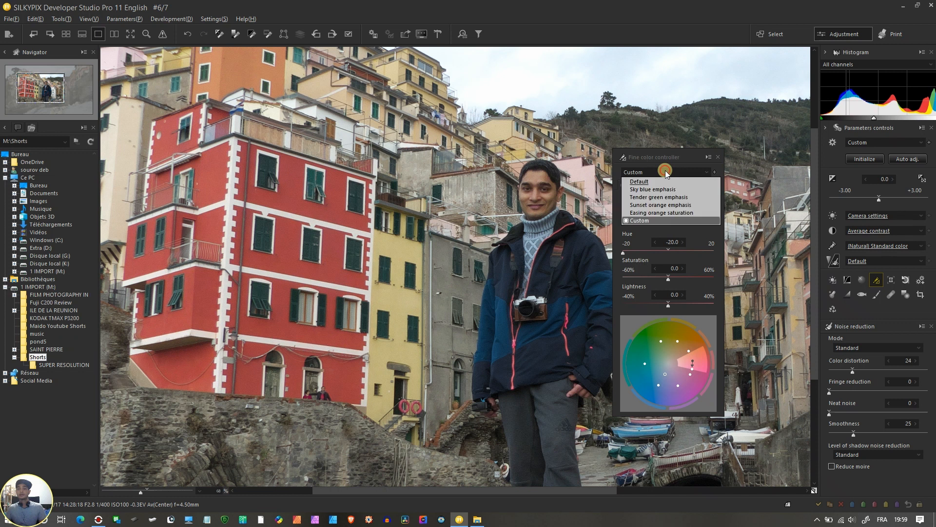
{"action": "left_click", "coordinate": [658, 182]}
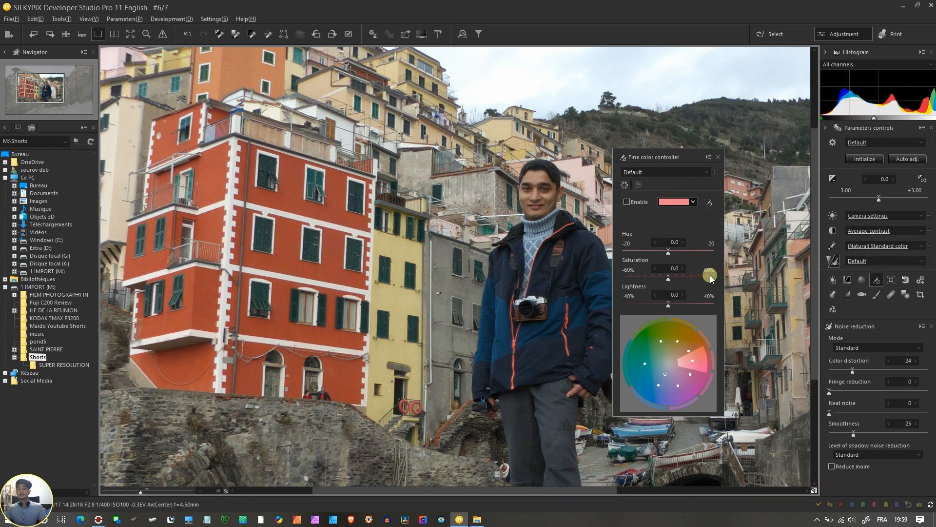
Try the orange color range's hue at 20 and at -20, and reset it to zero.
{"action": "left_click", "coordinate": [696, 346]}
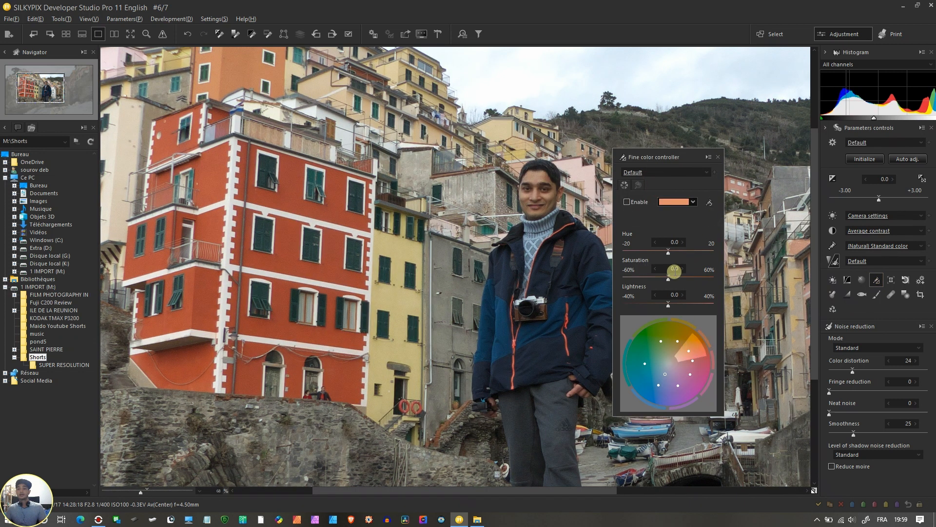
{"action": "left_click_drag", "start_coordinate": [671, 251], "coordinate": [728, 251]}
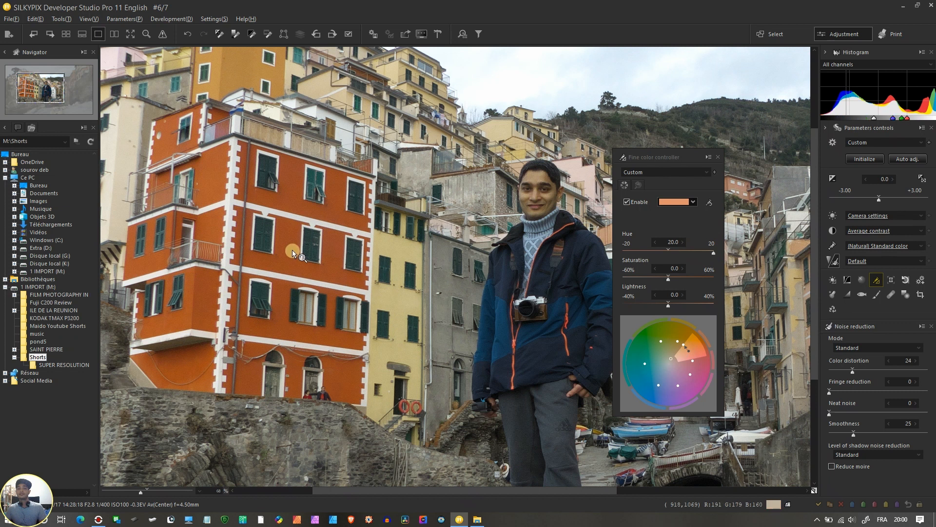
{"action": "left_click_drag", "start_coordinate": [714, 252], "coordinate": [312, 272]}
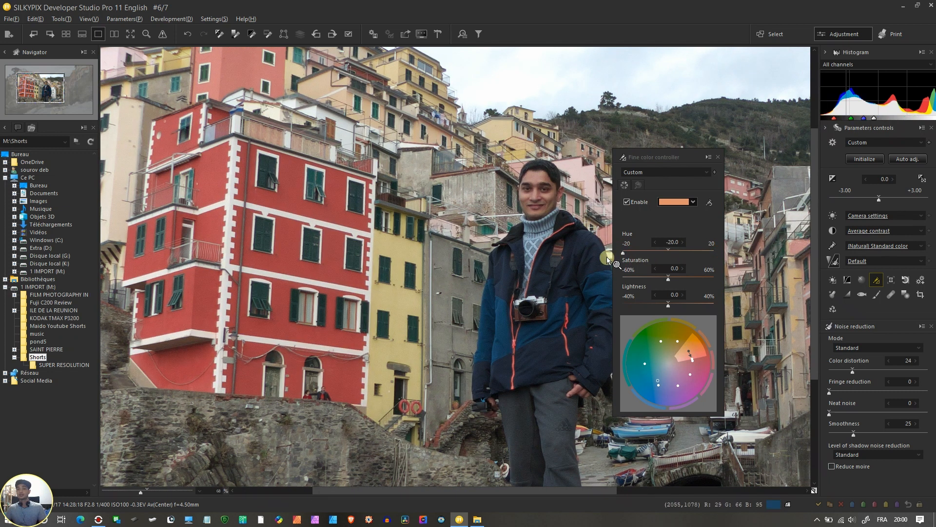
{"action": "left_click_drag", "start_coordinate": [622, 253], "coordinate": [625, 256]}
{"action": "double_click", "coordinate": [625, 256]}
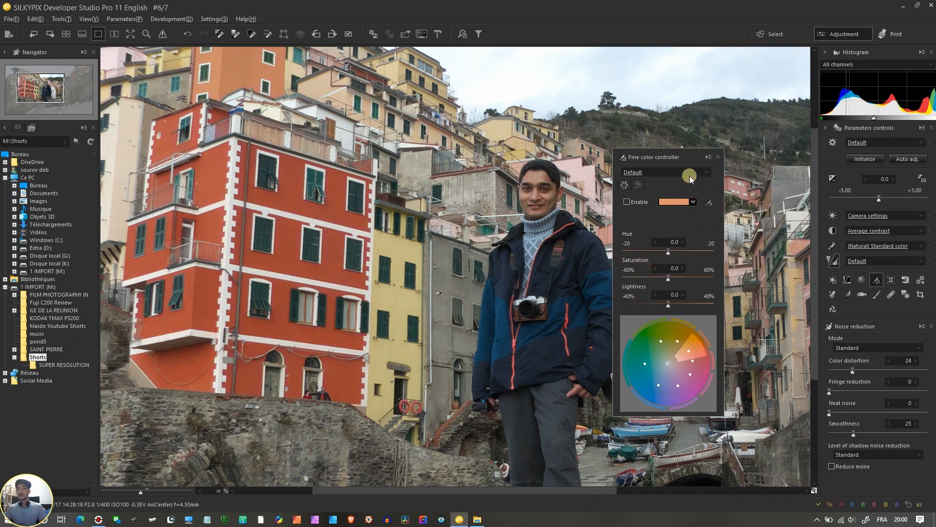
Pick the red building's color with the Hue selection tool and recolor it green with hue 96.4 and saturation 14.3.
{"action": "left_click", "coordinate": [639, 186]}
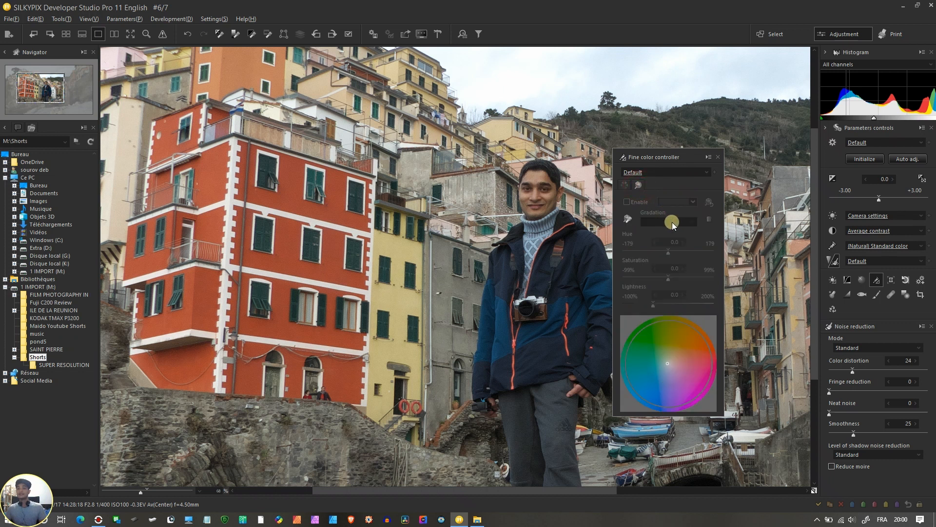
{"action": "left_click", "coordinate": [627, 222]}
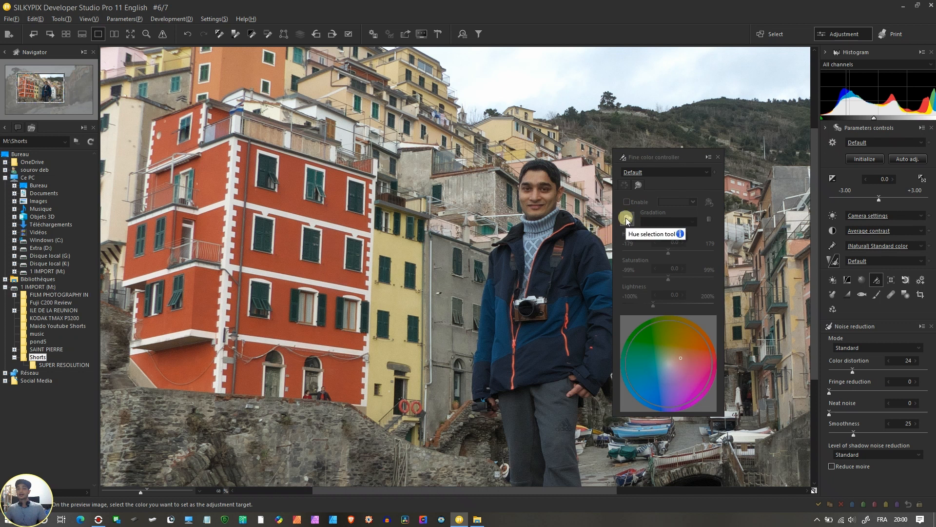
{"action": "left_click", "coordinate": [284, 237]}
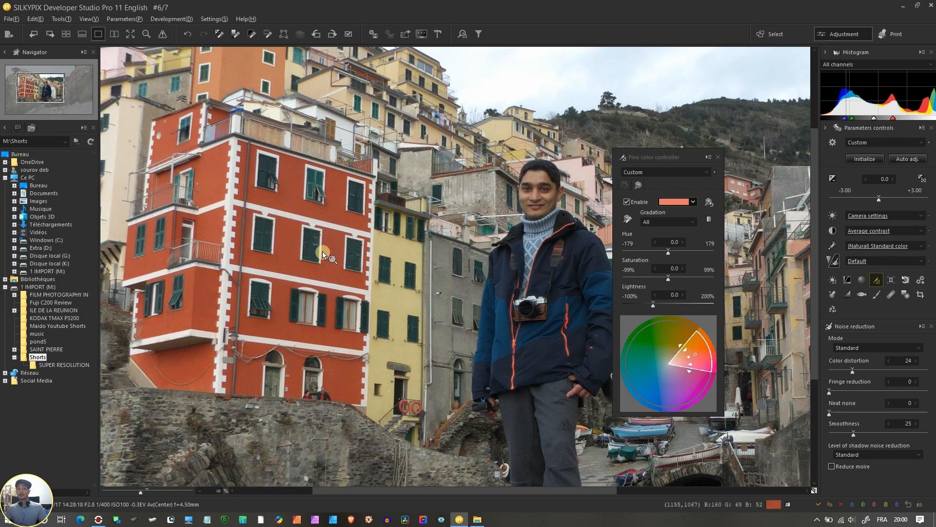
{"action": "left_click_drag", "start_coordinate": [689, 357], "coordinate": [652, 359]}
{"action": "left_click_drag", "start_coordinate": [654, 347], "coordinate": [658, 342]}
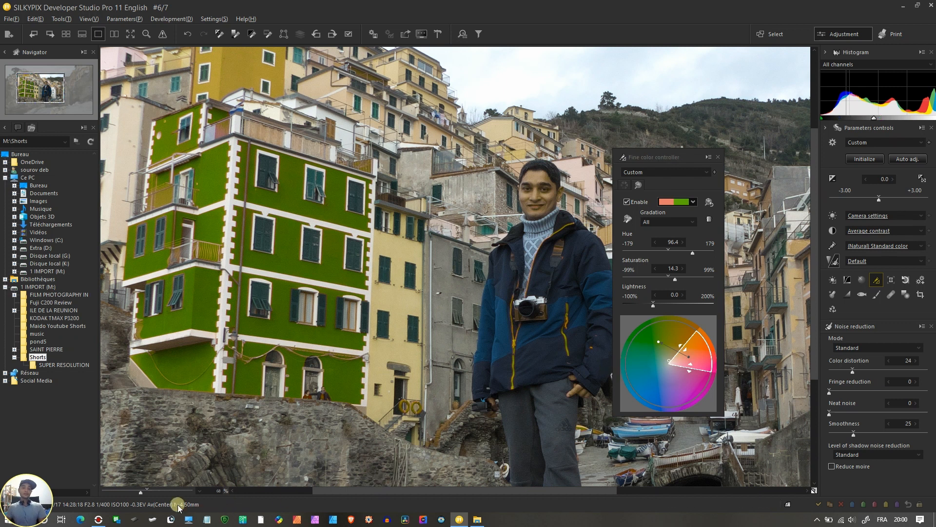
Examine the green building up close and compare the whole photo repeatedly with its default-parameter version.
{"action": "left_click_drag", "start_coordinate": [141, 492], "coordinate": [147, 492]}
{"action": "left_click_drag", "start_coordinate": [198, 355], "coordinate": [408, 395]}
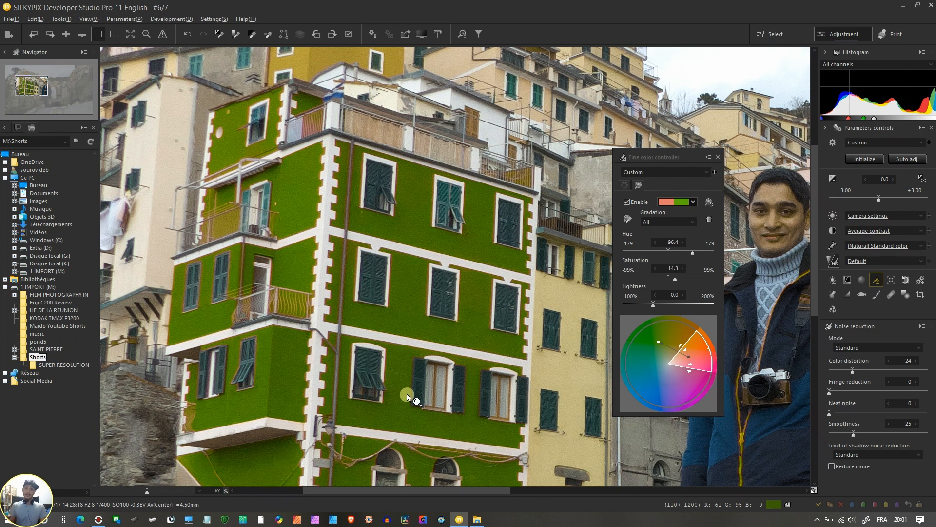
{"action": "mouse_move", "coordinate": [143, 489]}
{"action": "left_mouse_down"}
{"action": "mouse_move", "coordinate": [164, 493]}
{"action": "mouse_move", "coordinate": [135, 493]}
{"action": "left_mouse_up"}
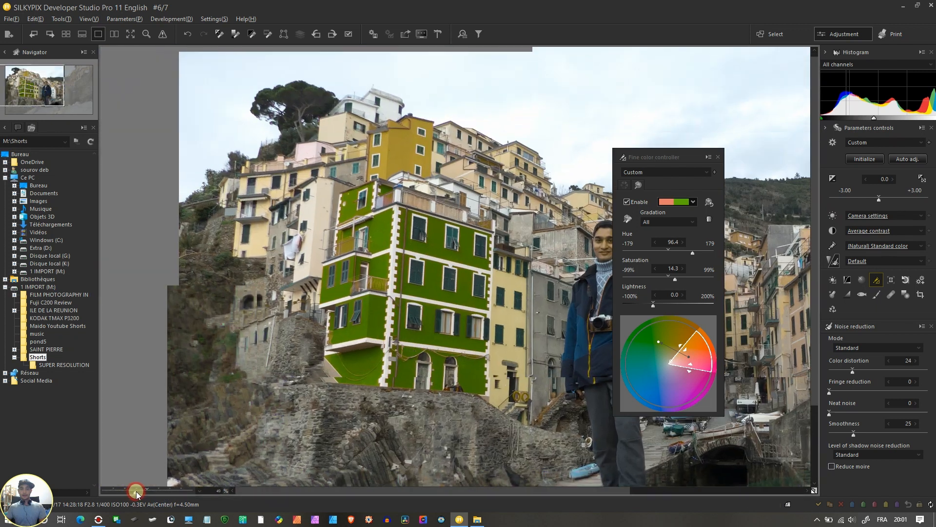
{"action": "left_click_drag", "start_coordinate": [556, 396], "coordinate": [499, 378]}
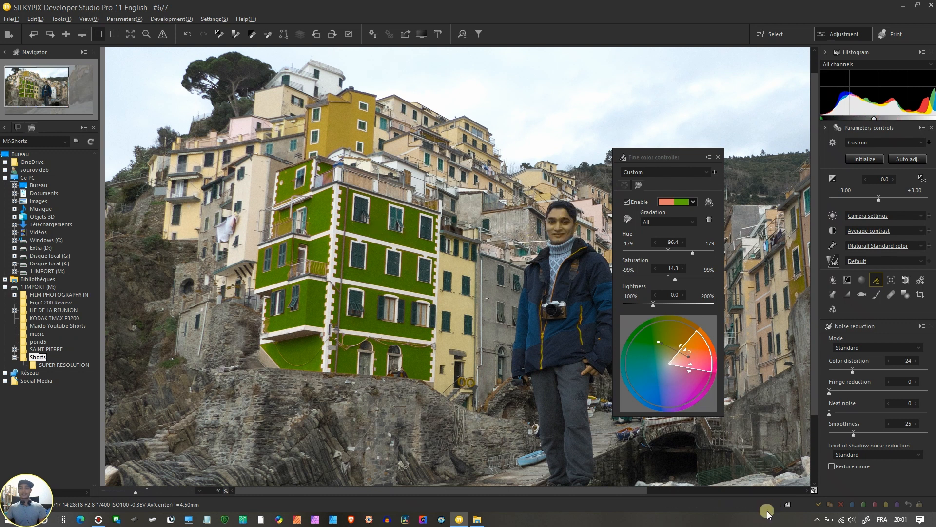
{"action": "left_click", "coordinate": [814, 489]}
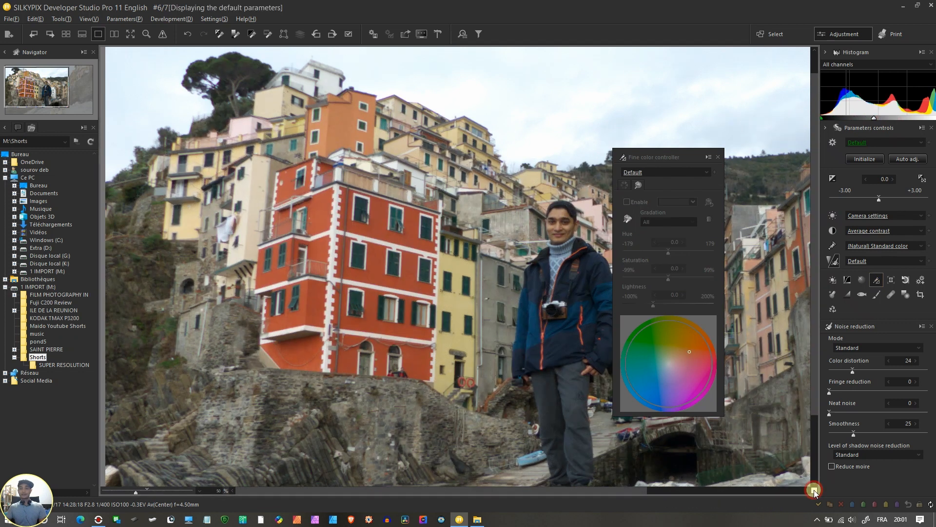
{"action": "left_click", "coordinate": [815, 490]}
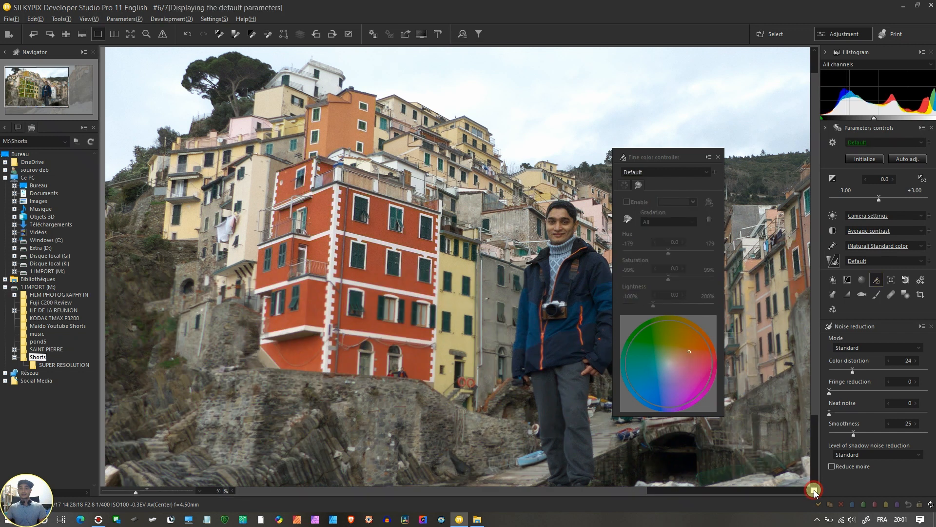
{"action": "left_click", "coordinate": [815, 490]}
{"action": "left_click", "coordinate": [815, 490]}
{"action": "left_click", "coordinate": [814, 490]}
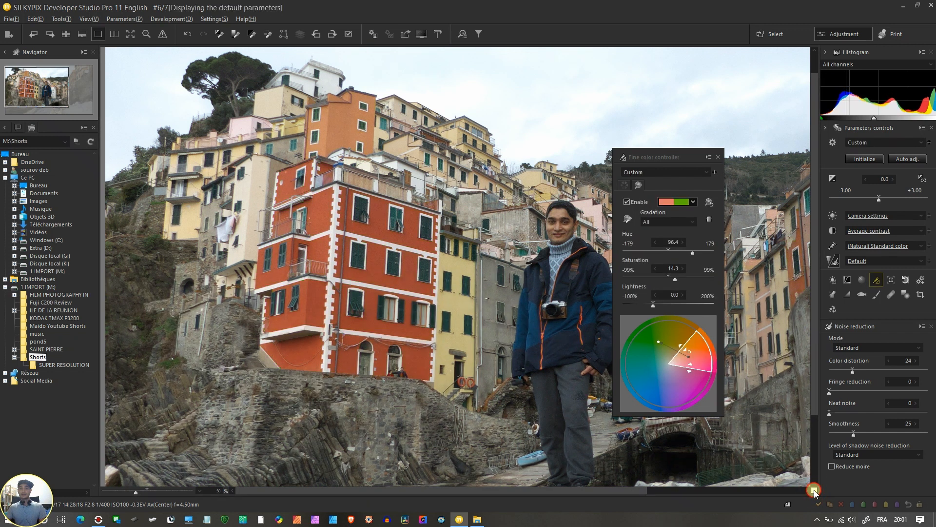
{"action": "left_click", "coordinate": [814, 490]}
{"action": "left_click", "coordinate": [815, 490]}
{"action": "left_click", "coordinate": [814, 490]}
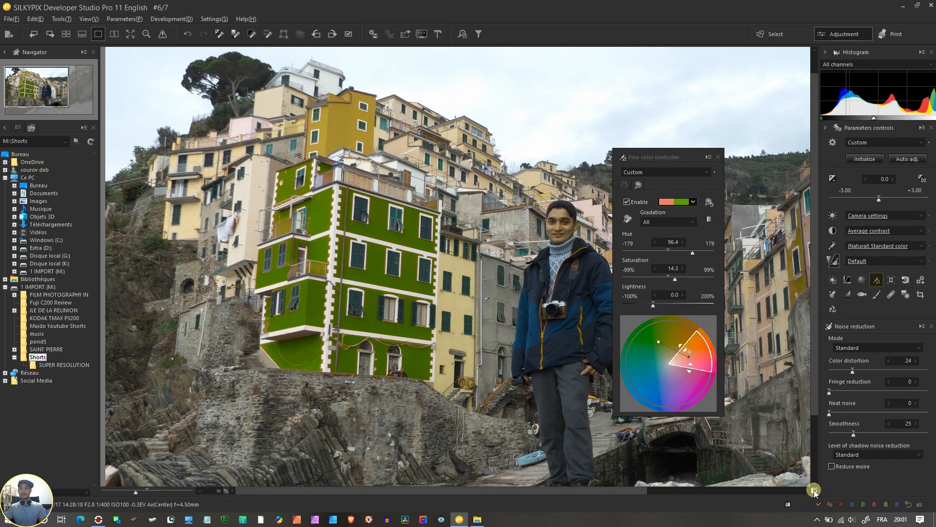
Initialize the photo's parameters to Default and close the Fine color controller.
{"action": "left_click", "coordinate": [859, 162]}
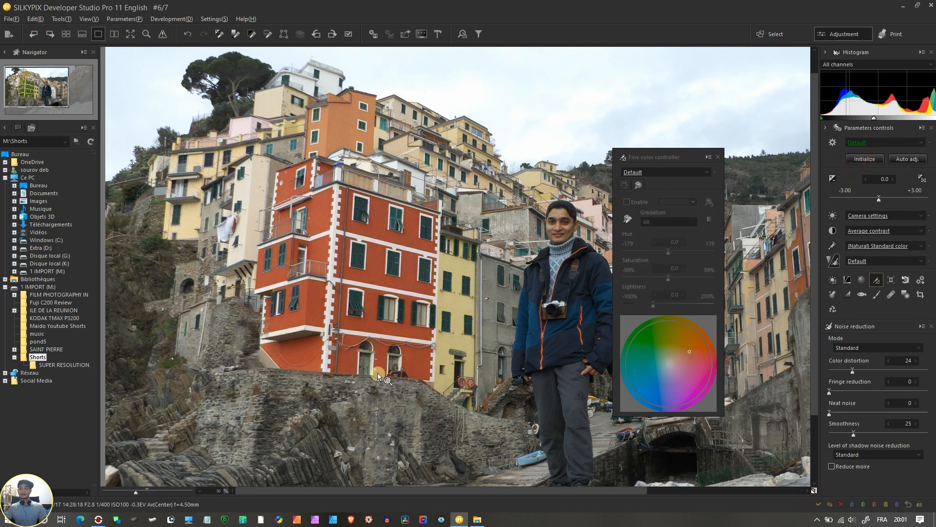
{"action": "left_click", "coordinate": [718, 157]}
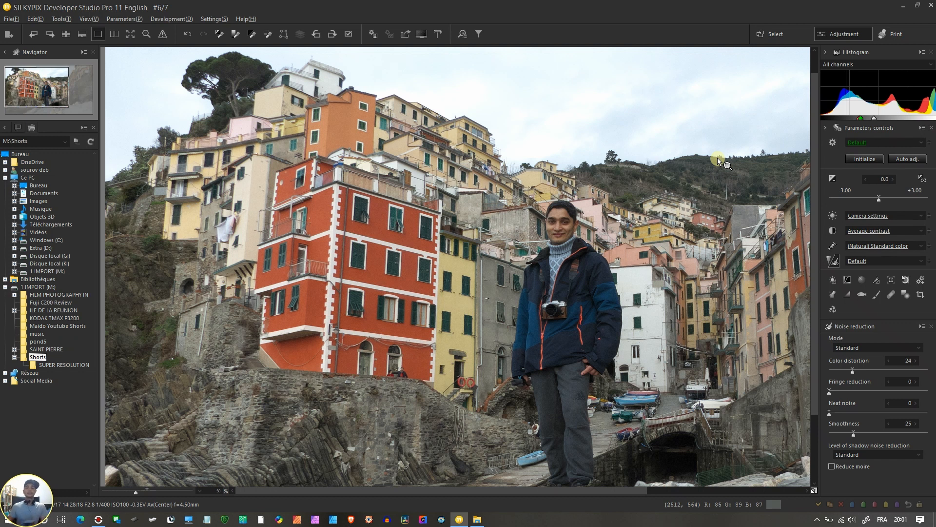
Open the Retouch brush tool with the photo enlarged around the two buoys in the water, keeping both buoys uncovered.
{"action": "left_click_drag", "start_coordinate": [343, 321], "coordinate": [380, 178]}
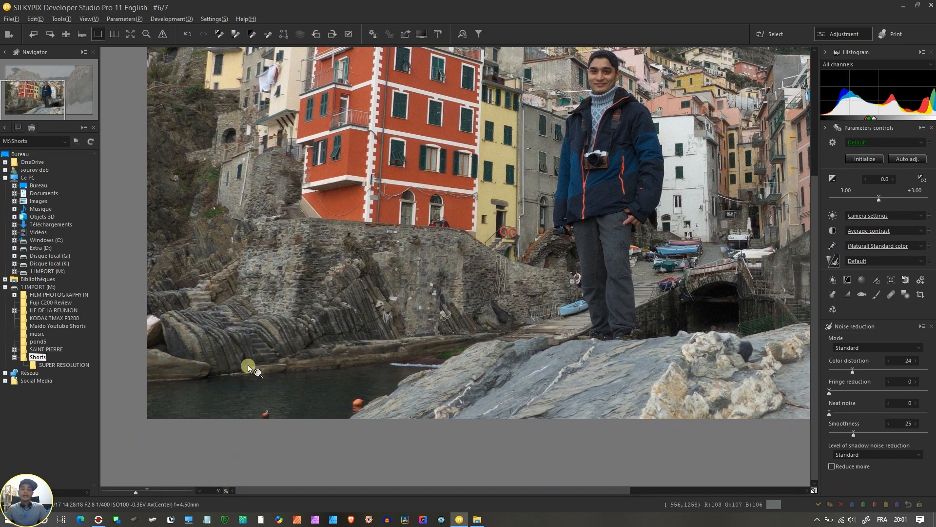
{"action": "left_click", "coordinate": [146, 492]}
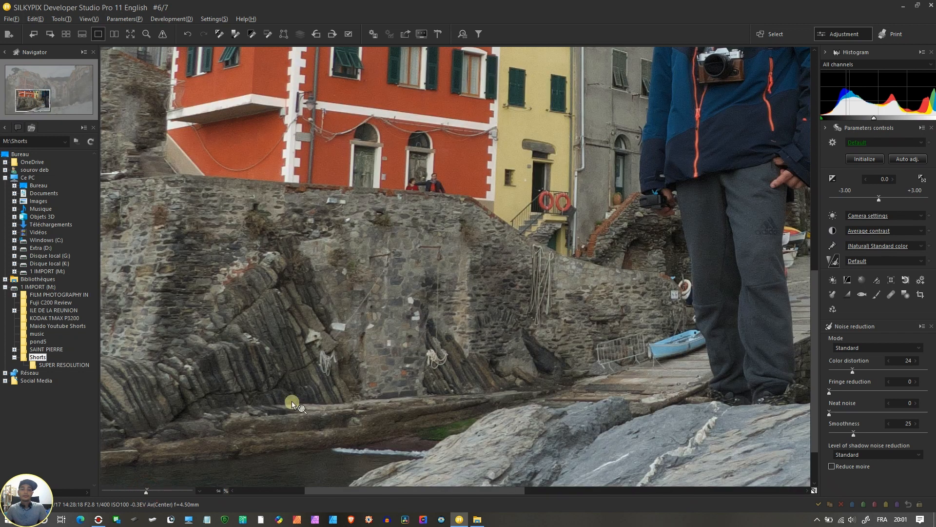
{"action": "left_click_drag", "start_coordinate": [288, 405], "coordinate": [397, 213]}
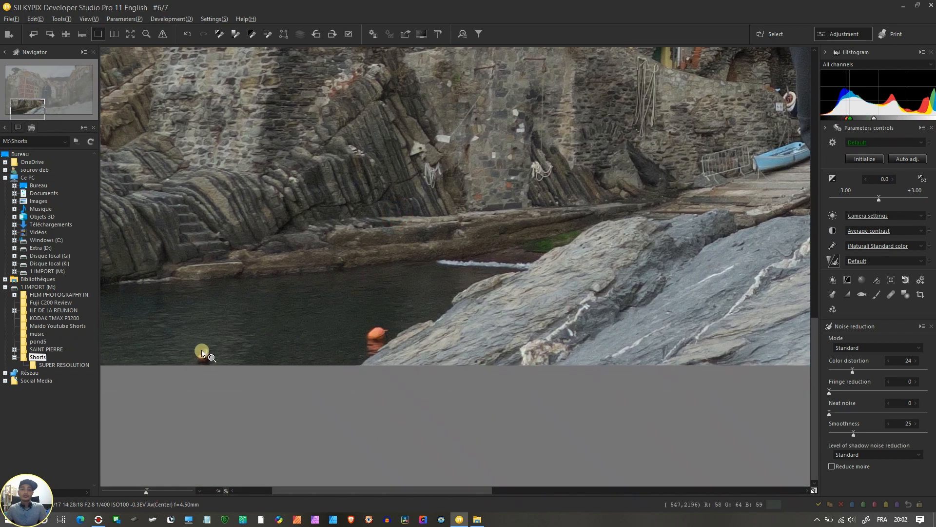
{"action": "left_click", "coordinate": [891, 296]}
{"action": "left_click_drag", "start_coordinate": [343, 215], "coordinate": [379, 206]}
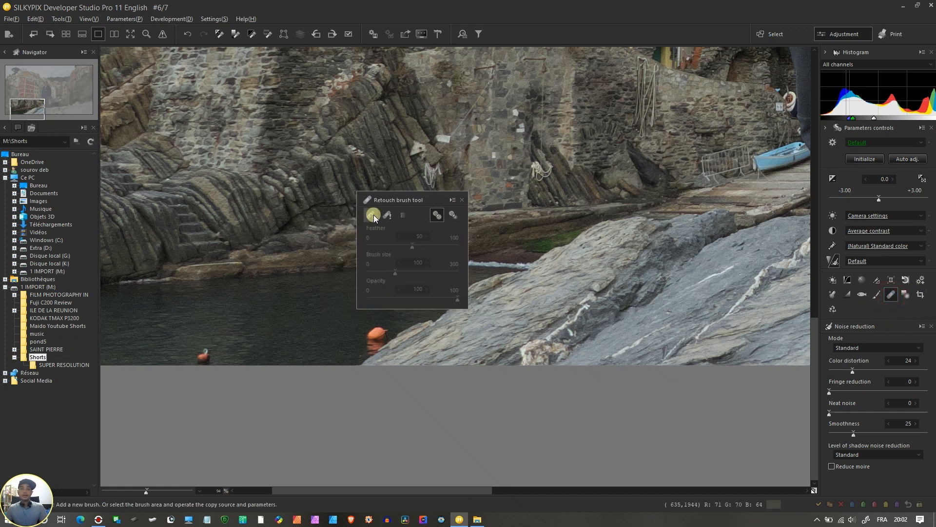
Cover the small red buoy with a retouch brush that copies the water left of it, using the second retouch mode.
{"action": "left_click", "coordinate": [372, 214]}
{"action": "mouse_move", "coordinate": [219, 341]}
{"action": "left_mouse_down"}
{"action": "mouse_move", "coordinate": [204, 351]}
{"action": "mouse_move", "coordinate": [222, 341]}
{"action": "left_mouse_up"}
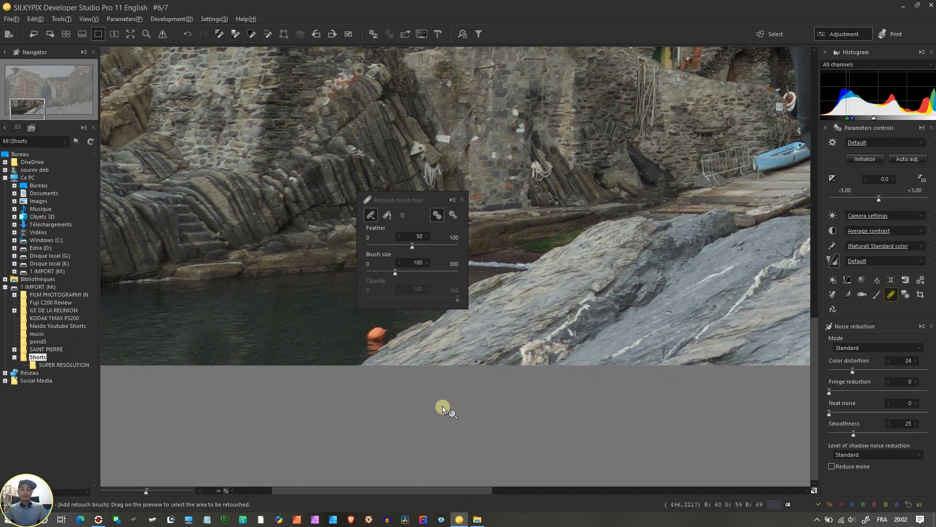
{"action": "mouse_move", "coordinate": [270, 350]}
{"action": "left_mouse_down"}
{"action": "mouse_move", "coordinate": [272, 324]}
{"action": "mouse_move", "coordinate": [234, 284]}
{"action": "mouse_move", "coordinate": [168, 292]}
{"action": "mouse_move", "coordinate": [135, 330]}
{"action": "mouse_move", "coordinate": [141, 342]}
{"action": "left_mouse_up"}
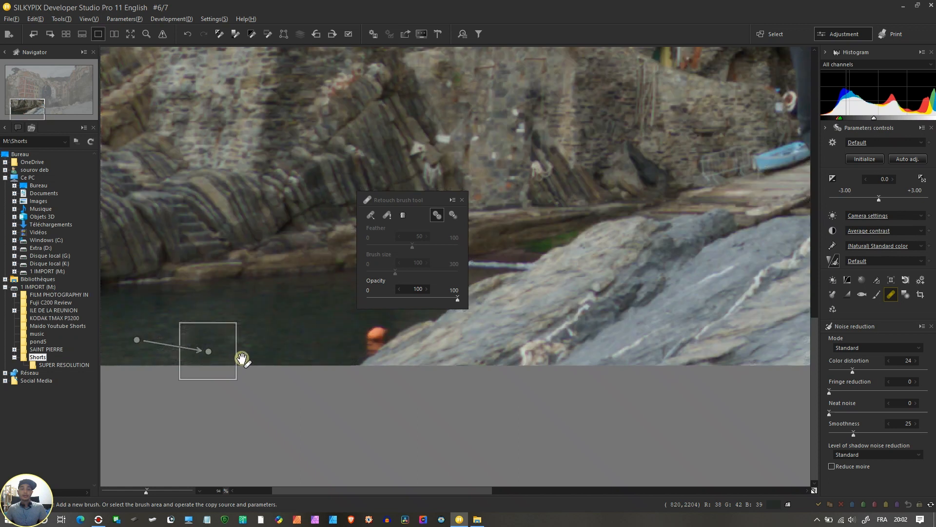
{"action": "left_click", "coordinate": [451, 215]}
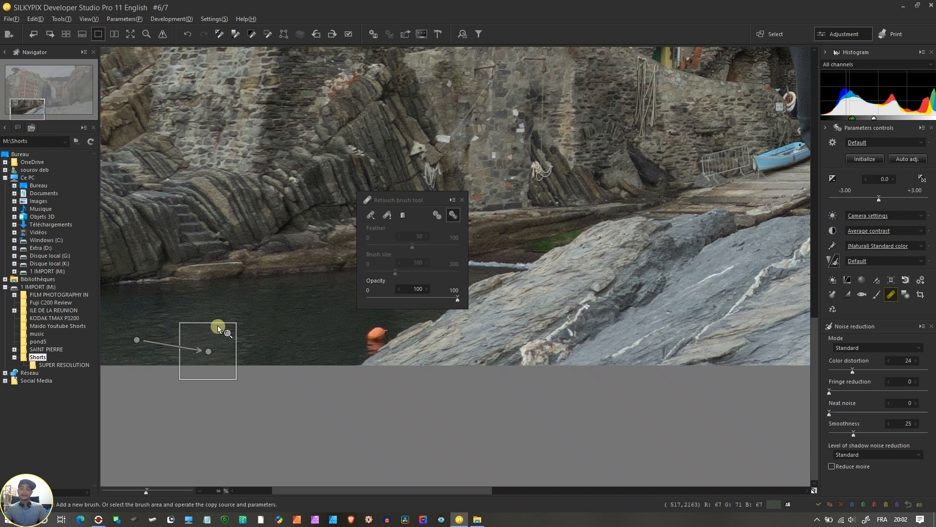
Cover the larger orange buoy with a feather 48, size 59 brush in the first retouch mode, copying the water left of it.
{"action": "left_click_drag", "start_coordinate": [432, 203], "coordinate": [566, 211]}
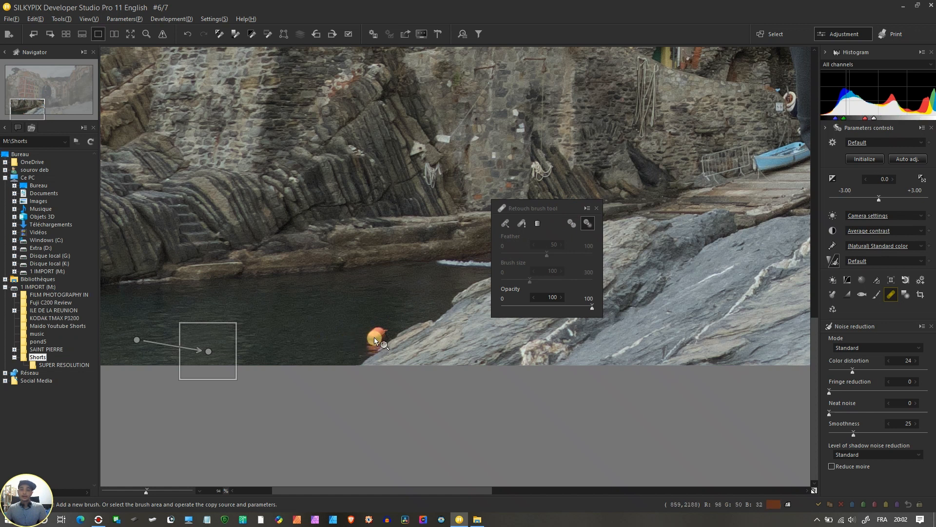
{"action": "left_click", "coordinate": [506, 223]}
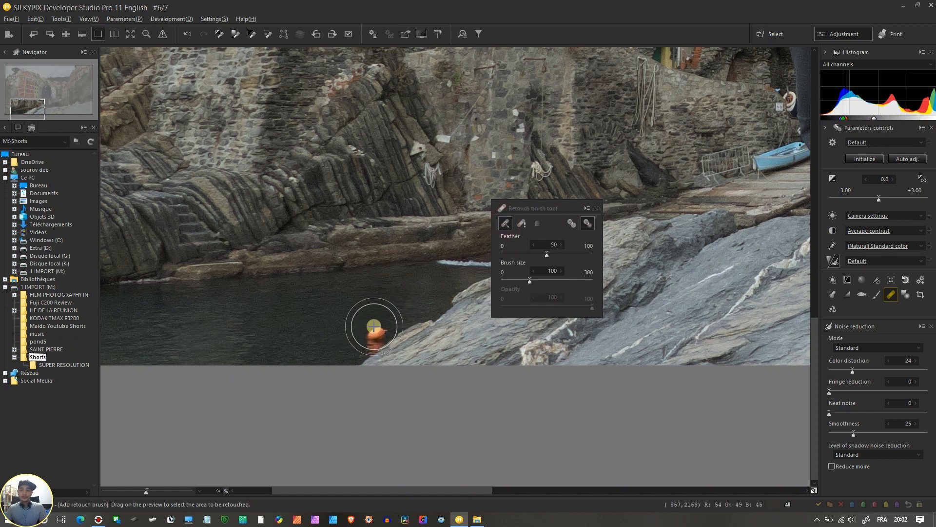
{"action": "left_click", "coordinate": [538, 268]}
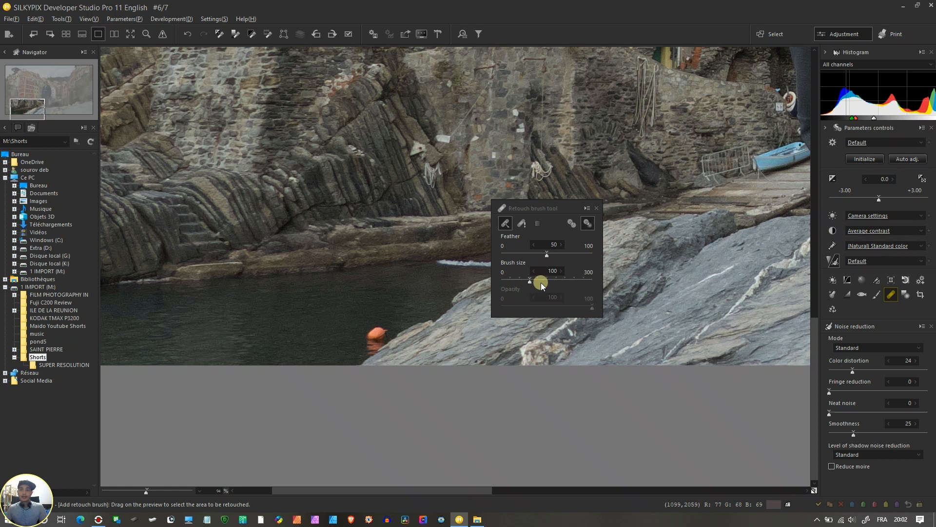
{"action": "left_click", "coordinate": [546, 255]}
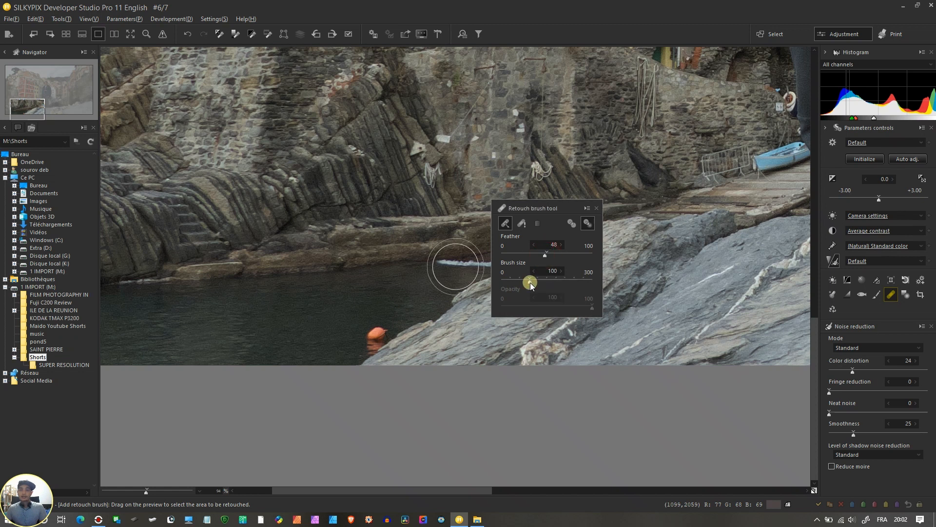
{"action": "left_click_drag", "start_coordinate": [528, 279], "coordinate": [516, 280]}
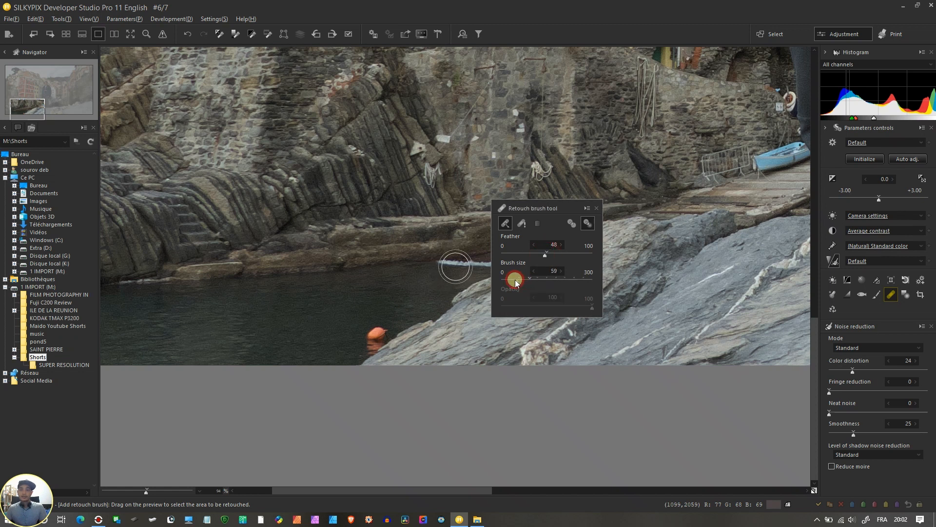
{"action": "left_click_drag", "start_coordinate": [374, 328], "coordinate": [368, 339]}
{"action": "left_click", "coordinate": [370, 310]}
{"action": "mouse_move", "coordinate": [410, 319]}
{"action": "left_mouse_down"}
{"action": "mouse_move", "coordinate": [334, 295]}
{"action": "mouse_move", "coordinate": [305, 330]}
{"action": "left_mouse_up"}
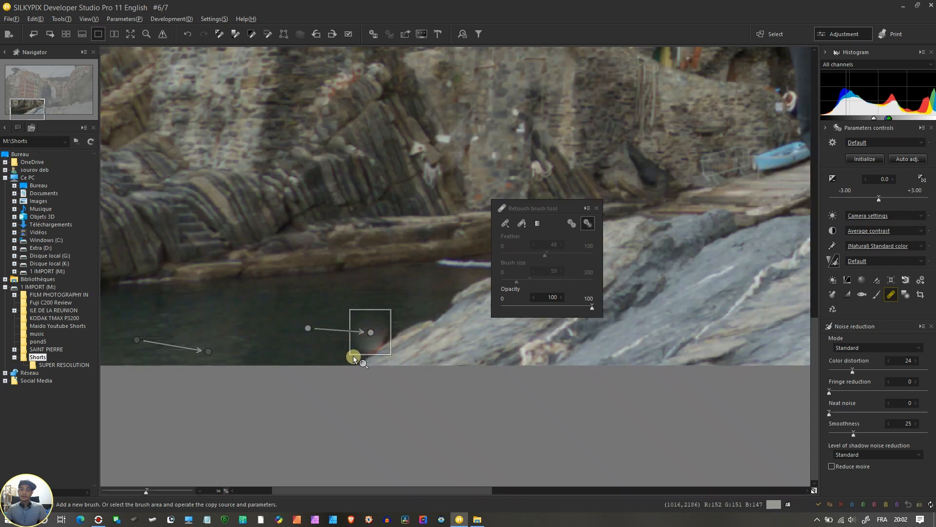
{"action": "left_click", "coordinate": [574, 225]}
{"action": "left_click_drag", "start_coordinate": [308, 328], "coordinate": [307, 336]}
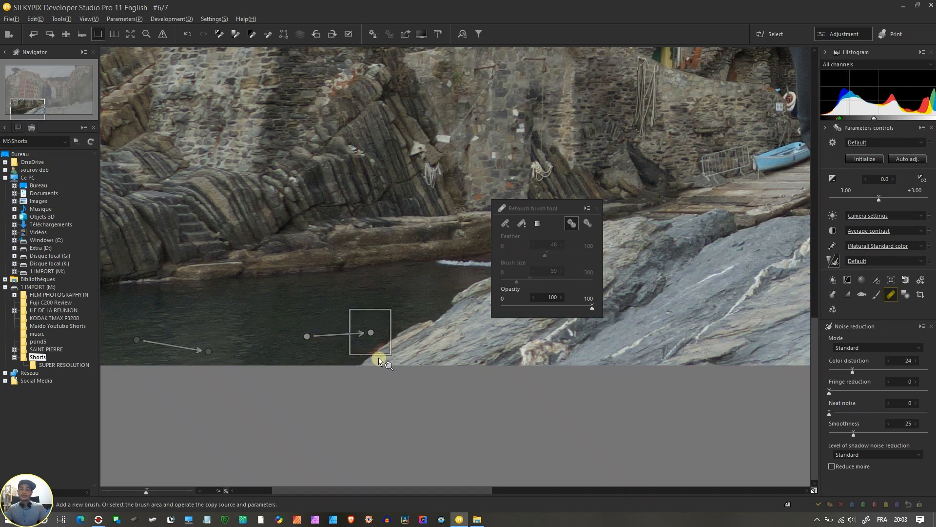
Examine the retouched orange buoy enlarged, initialize the photo's parameters, and return the view to the whole scene.
{"action": "left_click", "coordinate": [815, 491]}
{"action": "left_click_drag", "start_coordinate": [150, 487], "coordinate": [166, 493]}
{"action": "left_click_drag", "start_coordinate": [297, 416], "coordinate": [373, 241]}
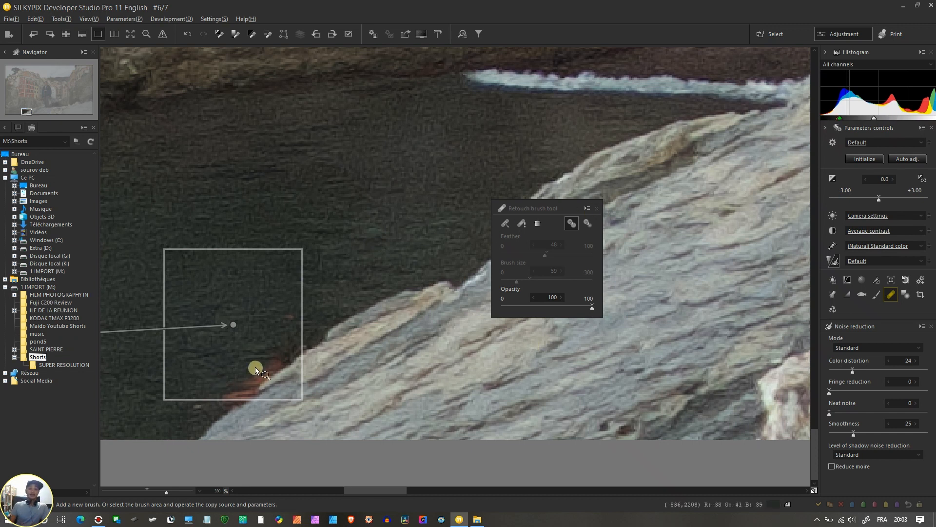
{"action": "left_click", "coordinate": [864, 158]}
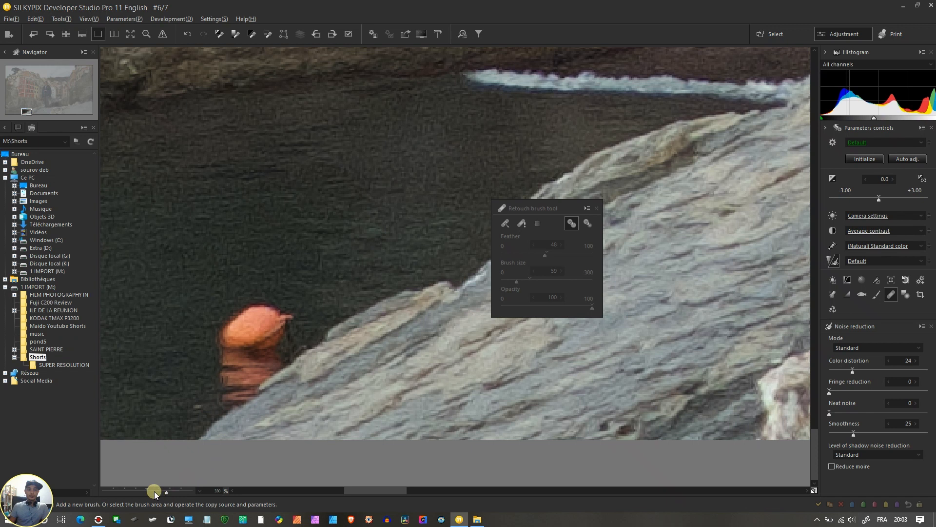
{"action": "left_click_drag", "start_coordinate": [142, 489], "coordinate": [134, 490]}
{"action": "left_click_drag", "start_coordinate": [431, 143], "coordinate": [339, 291]}
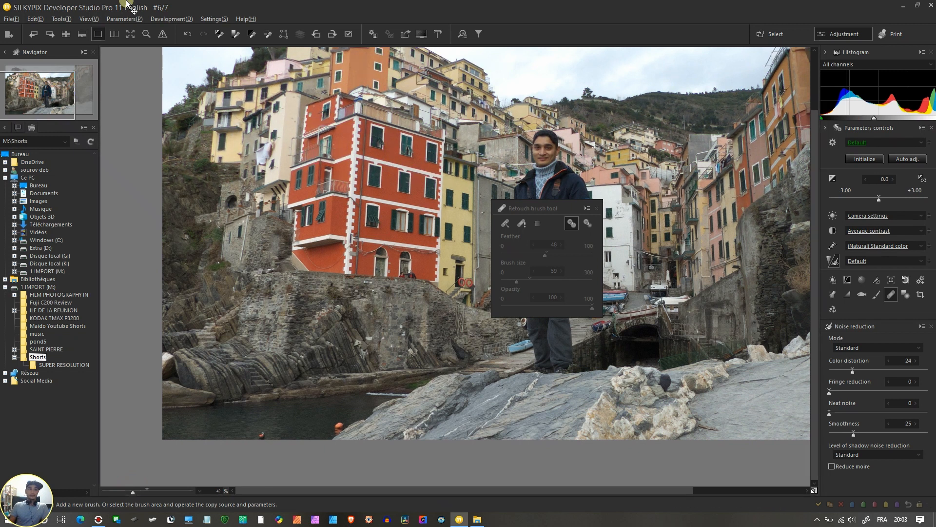
Switch to the next photo, the canal lined with statues, and close the Retouch brush tool, keeping the whole photo in view.
{"action": "left_click", "coordinate": [50, 33]}
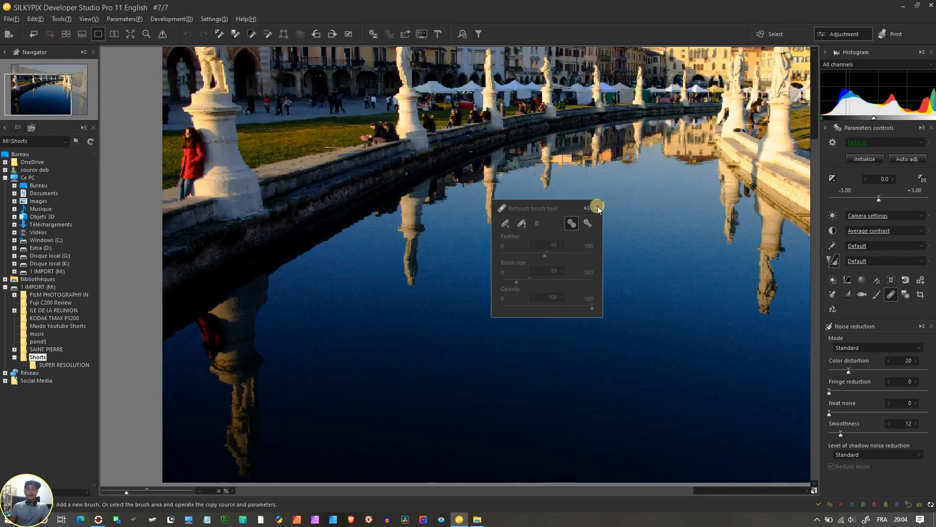
{"action": "left_click", "coordinate": [596, 208]}
{"action": "left_click_drag", "start_coordinate": [512, 229], "coordinate": [464, 292]}
{"action": "left_click_drag", "start_coordinate": [127, 491], "coordinate": [121, 490]}
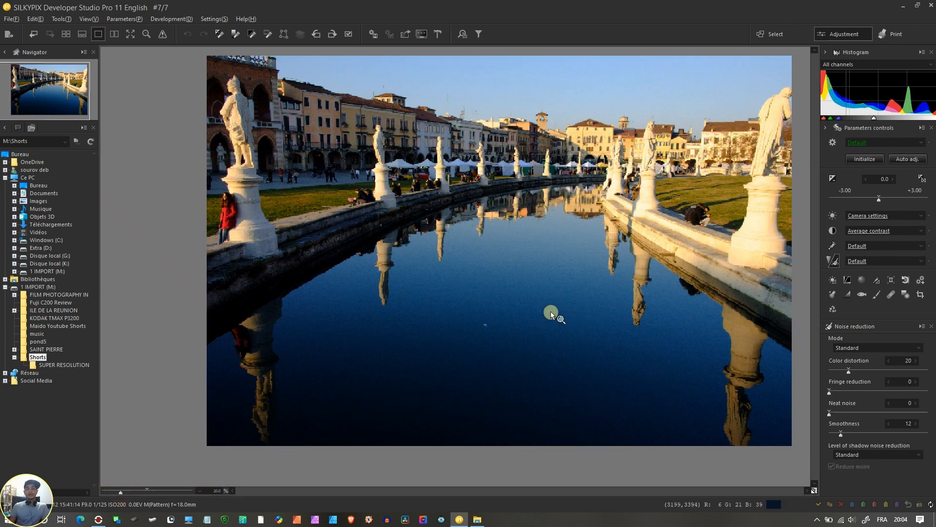
{"action": "left_click_drag", "start_coordinate": [554, 313], "coordinate": [514, 329]}
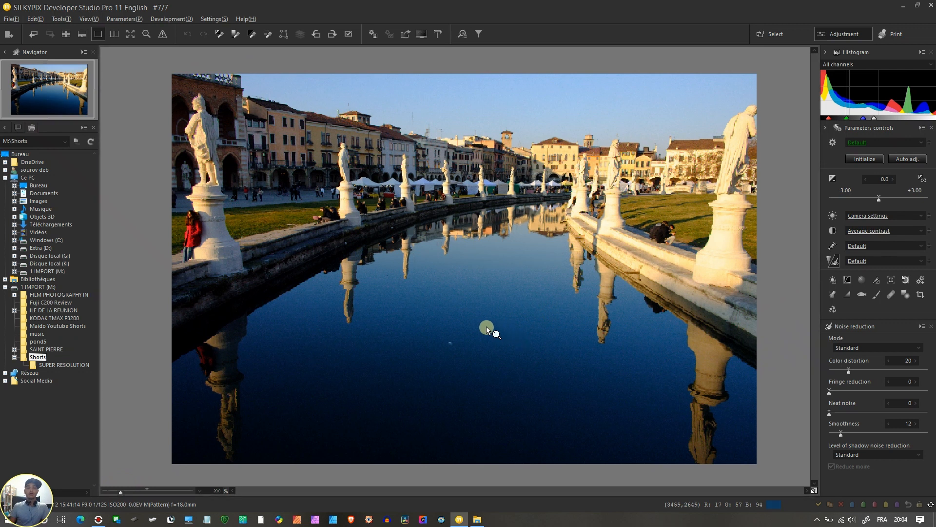
{"action": "left_click", "coordinate": [127, 491]}
{"action": "left_click_drag", "start_coordinate": [127, 492], "coordinate": [123, 494]}
{"action": "left_click_drag", "start_coordinate": [557, 308], "coordinate": [535, 321]}
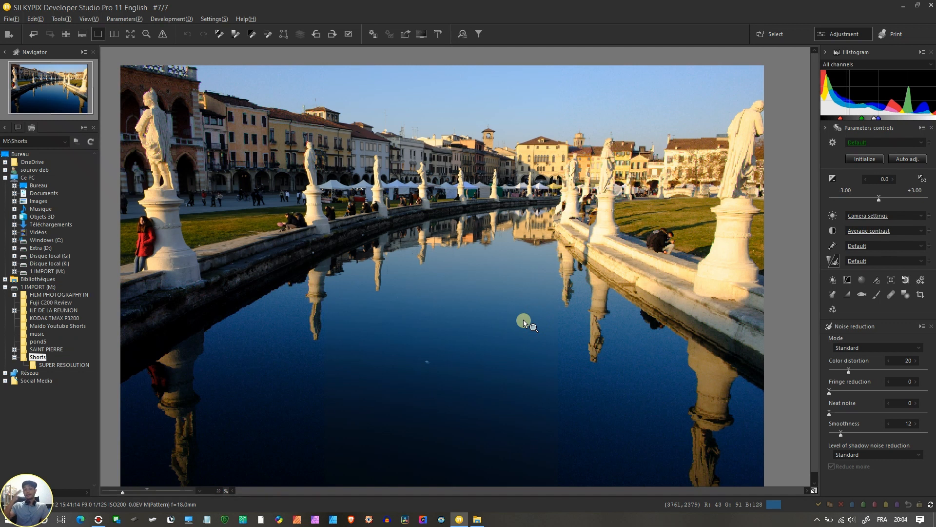
{"action": "left_click_drag", "start_coordinate": [611, 324], "coordinate": [609, 317]}
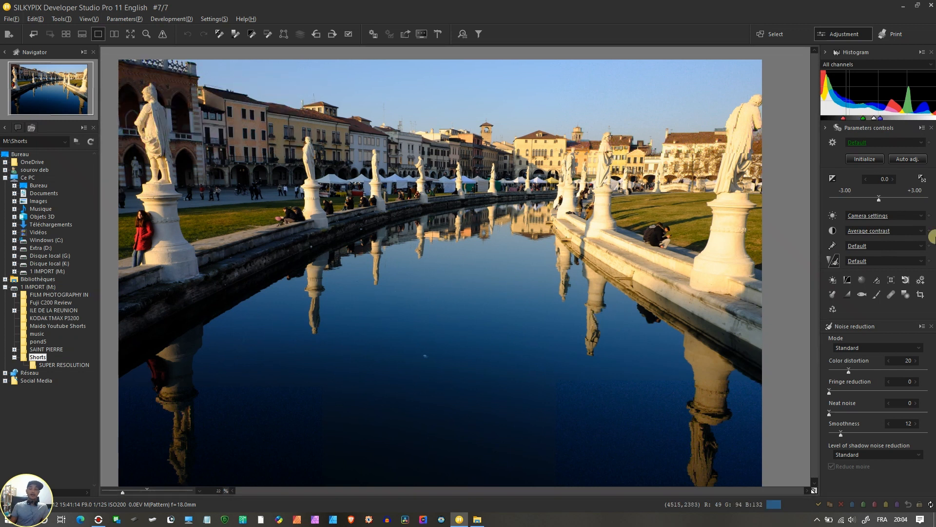
Add a feather 50 brush area over the second statue on the canal's left bank with the Partial correction tool, leaving lightness at 0.
{"action": "left_click", "coordinate": [906, 294]}
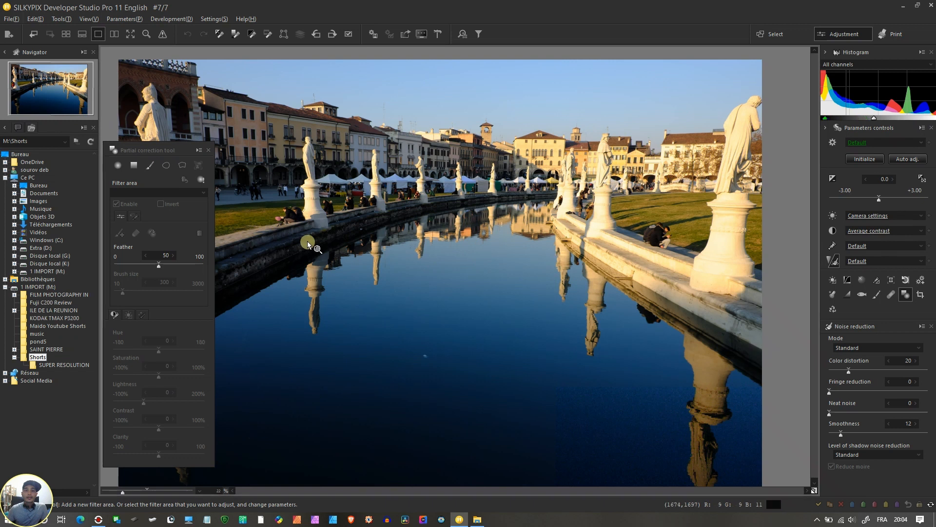
{"action": "left_click_drag", "start_coordinate": [167, 147], "coordinate": [148, 141]}
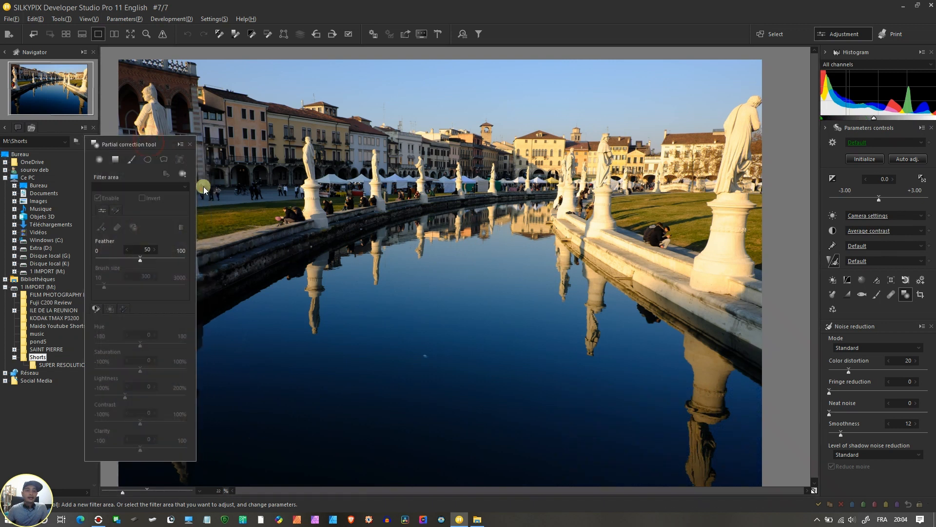
{"action": "left_click", "coordinate": [131, 161]}
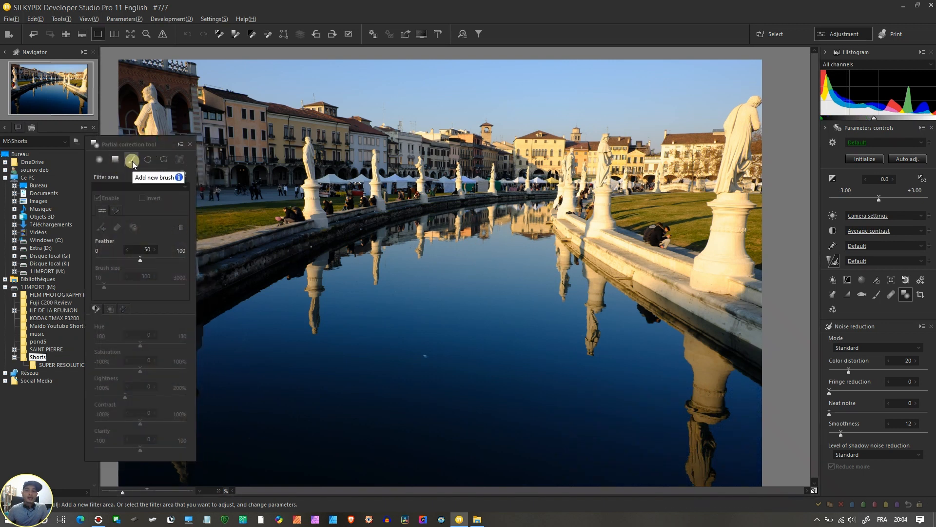
{"action": "left_click", "coordinate": [128, 160]}
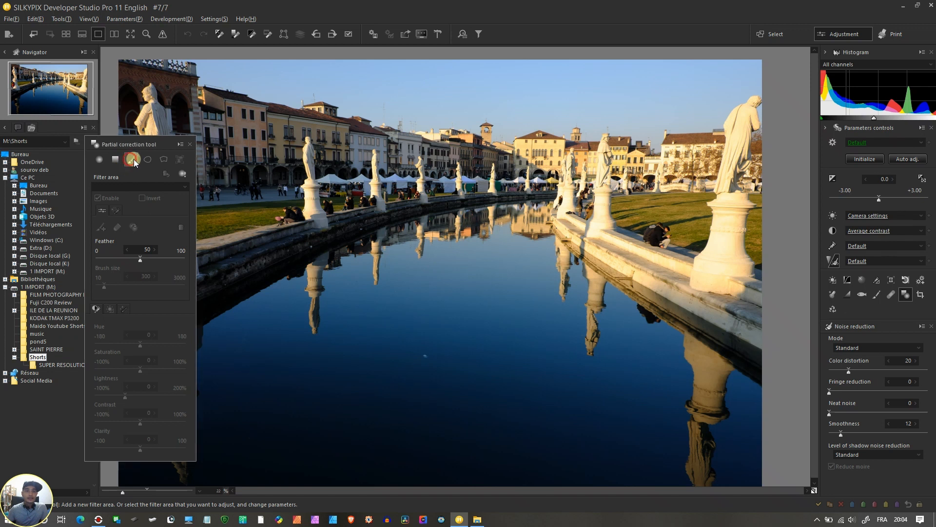
{"action": "left_click_drag", "start_coordinate": [310, 150], "coordinate": [313, 217]}
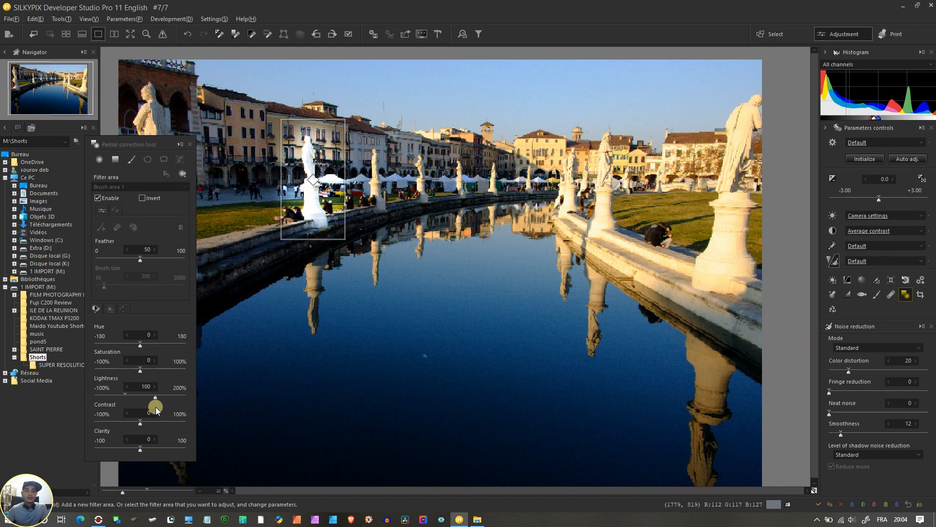
{"action": "left_click_drag", "start_coordinate": [126, 397], "coordinate": [125, 397]}
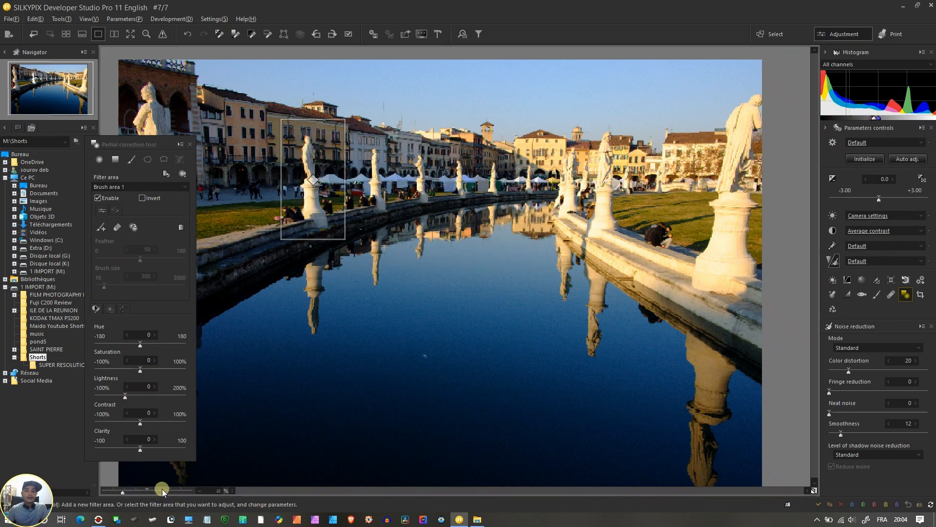
Try a clarity of 84 on the statue's brush area, comparing it with the default parameters, and reset clarity to 0.
{"action": "left_click", "coordinate": [308, 160]}
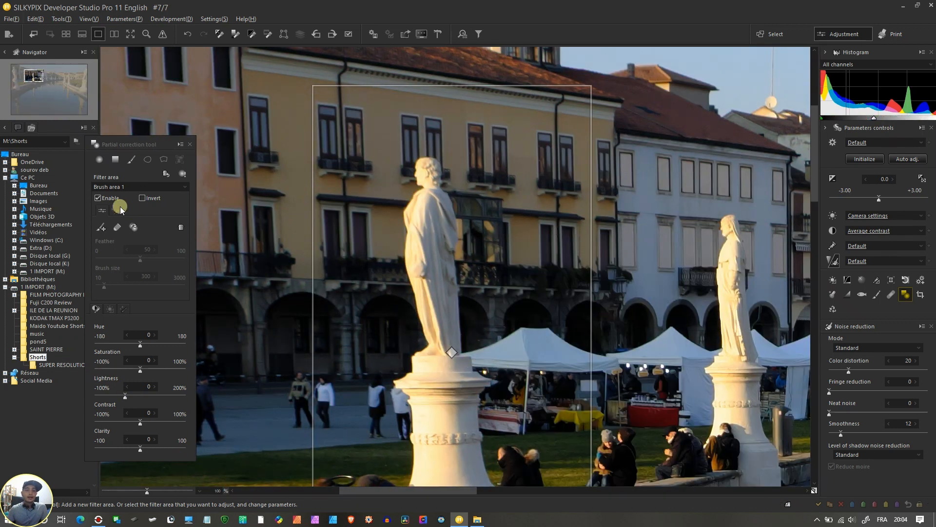
{"action": "left_click", "coordinate": [110, 309]}
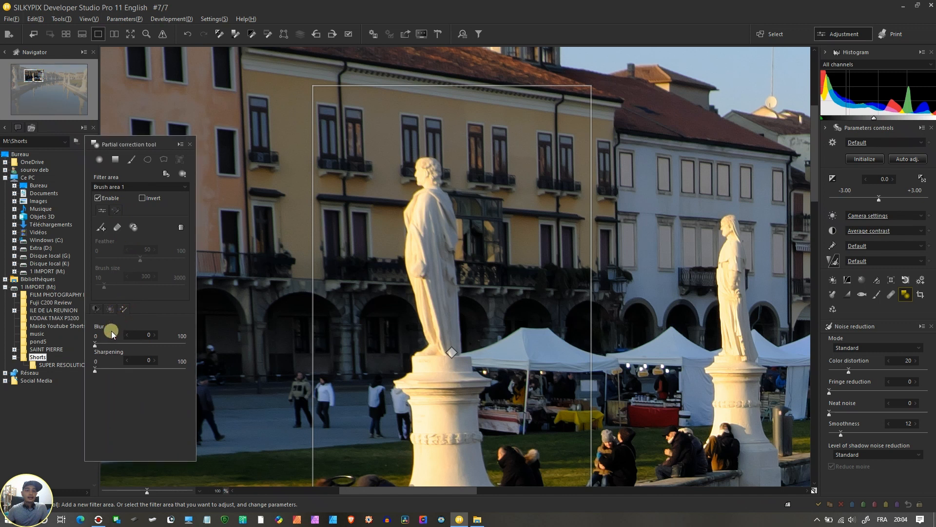
{"action": "left_click", "coordinate": [97, 309]}
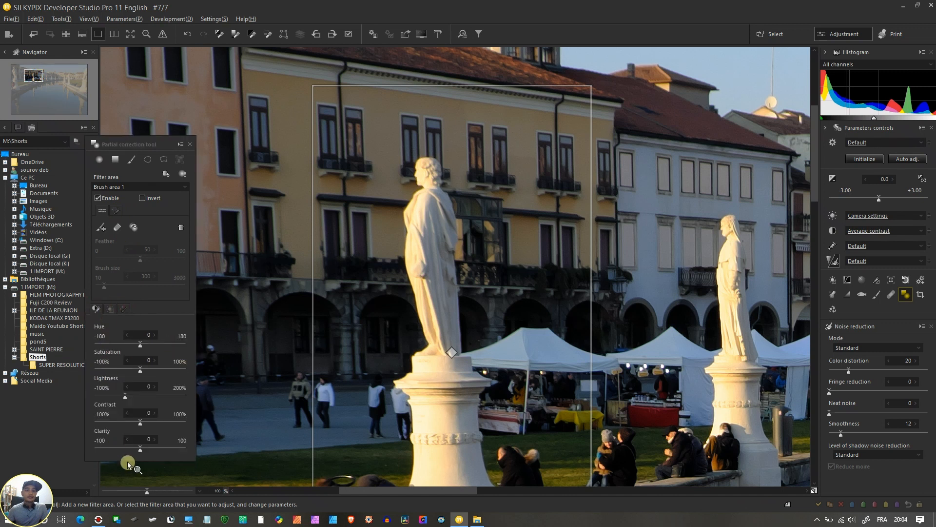
{"action": "left_click_drag", "start_coordinate": [139, 449], "coordinate": [171, 450]}
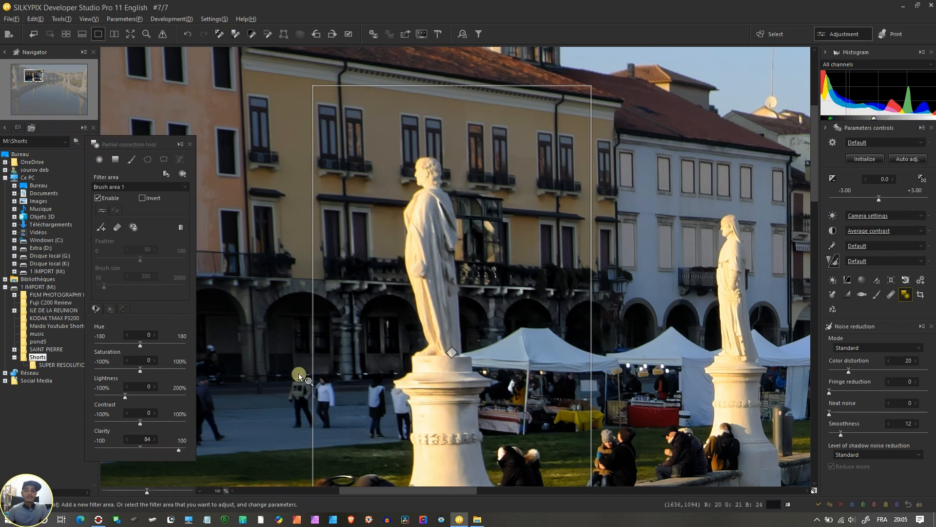
{"action": "left_click", "coordinate": [815, 490]}
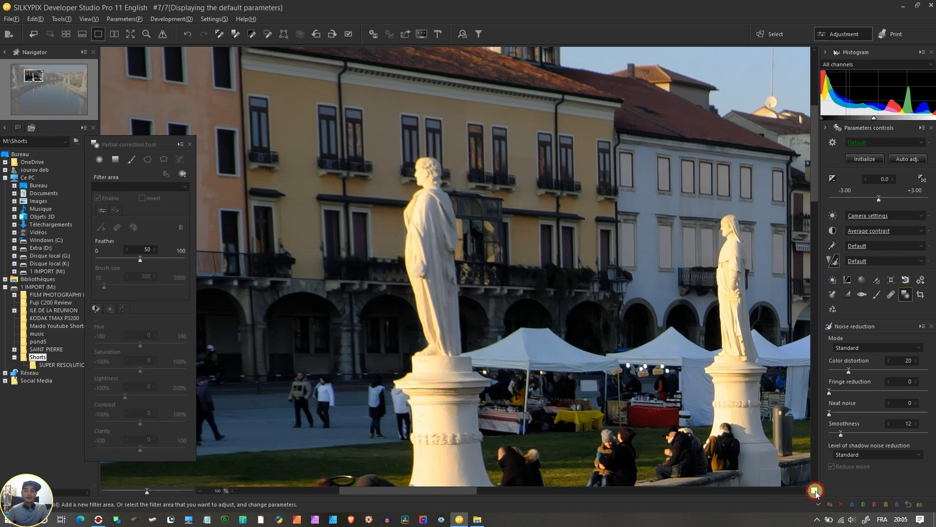
{"action": "left_click", "coordinate": [815, 490]}
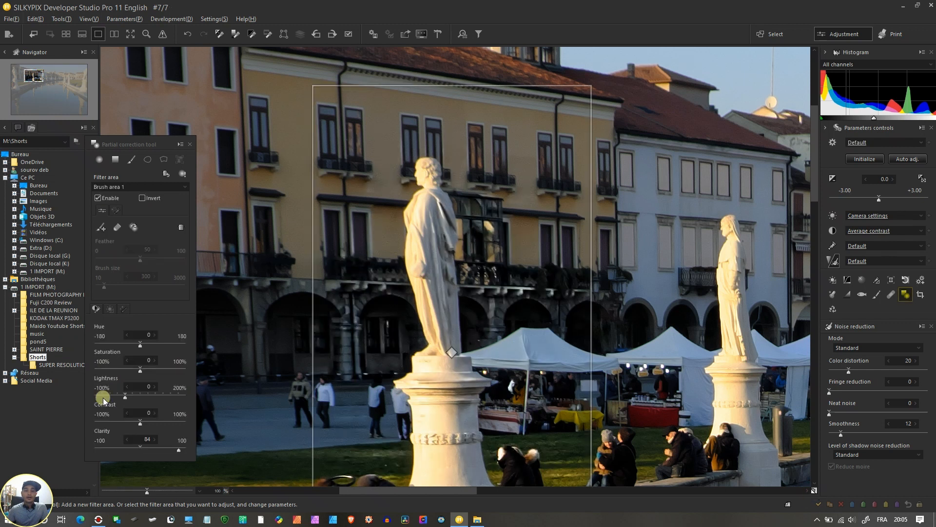
{"action": "left_click", "coordinate": [139, 447]}
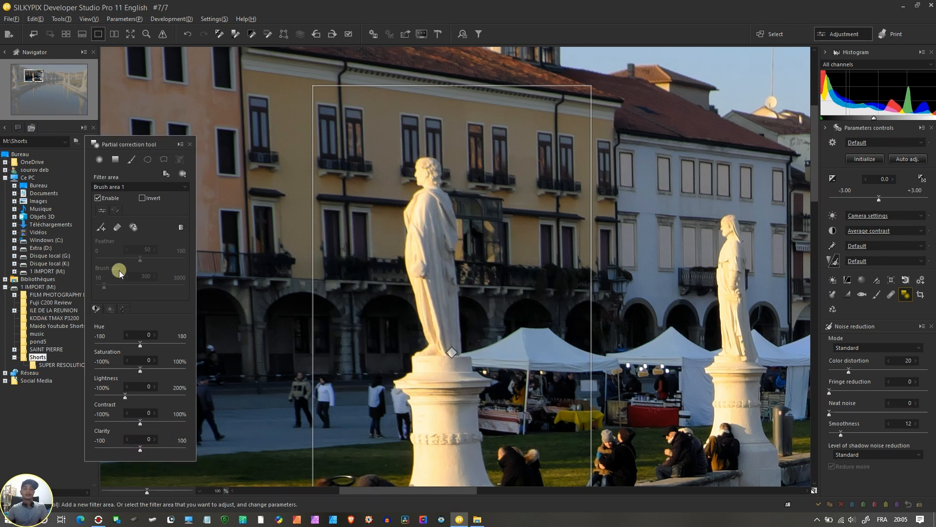
Set the sharpening of the statue's brush area to 100.
{"action": "left_click", "coordinate": [114, 311]}
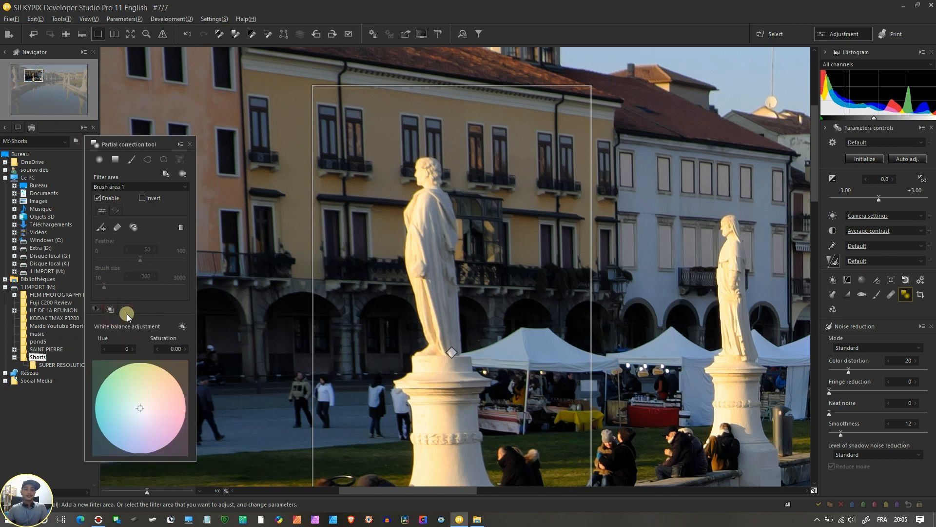
{"action": "left_click", "coordinate": [126, 312]}
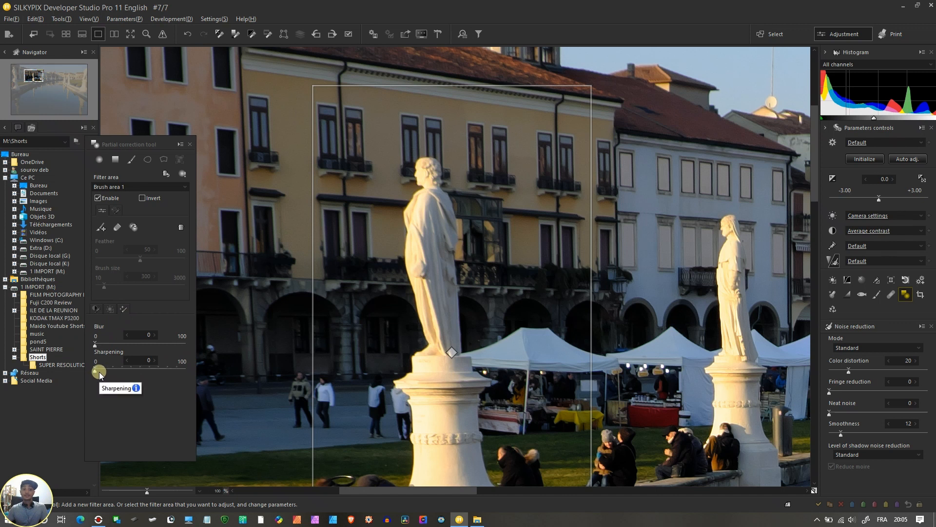
{"action": "left_click_drag", "start_coordinate": [98, 370], "coordinate": [208, 367]}
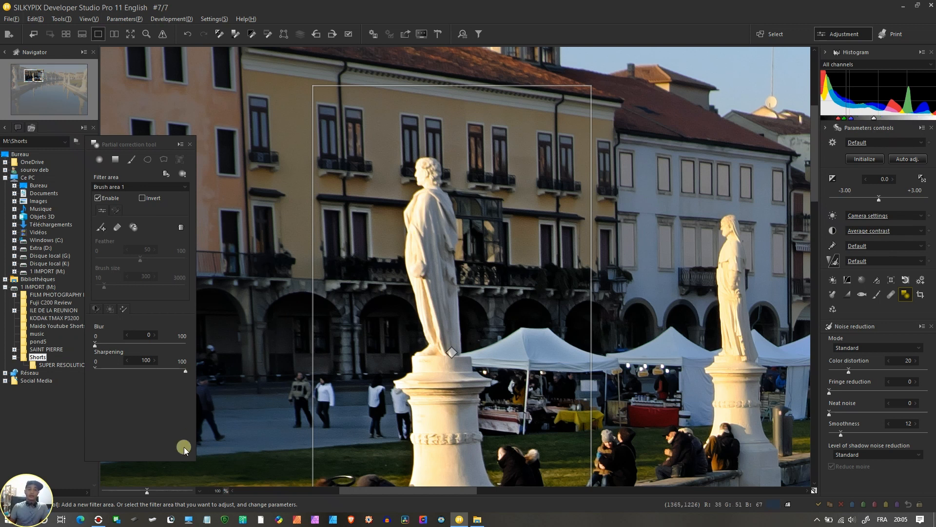
Initialize the canal photo's parameters to clear the partial correction.
{"action": "left_click", "coordinate": [127, 493]}
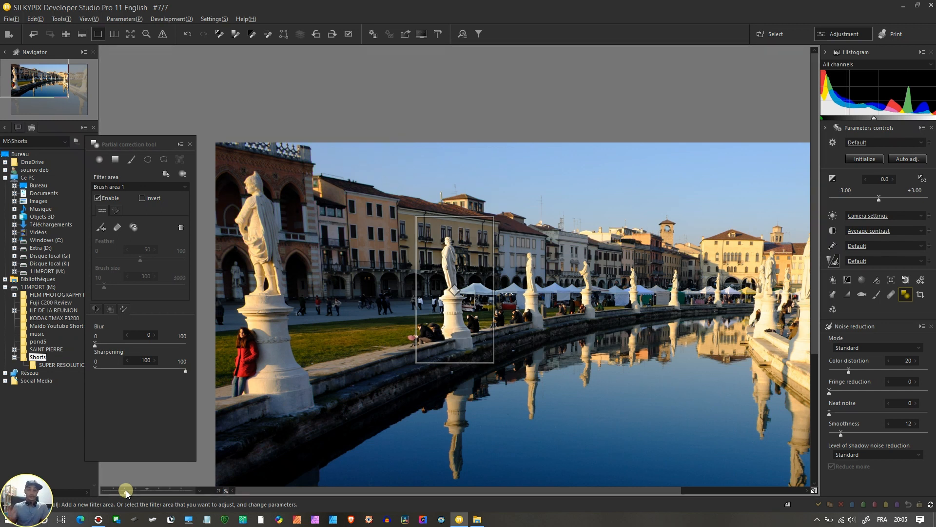
{"action": "left_click", "coordinate": [864, 159]}
{"action": "left_click_drag", "start_coordinate": [492, 347], "coordinate": [423, 250]}
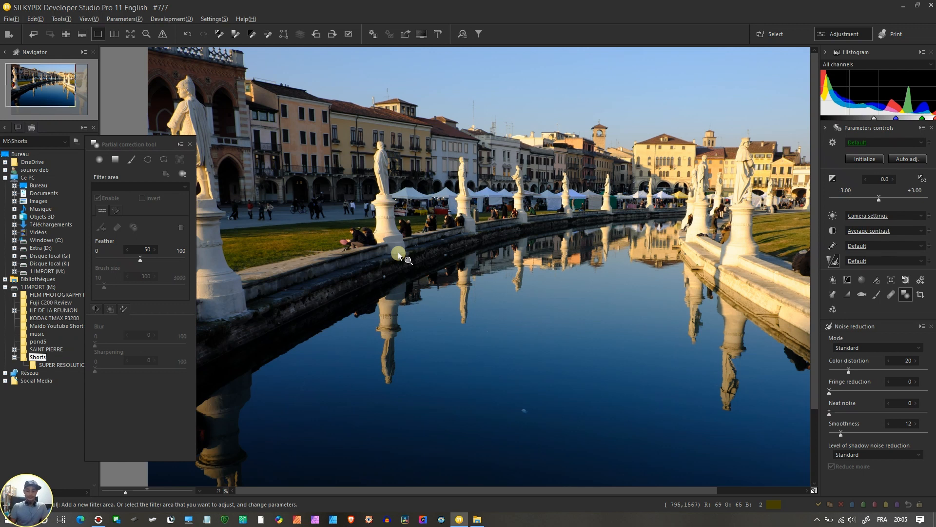
Go back two photos to the one of the brick towers and close the Partial correction tool.
{"action": "key", "text": "Left"}
{"action": "key", "text": "Left"}
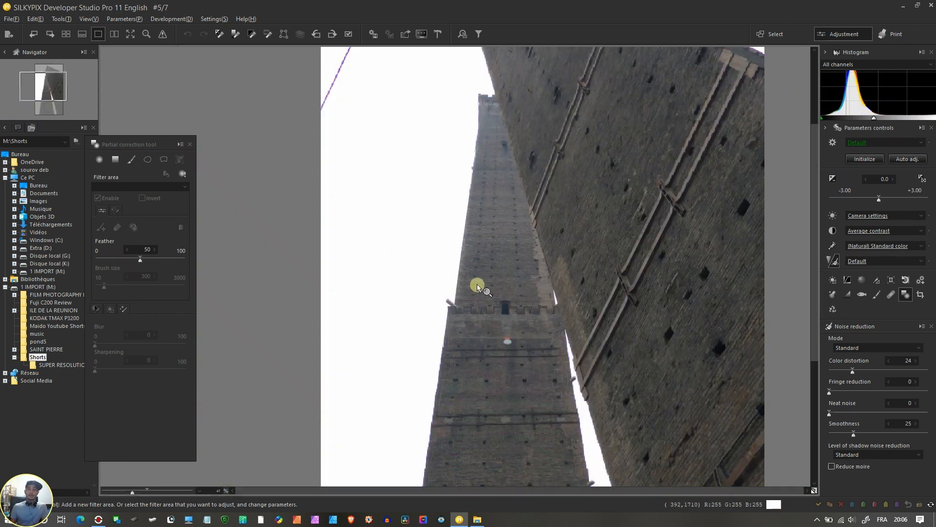
{"action": "left_click", "coordinate": [190, 144]}
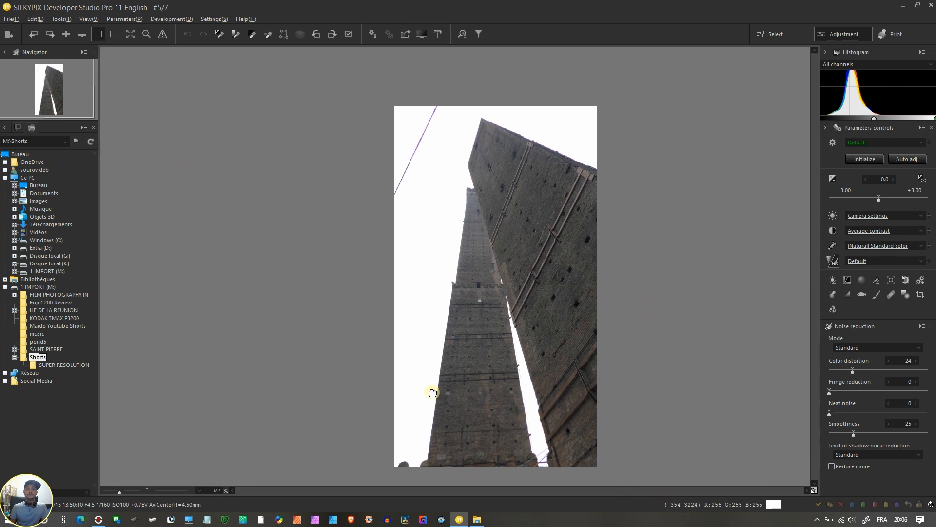
Open the Tone settings for the towers photo and enable showing the tone on the tone curve.
{"action": "left_click_drag", "start_coordinate": [433, 393], "coordinate": [429, 352]}
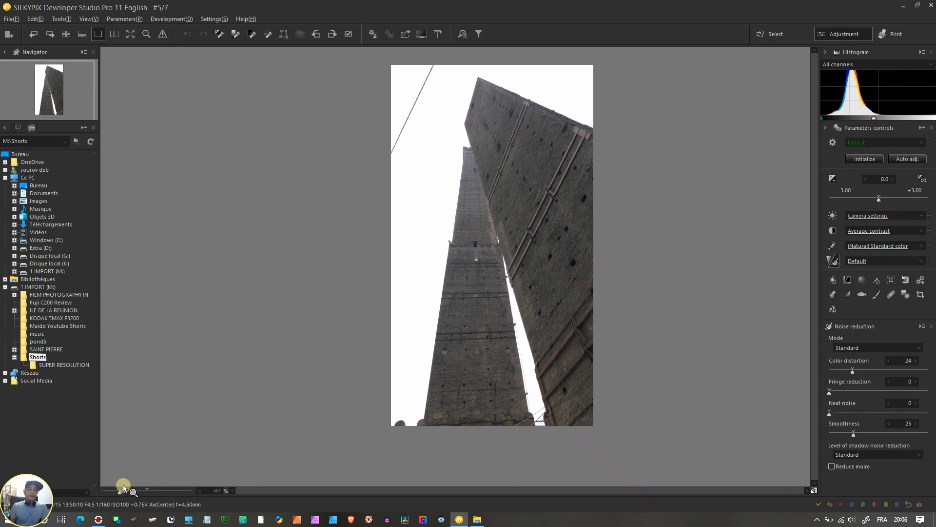
{"action": "left_click_drag", "start_coordinate": [124, 491], "coordinate": [126, 493]}
{"action": "left_click_drag", "start_coordinate": [502, 379], "coordinate": [517, 393]}
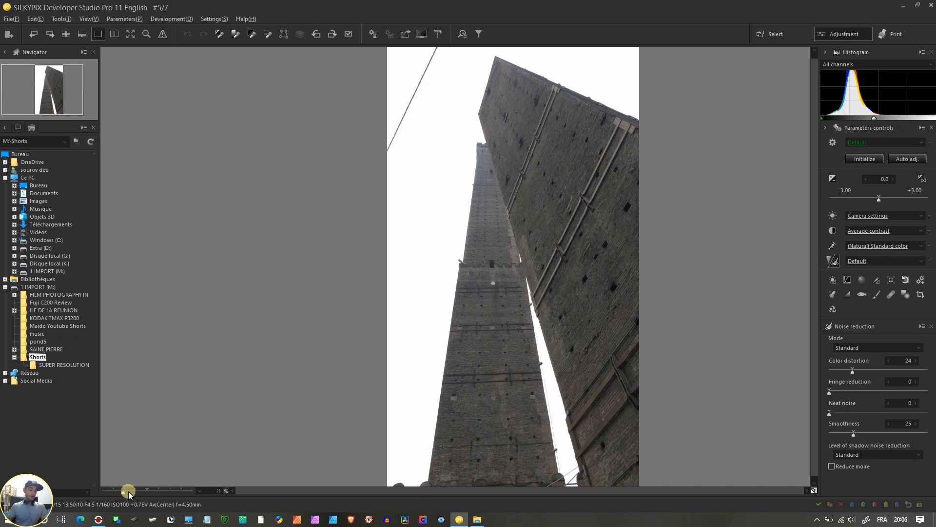
{"action": "left_click", "coordinate": [832, 229]}
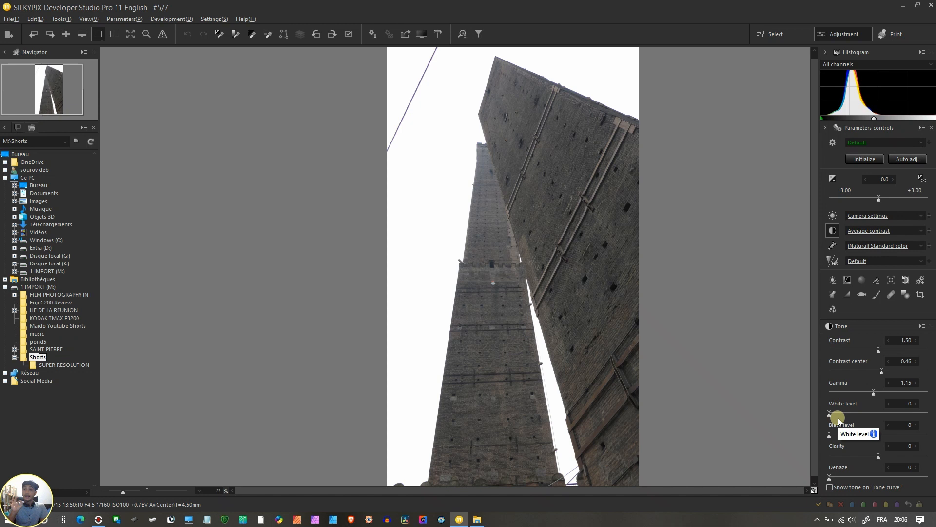
{"action": "left_click", "coordinate": [831, 487]}
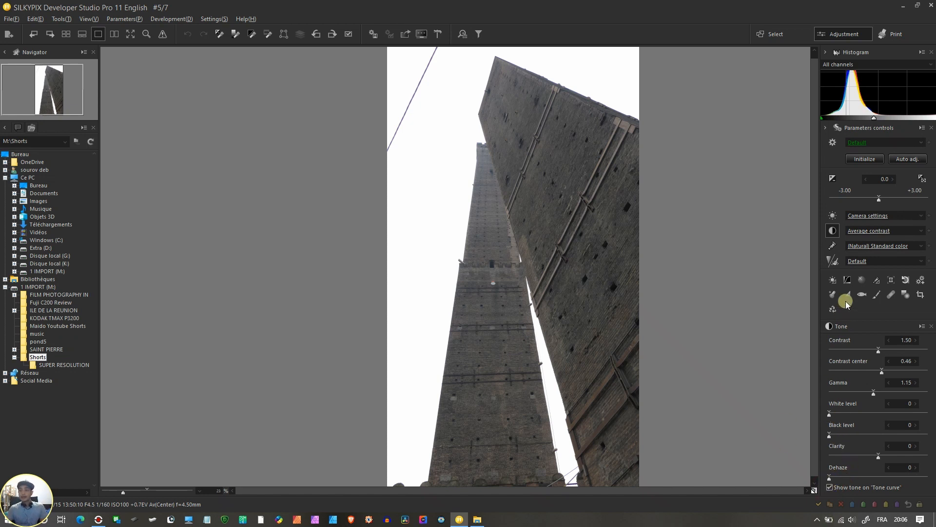
Open the Tone curve tool, place it in the empty area beside the towers photo, and enlarge it.
{"action": "left_click", "coordinate": [848, 280]}
{"action": "left_click_drag", "start_coordinate": [792, 143], "coordinate": [308, 149]}
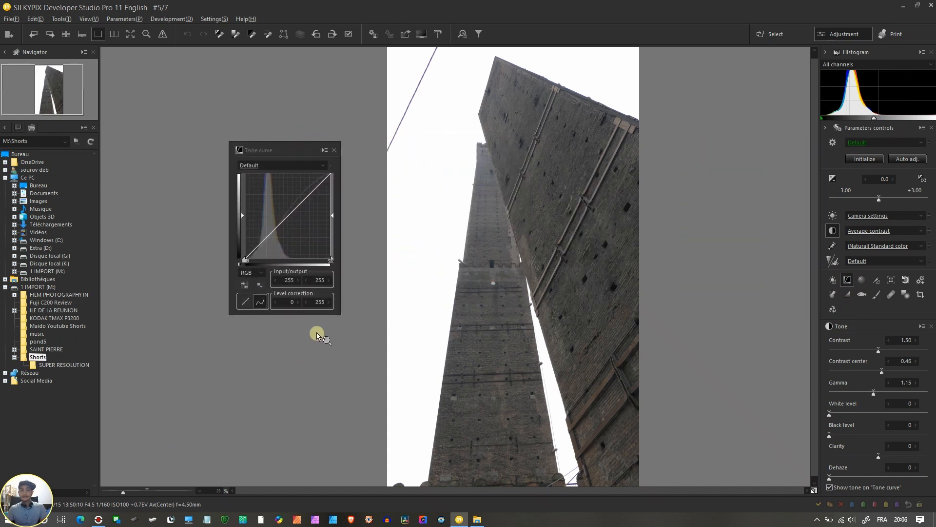
{"action": "left_click_drag", "start_coordinate": [340, 314], "coordinate": [369, 359]}
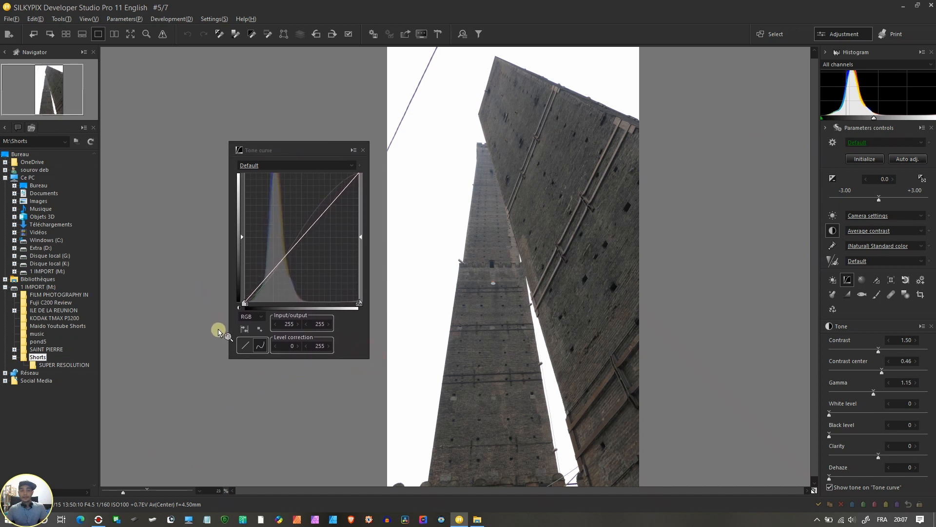
{"action": "left_click_drag", "start_coordinate": [230, 313], "coordinate": [200, 313]}
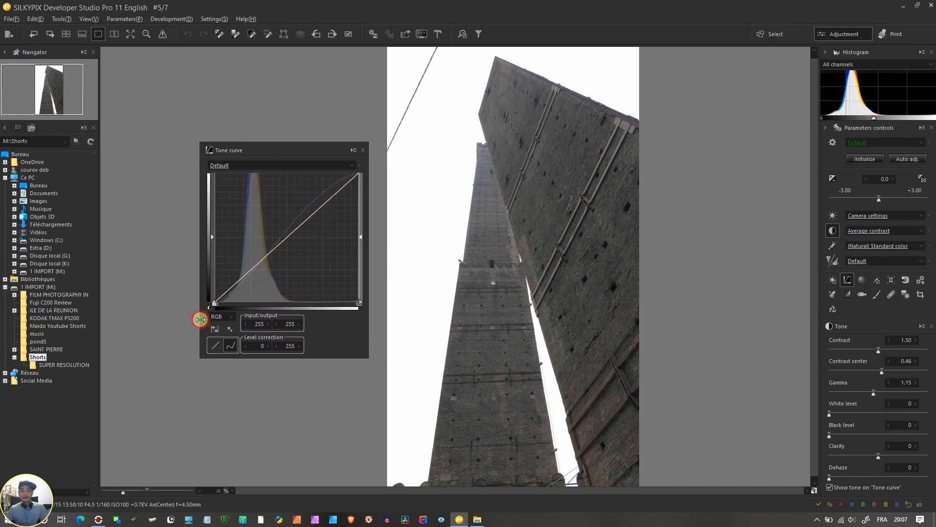
Move the Tone curve window away from the towers photo and try White level at 58 before lowering it to 2.
{"action": "left_click_drag", "start_coordinate": [272, 155], "coordinate": [234, 144]}
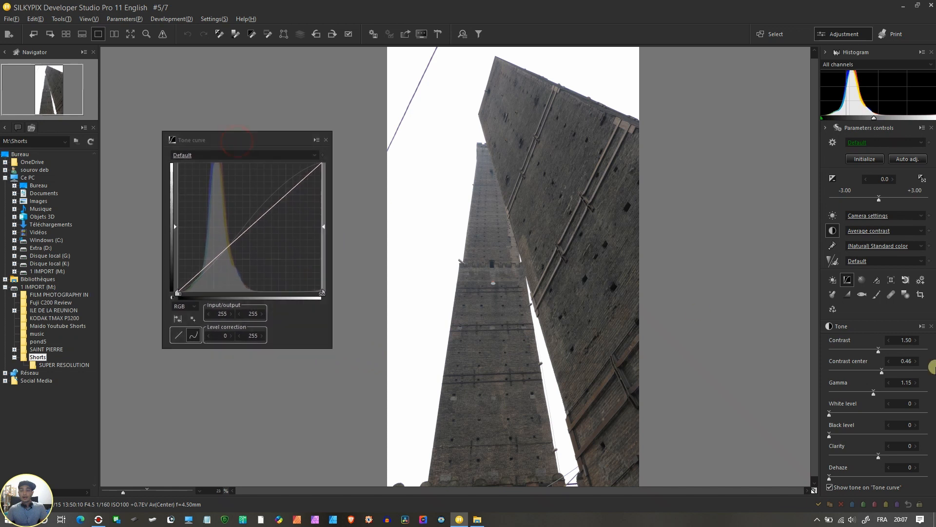
{"action": "left_click_drag", "start_coordinate": [833, 415], "coordinate": [887, 418]}
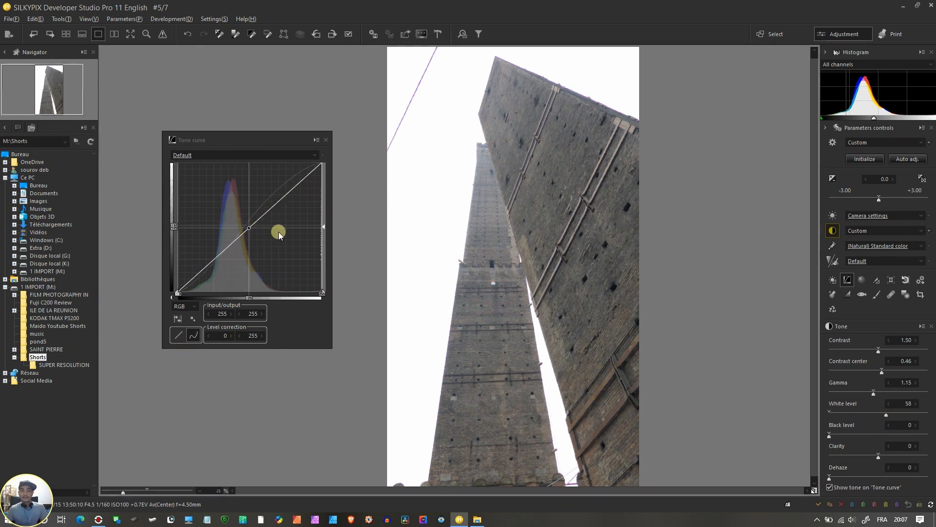
{"action": "left_click_drag", "start_coordinate": [886, 414], "coordinate": [831, 418]}
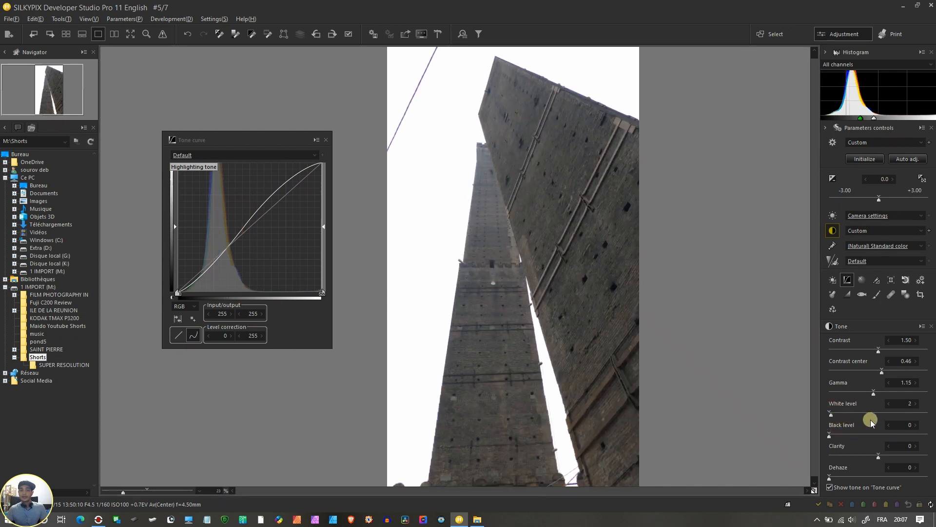
Switch the tone display on the tone curve off and on again to compare the curve.
{"action": "left_click", "coordinate": [830, 488]}
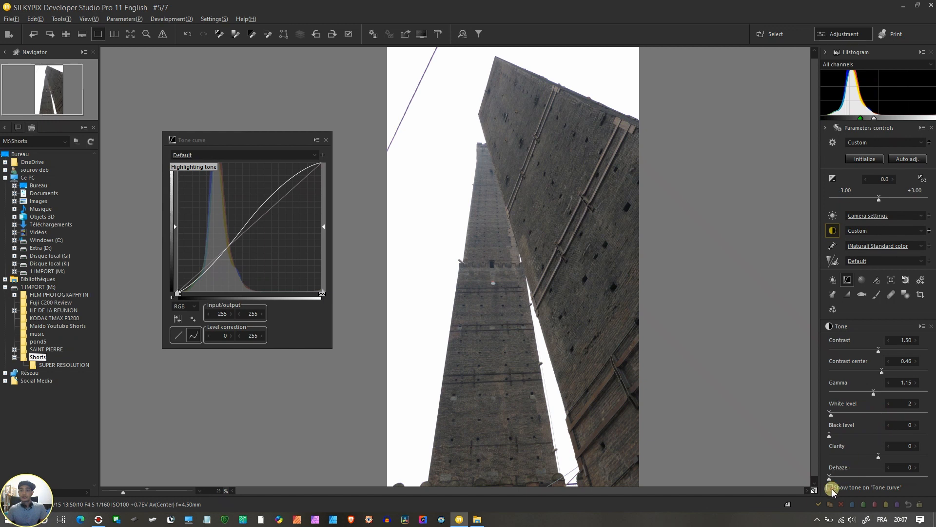
{"action": "left_click", "coordinate": [830, 488]}
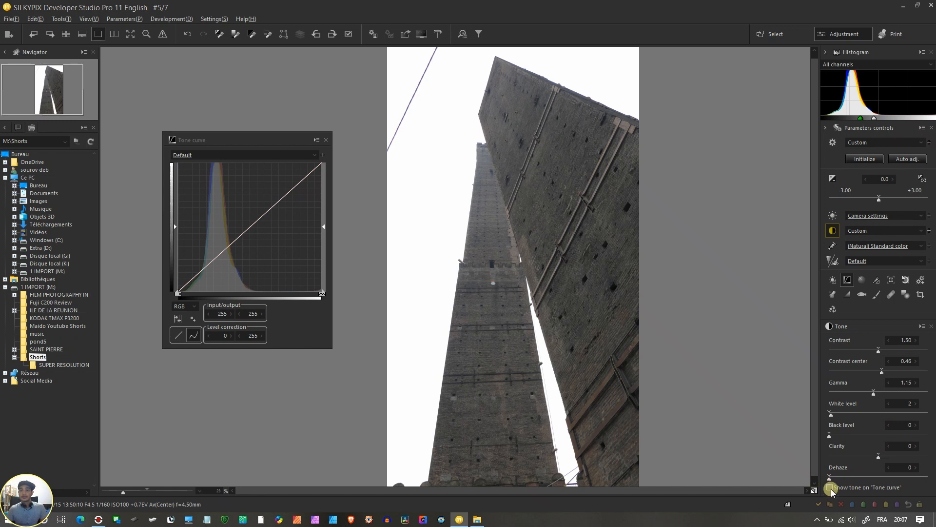
{"action": "left_click", "coordinate": [830, 487]}
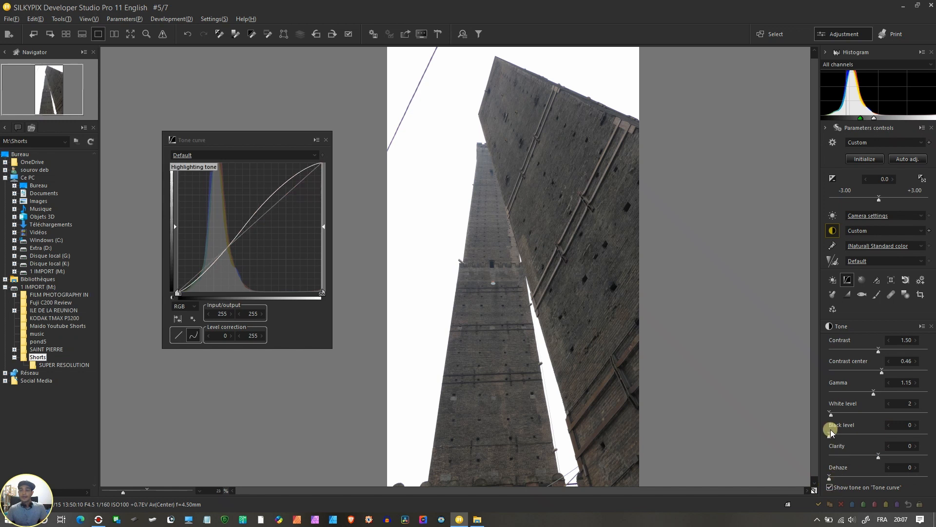
Try White level at 100 and Gamma at 1.70 on the towers photo, bringing Gamma back to 1.15 and White level to 3.
{"action": "left_click_drag", "start_coordinate": [830, 414], "coordinate": [930, 416]}
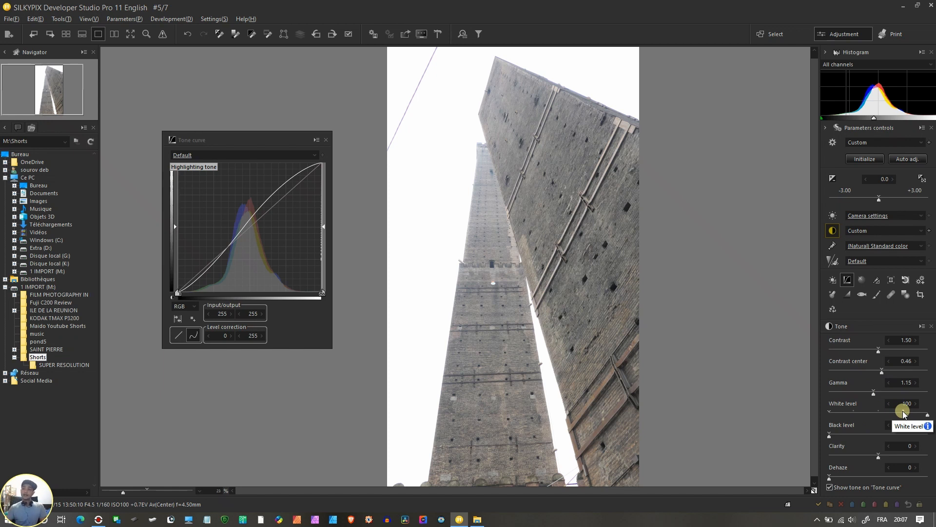
{"action": "left_click_drag", "start_coordinate": [927, 417], "coordinate": [817, 425]}
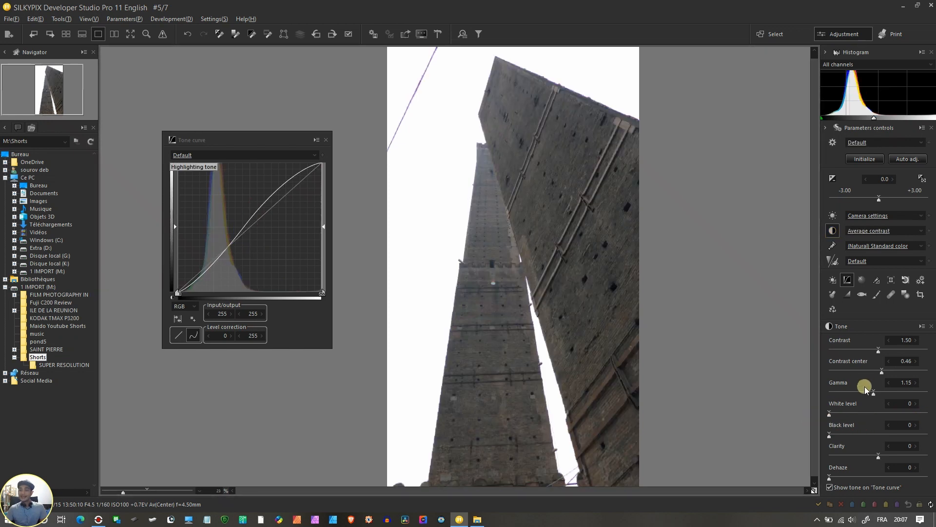
{"action": "left_click_drag", "start_coordinate": [874, 393], "coordinate": [929, 393]}
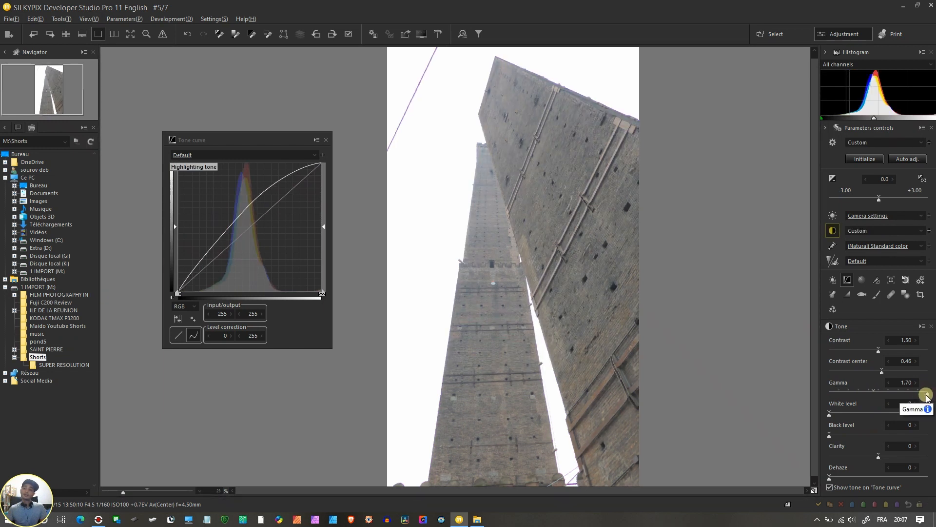
{"action": "mouse_move", "coordinate": [926, 395]}
{"action": "left_mouse_down"}
{"action": "mouse_move", "coordinate": [875, 394]}
{"action": "mouse_move", "coordinate": [869, 413]}
{"action": "mouse_move", "coordinate": [932, 416]}
{"action": "mouse_move", "coordinate": [815, 418]}
{"action": "mouse_move", "coordinate": [932, 417]}
{"action": "mouse_move", "coordinate": [919, 411]}
{"action": "left_mouse_up"}
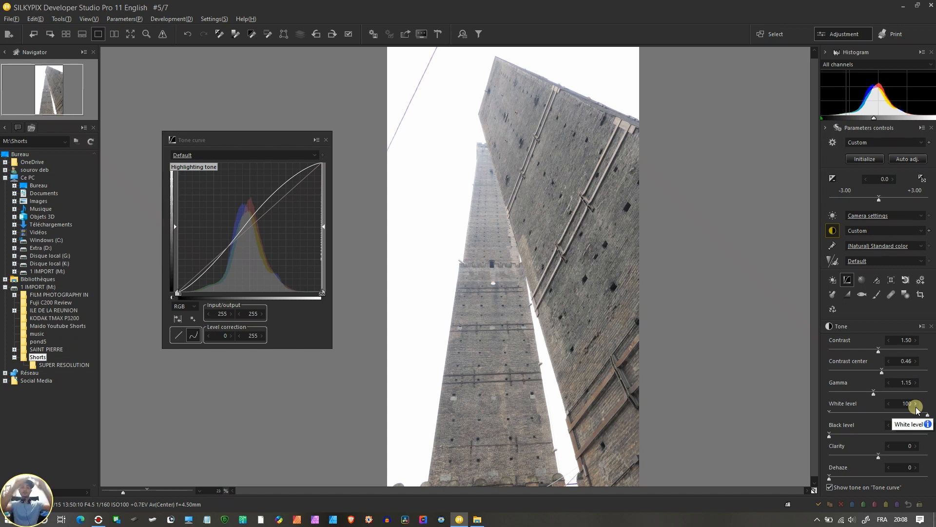
{"action": "left_click_drag", "start_coordinate": [917, 410], "coordinate": [832, 415]}
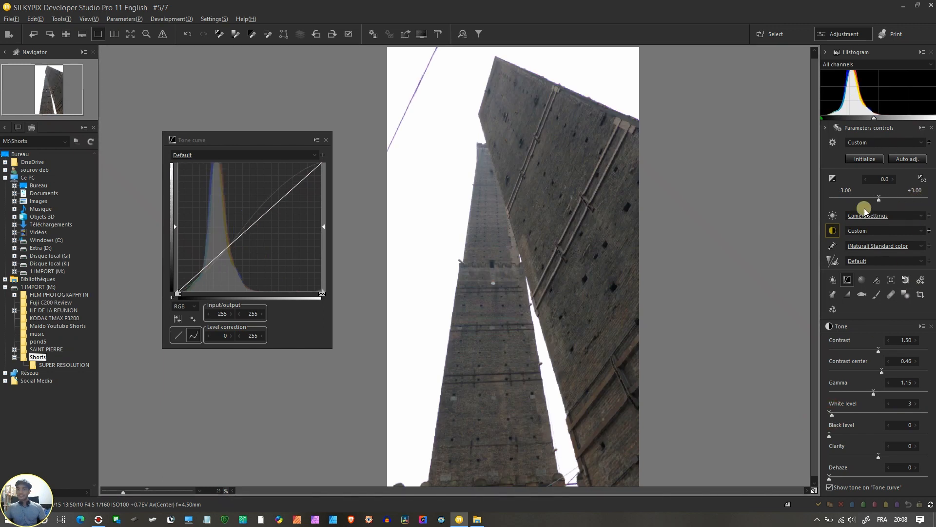
Try an exposure bias of +3.00 on the towers photo and return it to 0.0.
{"action": "left_click_drag", "start_coordinate": [879, 197], "coordinate": [933, 200]}
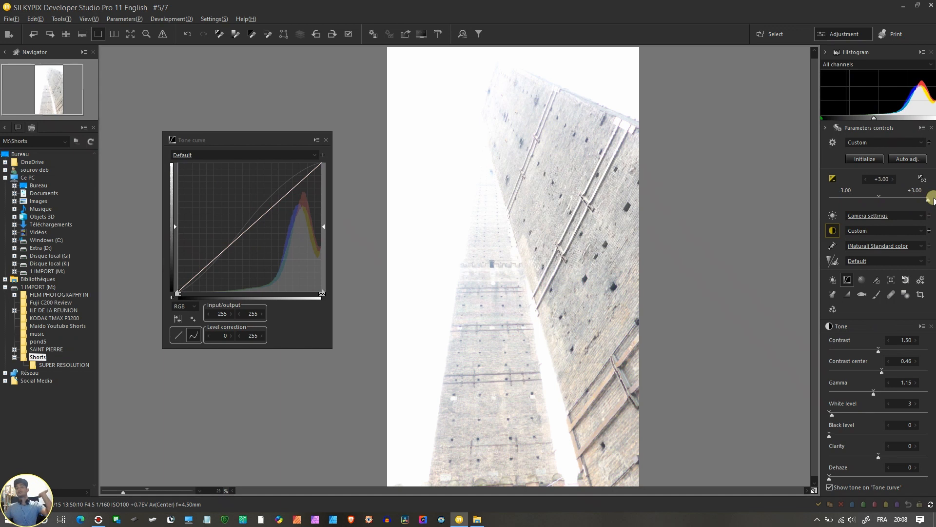
{"action": "left_click_drag", "start_coordinate": [930, 205], "coordinate": [880, 200]}
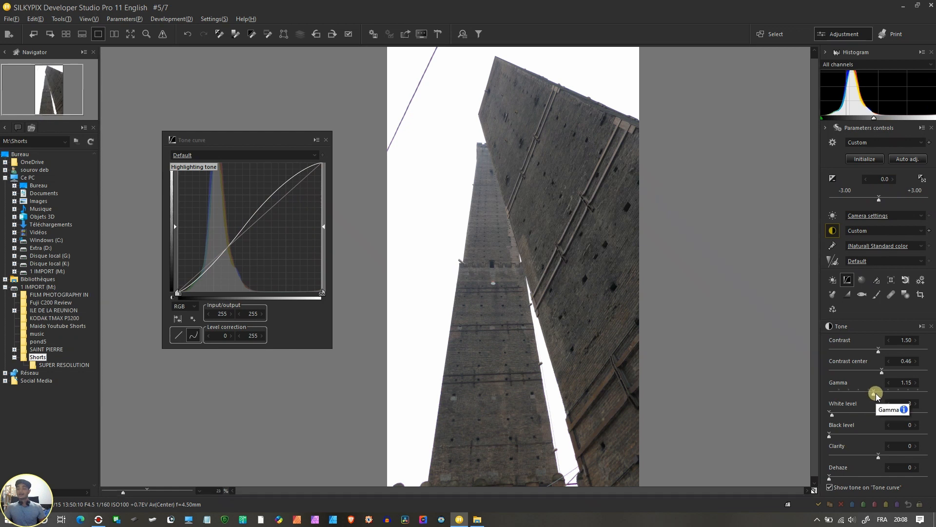
Compare Gamma at 1.70 with White level at 100 on the towers photo, restoring Gamma to 1.15 and White level to 0.
{"action": "left_click_drag", "start_coordinate": [875, 393], "coordinate": [932, 394]}
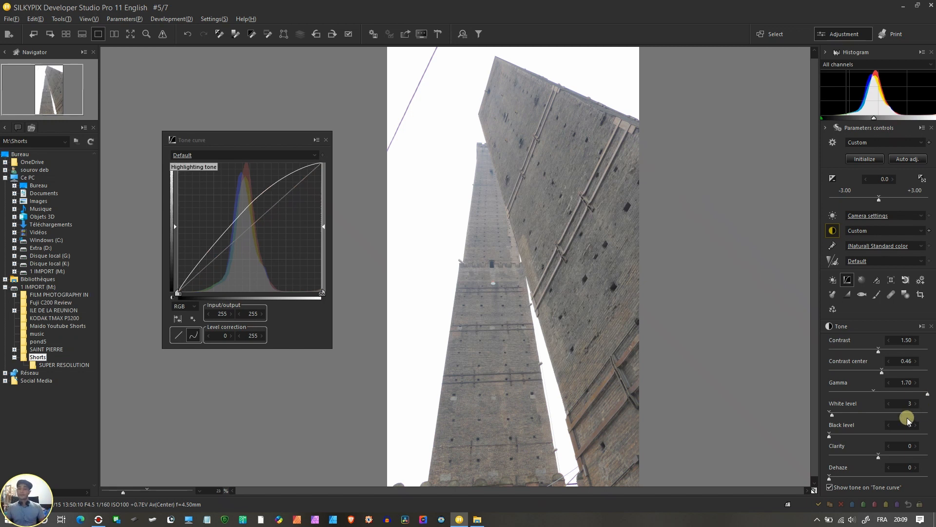
{"action": "left_click", "coordinate": [872, 393]}
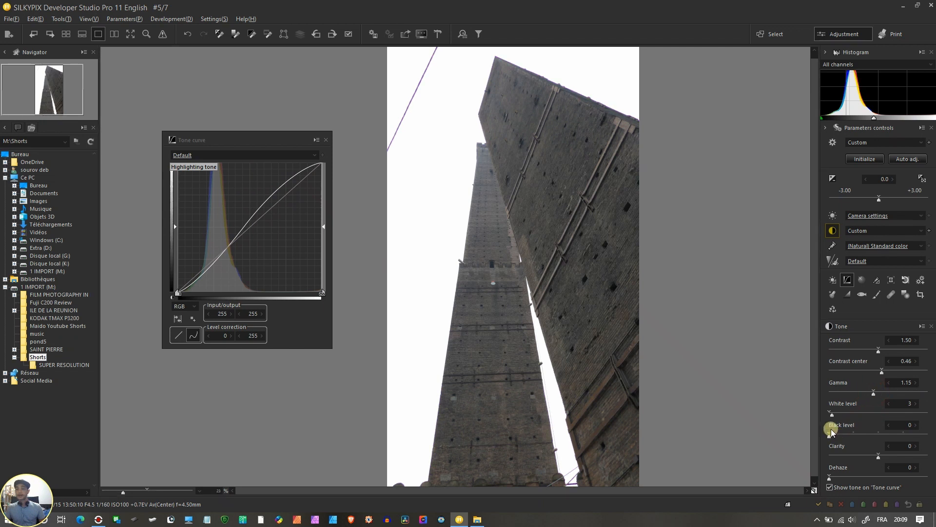
{"action": "left_click_drag", "start_coordinate": [830, 414], "coordinate": [930, 416]}
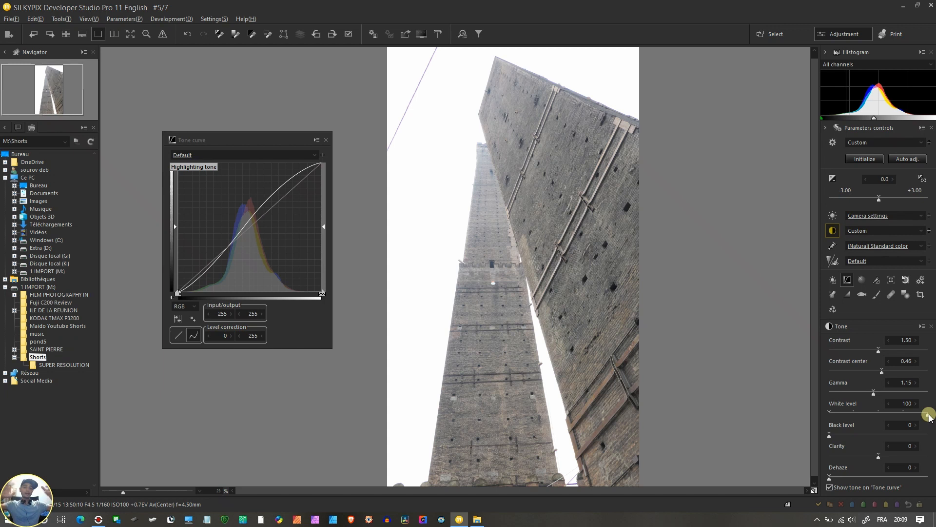
{"action": "left_click_drag", "start_coordinate": [929, 416], "coordinate": [829, 414]}
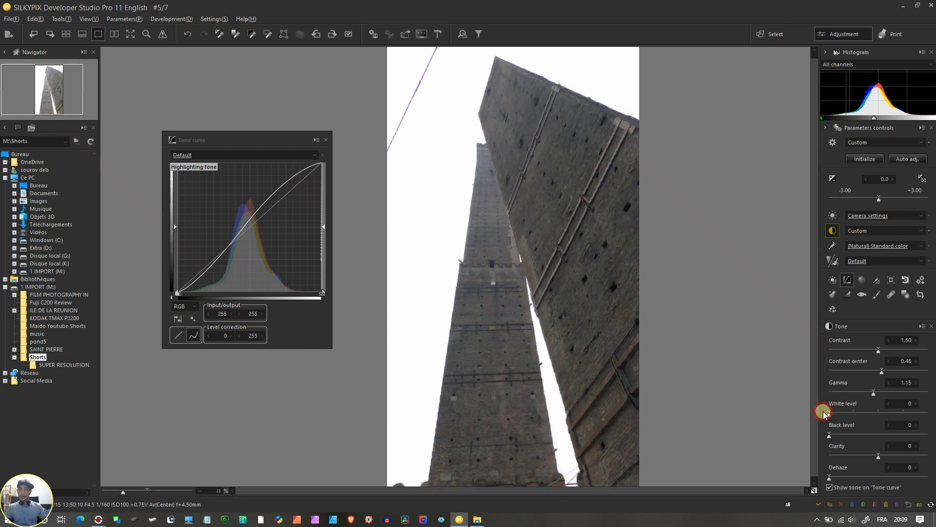
Open the Retouch brush tool for the towers photo and set up a new brush with size 97 and feather 55.
{"action": "left_click_drag", "start_coordinate": [458, 245], "coordinate": [457, 305]}
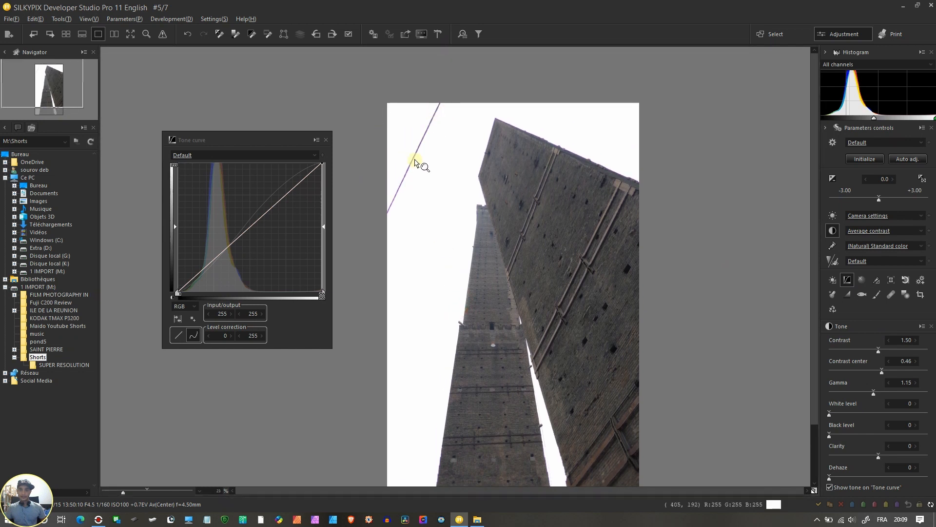
{"action": "left_click", "coordinate": [892, 295]}
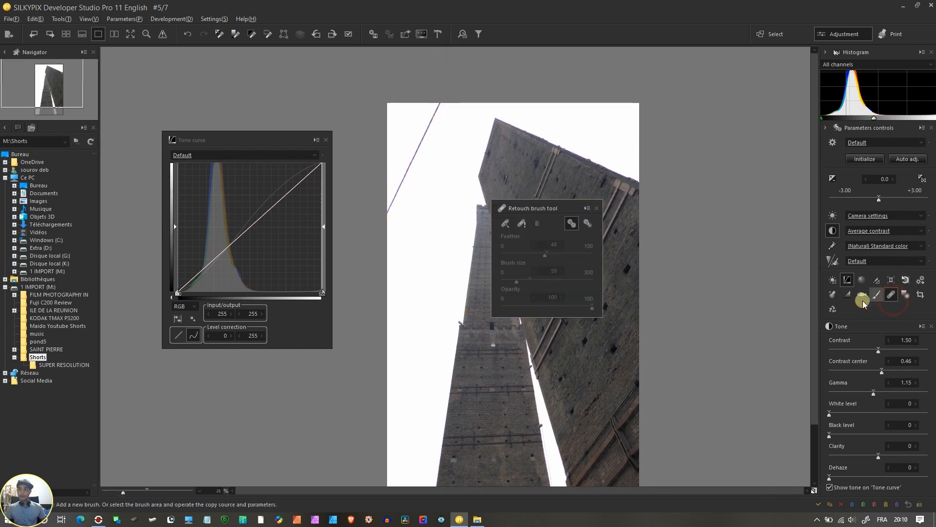
{"action": "left_click", "coordinate": [524, 226]}
{"action": "left_click", "coordinate": [505, 224]}
{"action": "left_click", "coordinate": [520, 224]}
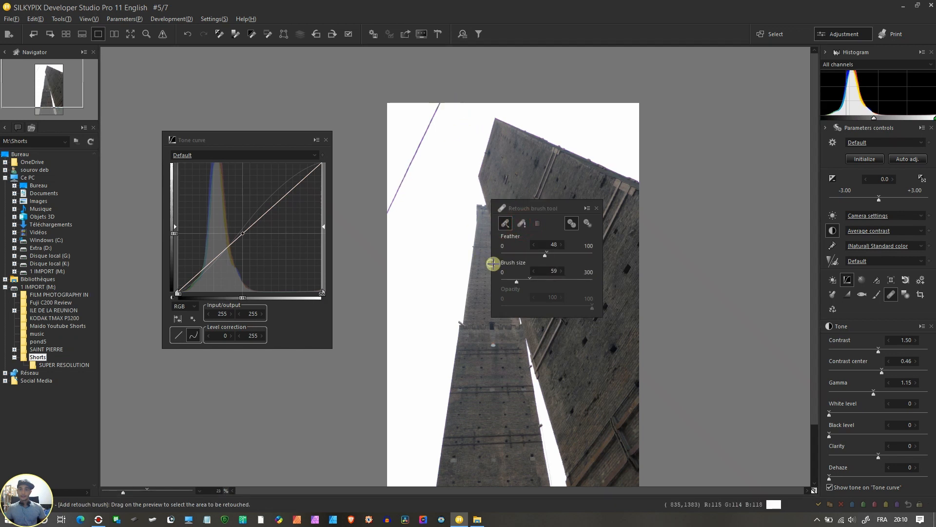
{"action": "left_click", "coordinate": [528, 282]}
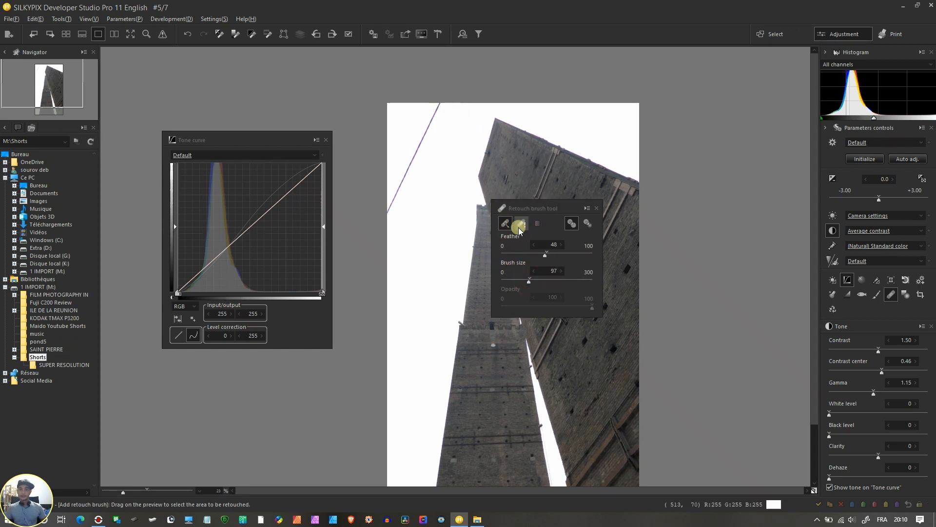
{"action": "left_click_drag", "start_coordinate": [548, 258], "coordinate": [555, 255]}
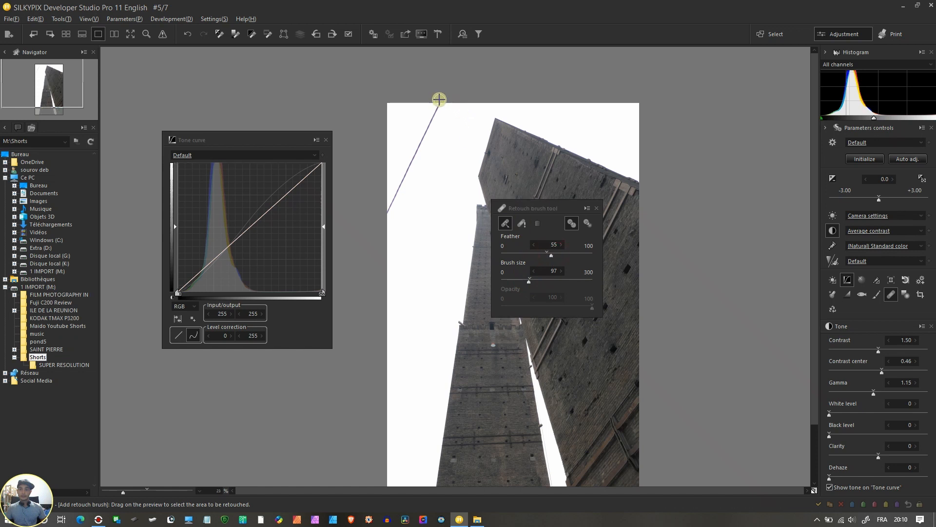
Paint out the cable in the sky beside the towers, using clear sky as the copy source, and close the Retouch brush tool.
{"action": "left_click_drag", "start_coordinate": [440, 103], "coordinate": [381, 218]}
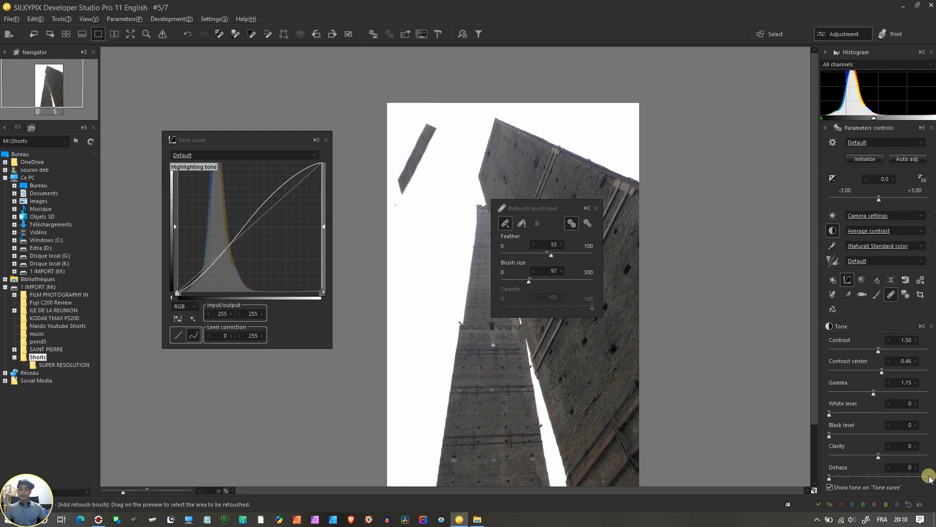
{"action": "mouse_move", "coordinate": [494, 157]}
{"action": "left_mouse_down"}
{"action": "mouse_move", "coordinate": [486, 198]}
{"action": "mouse_move", "coordinate": [422, 267]}
{"action": "left_mouse_up"}
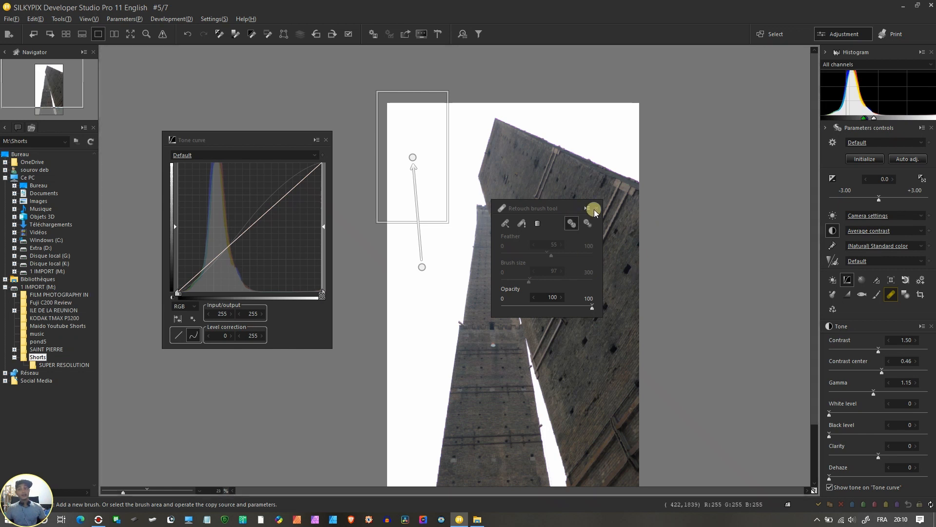
{"action": "left_click", "coordinate": [587, 223]}
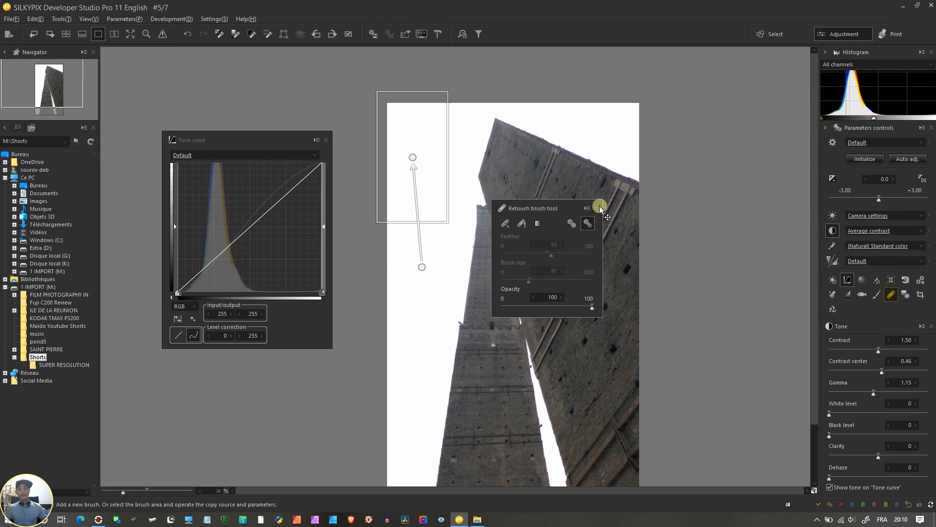
{"action": "left_click", "coordinate": [596, 208]}
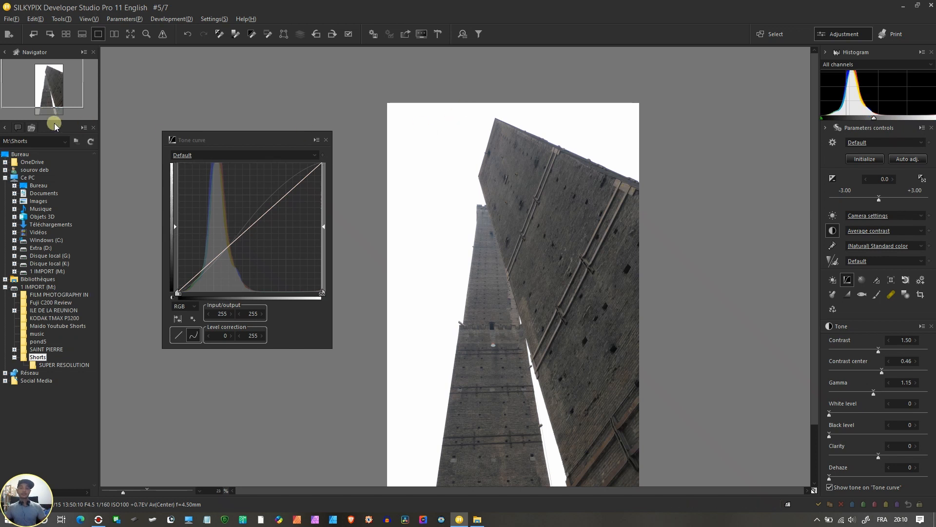
Show the thumbnails with the preview, open the canal photo TRIP2250.RAF, and close the Tone curve window.
{"action": "left_click", "coordinate": [81, 33]}
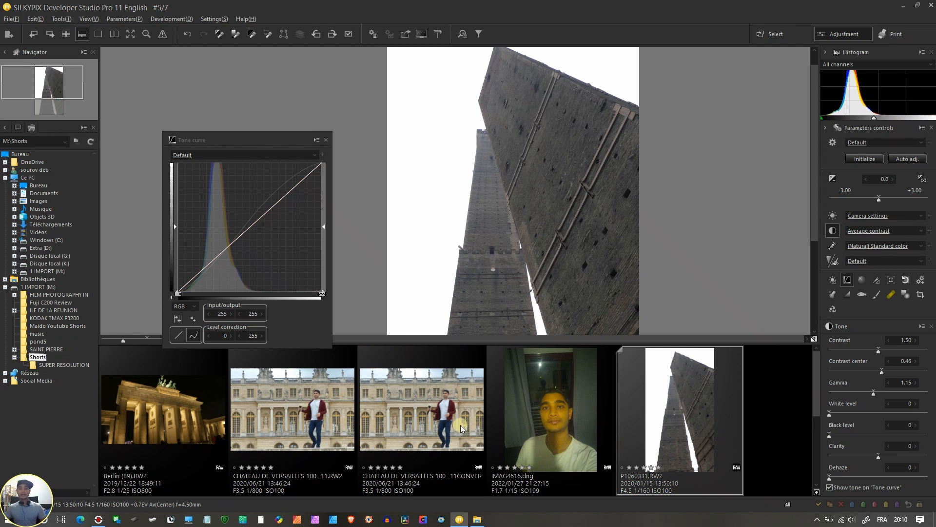
{"action": "scroll", "coordinate": [461, 424], "scroll_direction": "down", "scroll_amount": 1}
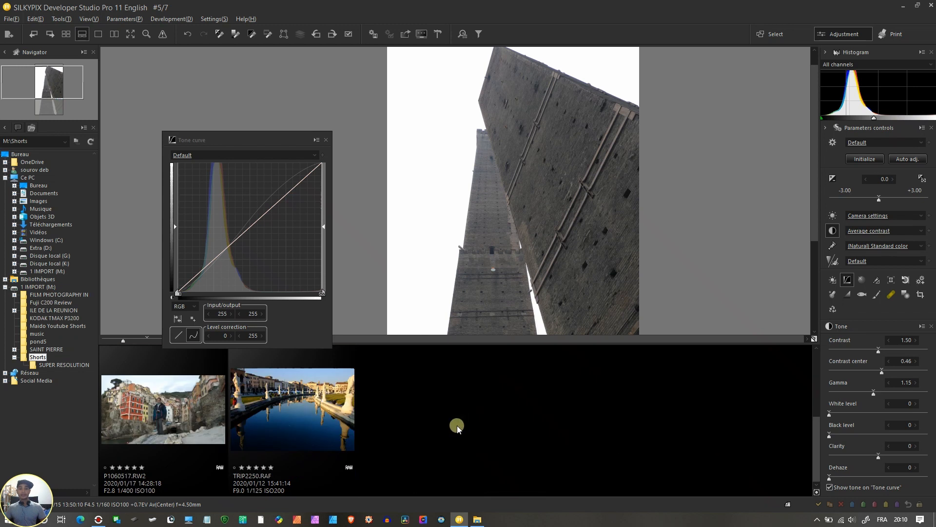
{"action": "left_click", "coordinate": [323, 420]}
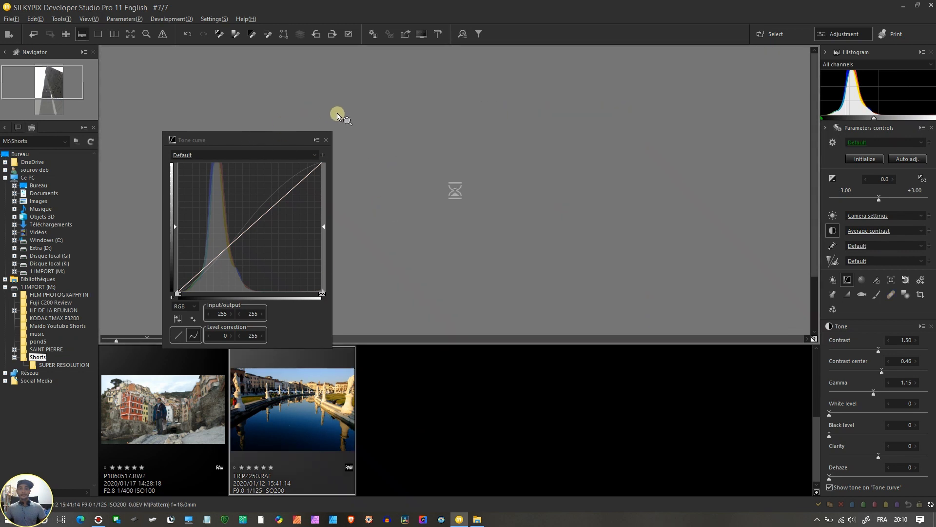
{"action": "left_click", "coordinate": [326, 139]}
Display the canal photo alone in the preview area, sized so the whole picture fits.
{"action": "left_click", "coordinate": [446, 203]}
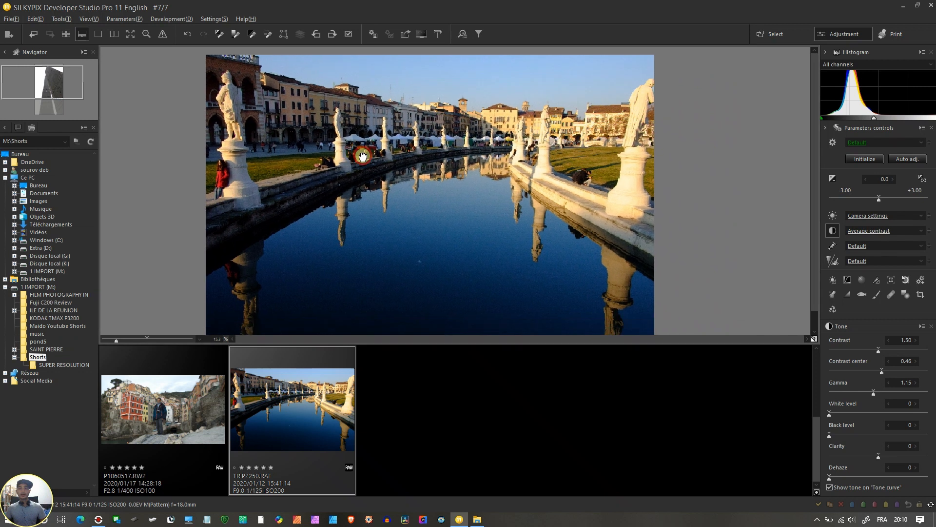
{"action": "left_click", "coordinate": [125, 338]}
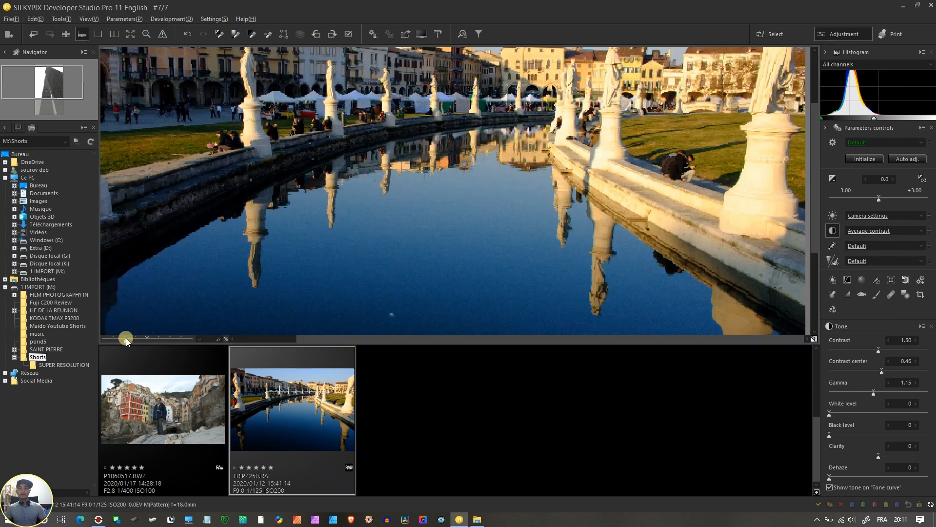
{"action": "left_click", "coordinate": [120, 338]}
{"action": "left_click", "coordinate": [62, 35]}
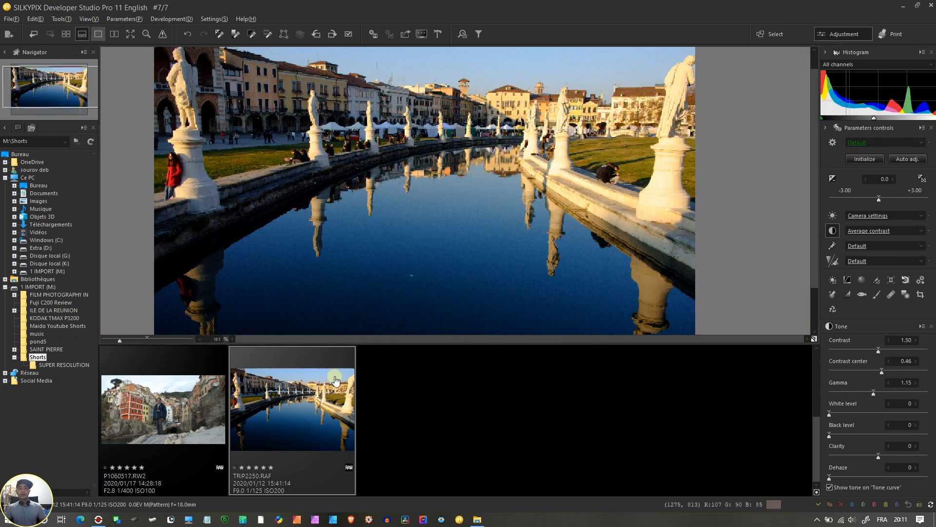
{"action": "left_click", "coordinate": [98, 34]}
{"action": "left_click_drag", "start_coordinate": [120, 490], "coordinate": [121, 488]}
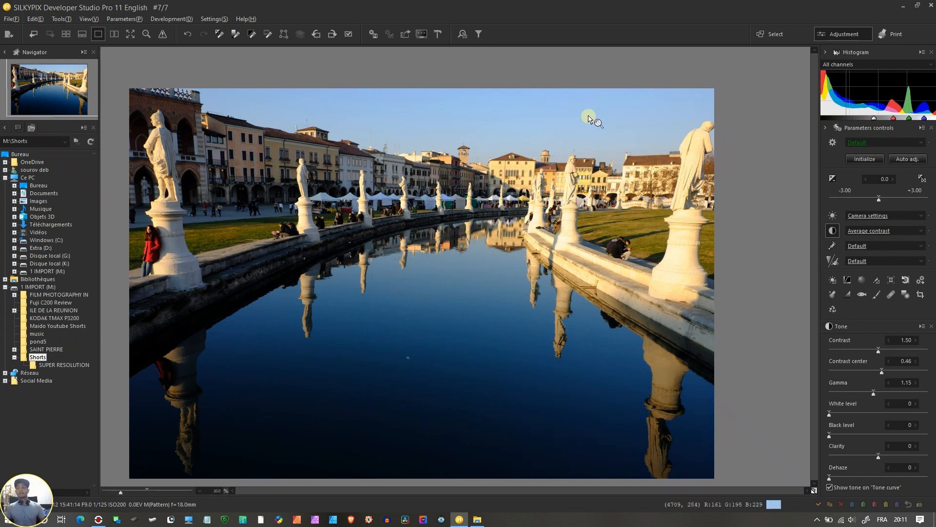
Open the White balance controls for the canal photo and activate the gray color picker and the skin color picker.
{"action": "left_click", "coordinate": [837, 219]}
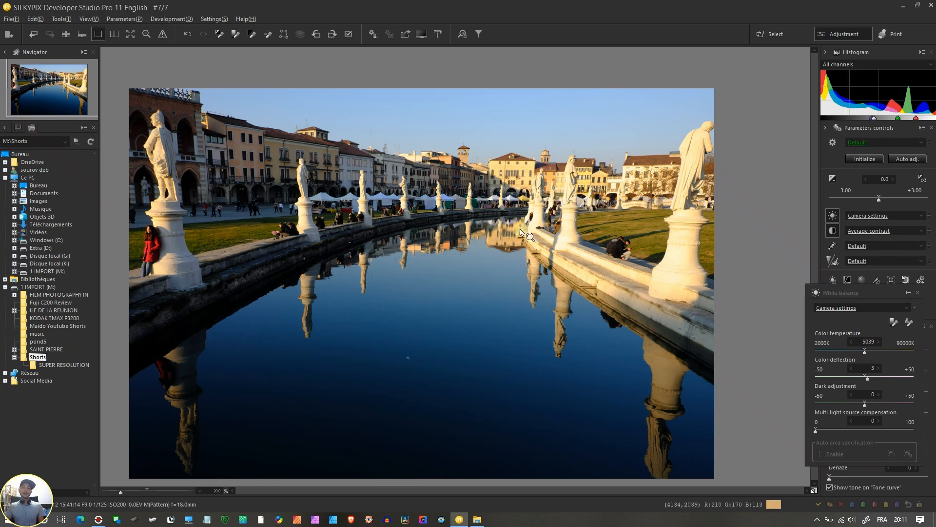
{"action": "left_click", "coordinate": [894, 323]}
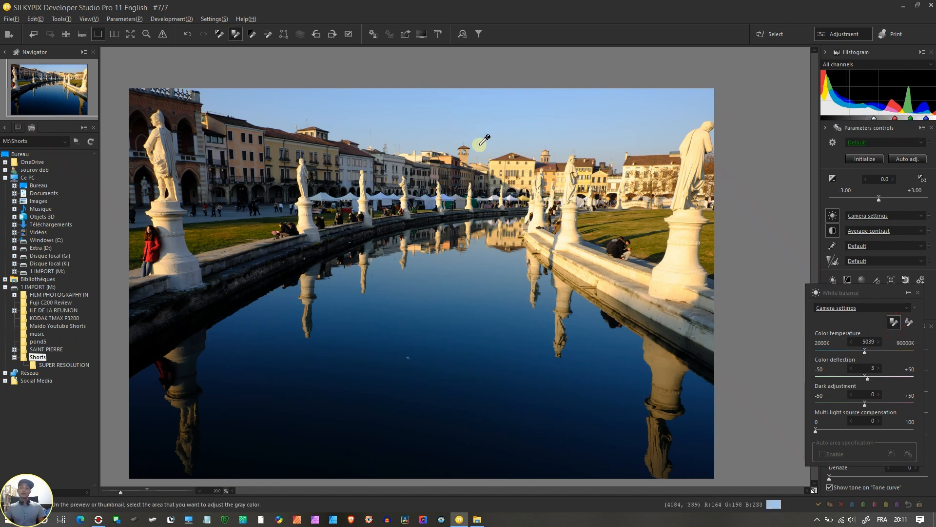
{"action": "left_click", "coordinate": [909, 323]}
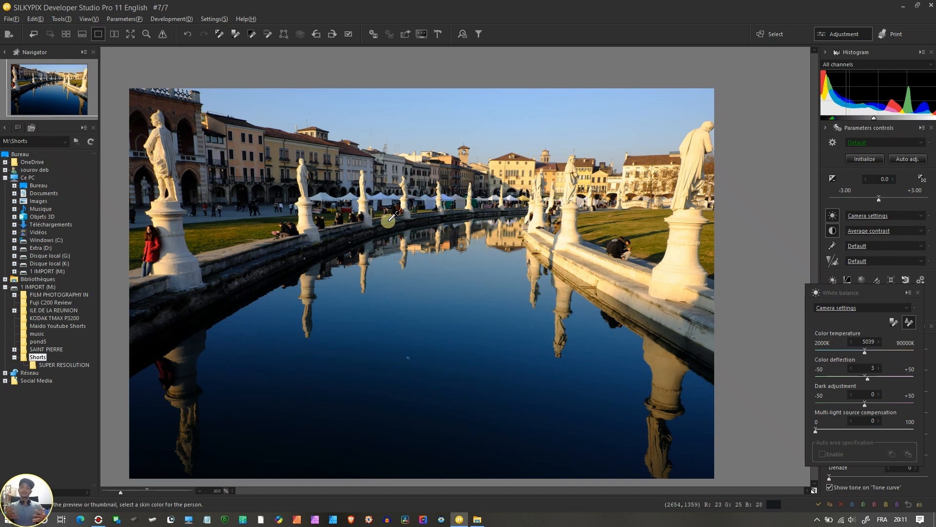
Set the white balance preset to Auto (Absolute) and enable the auto area specification.
{"action": "left_click", "coordinate": [842, 310]}
{"action": "left_click", "coordinate": [844, 309]}
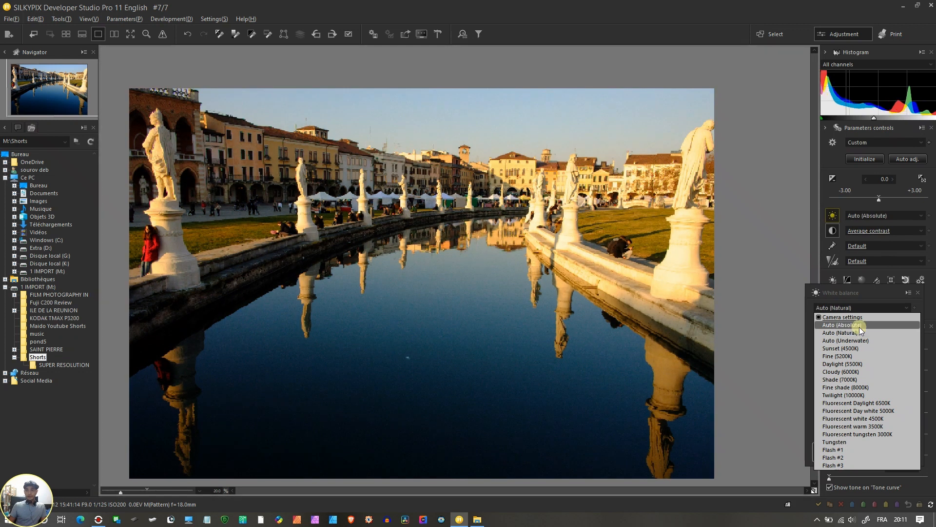
{"action": "left_click", "coordinate": [859, 325]}
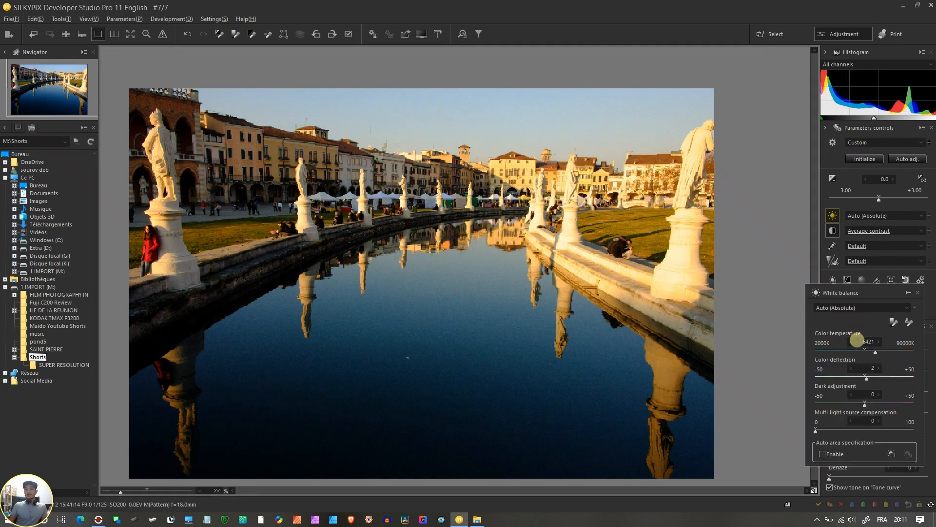
{"action": "left_click", "coordinate": [823, 454]}
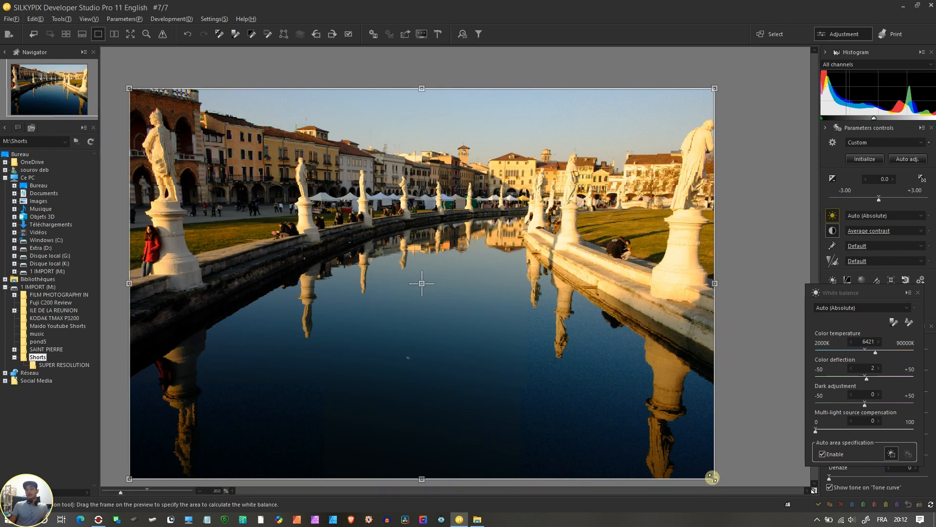
Shrink the white balance area frame to a small square and move it over the stone wall on the canal's right bank.
{"action": "left_click_drag", "start_coordinate": [713, 477], "coordinate": [220, 182]}
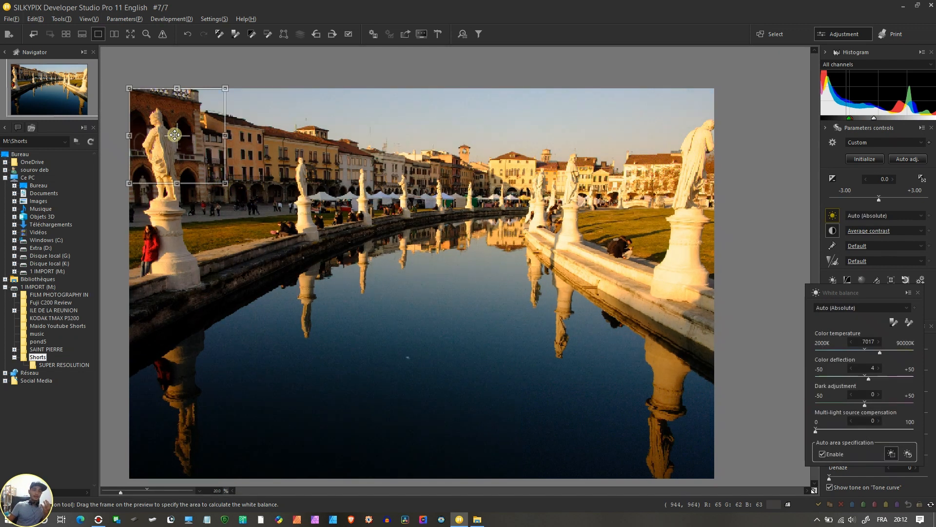
{"action": "left_click_drag", "start_coordinate": [187, 137], "coordinate": [491, 258]}
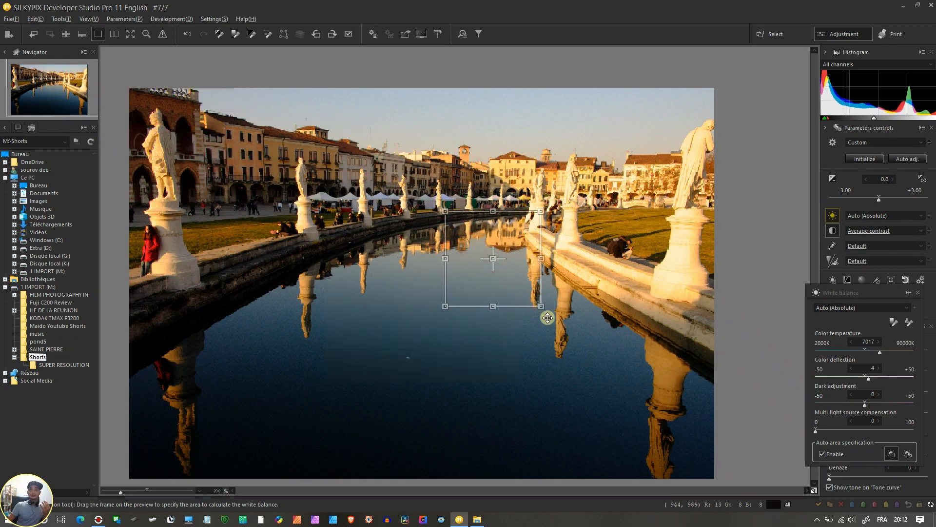
{"action": "left_click_drag", "start_coordinate": [543, 306], "coordinate": [465, 237]}
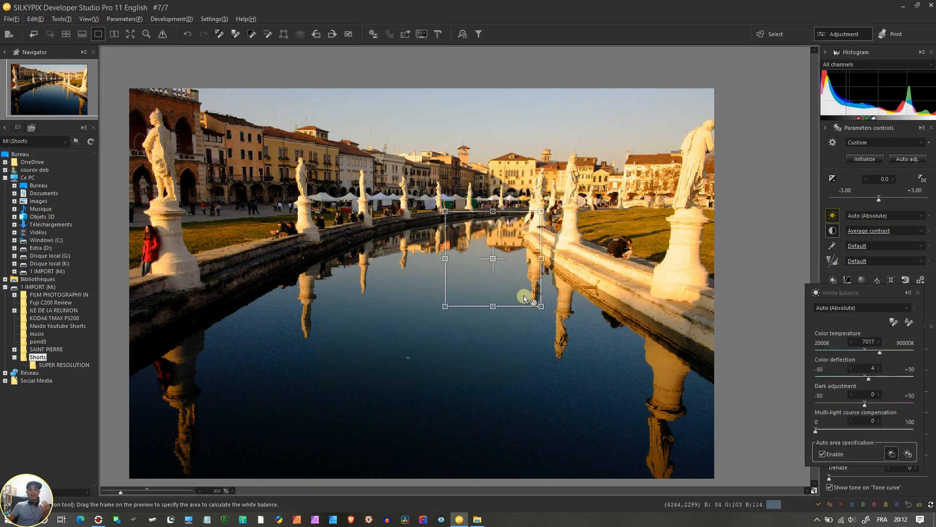
{"action": "left_click_drag", "start_coordinate": [541, 306], "coordinate": [550, 227]}
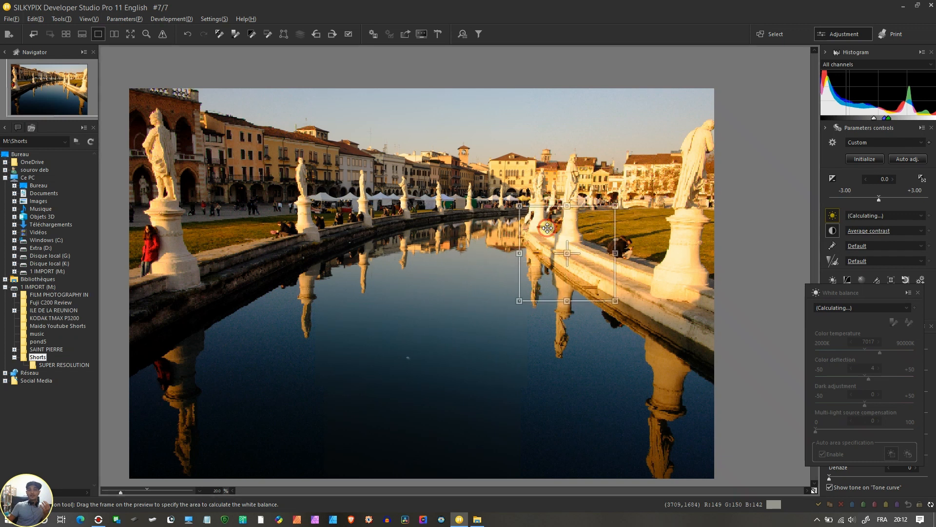
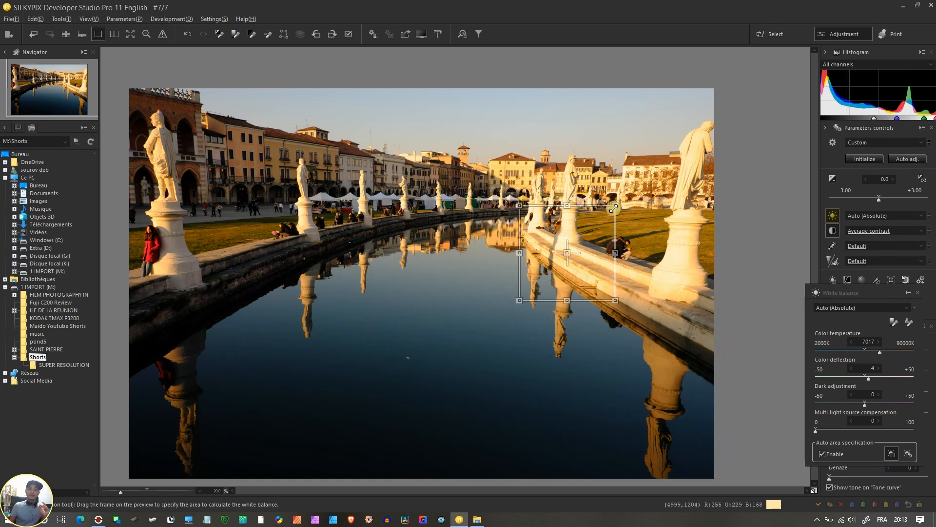
Shrink the area frame further, try it on the dark water, and place it over the statue pedestal on the right bank.
{"action": "left_click_drag", "start_coordinate": [614, 207], "coordinate": [584, 241]}
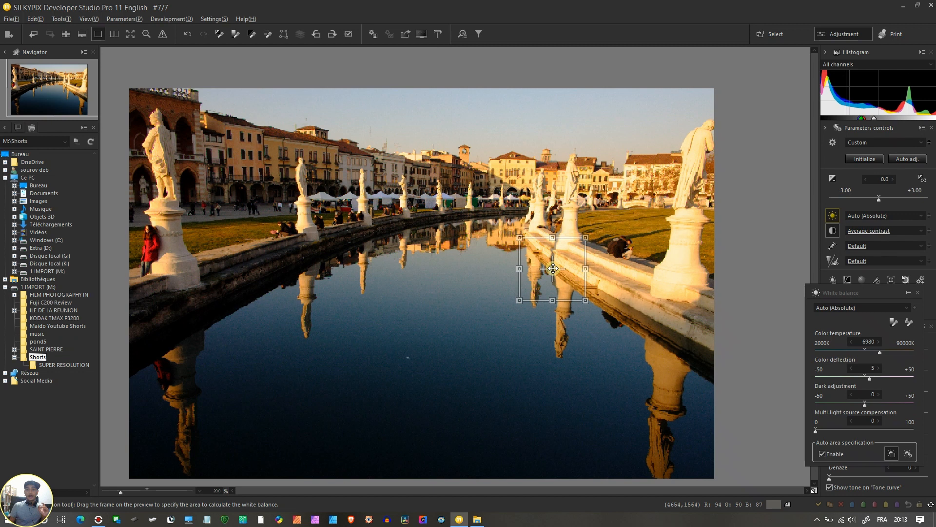
{"action": "mouse_move", "coordinate": [553, 269]}
{"action": "left_mouse_down"}
{"action": "mouse_move", "coordinate": [548, 283]}
{"action": "mouse_move", "coordinate": [270, 407]}
{"action": "mouse_move", "coordinate": [249, 427]}
{"action": "left_mouse_up"}
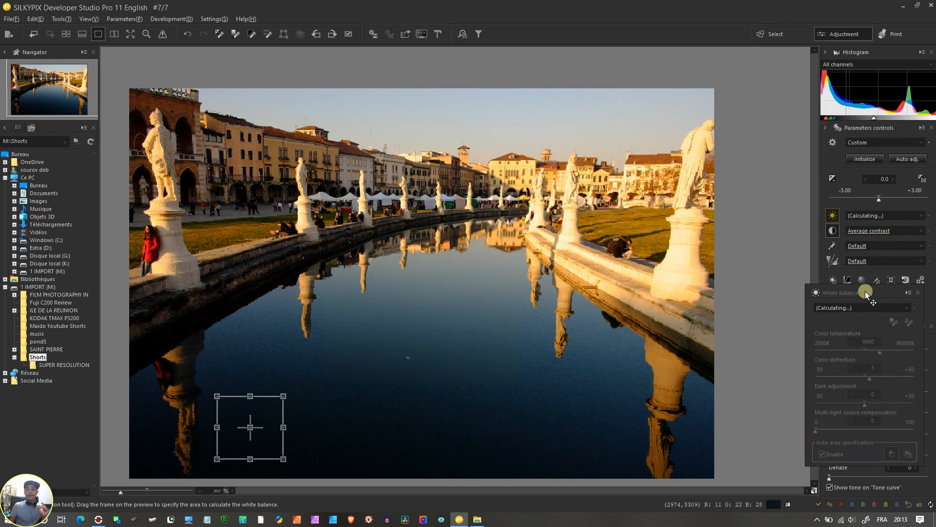
{"action": "left_click_drag", "start_coordinate": [865, 293], "coordinate": [706, 292]}
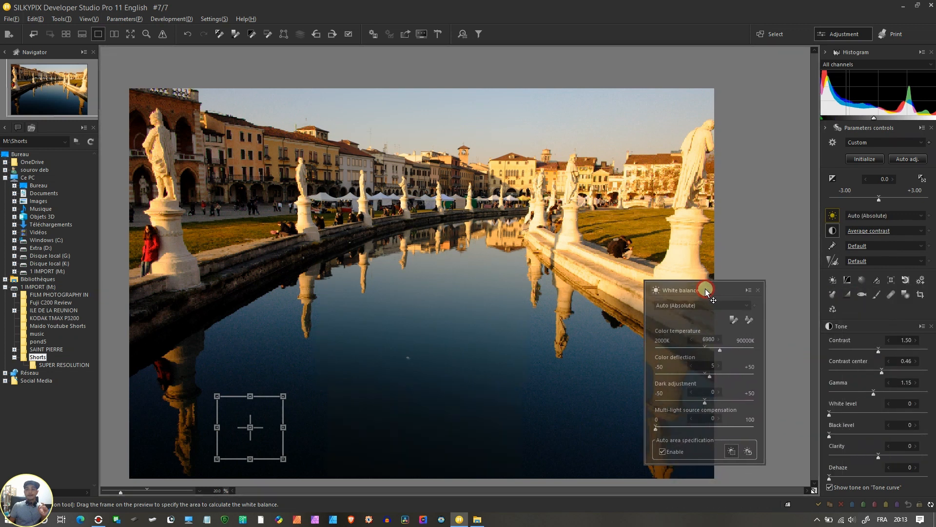
{"action": "left_click_drag", "start_coordinate": [247, 428], "coordinate": [261, 442]}
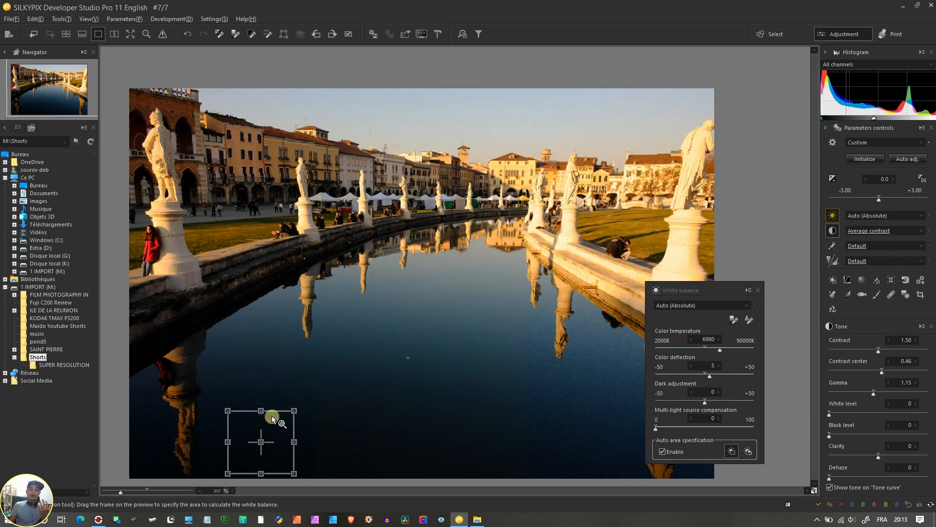
{"action": "left_click_drag", "start_coordinate": [293, 413], "coordinate": [264, 437]}
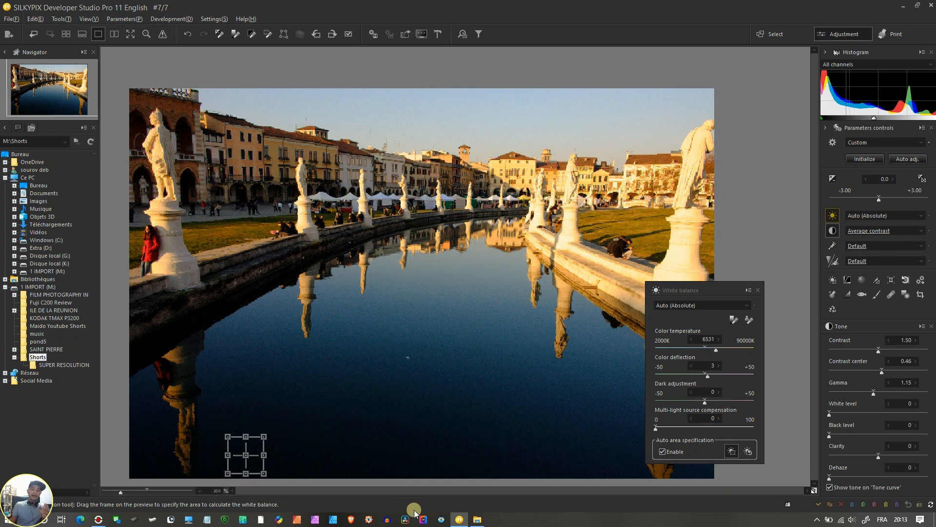
{"action": "left_click_drag", "start_coordinate": [245, 455], "coordinate": [568, 243]}
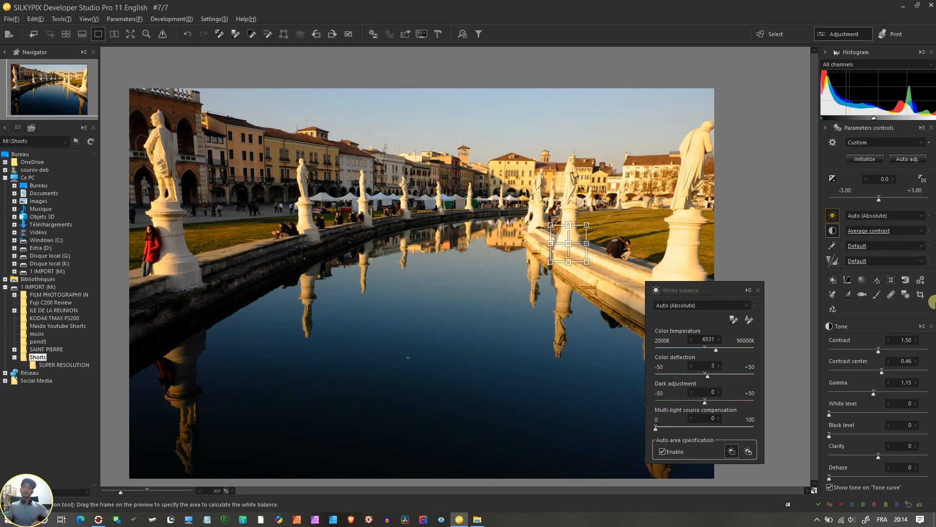
Try the gray and skin color pickers and set the color temperature to 6350.
{"action": "left_click", "coordinate": [734, 320]}
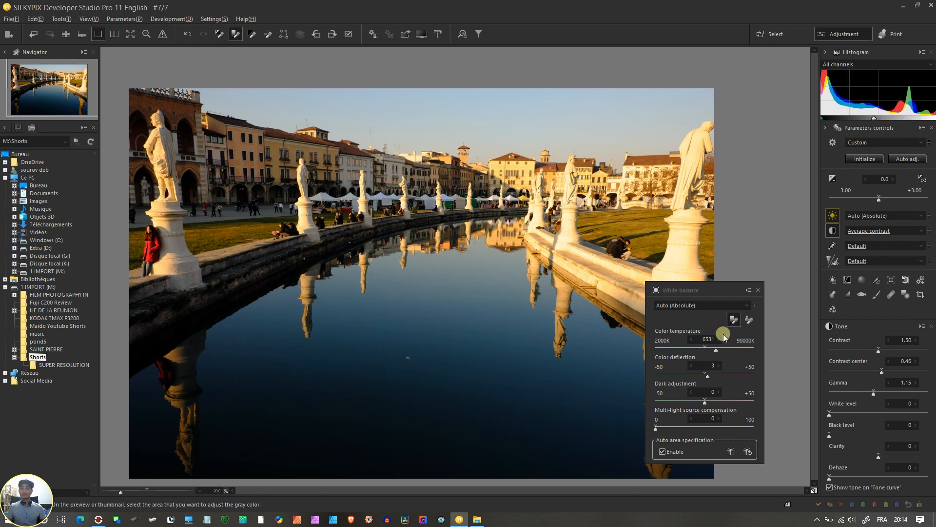
{"action": "left_click", "coordinate": [749, 324]}
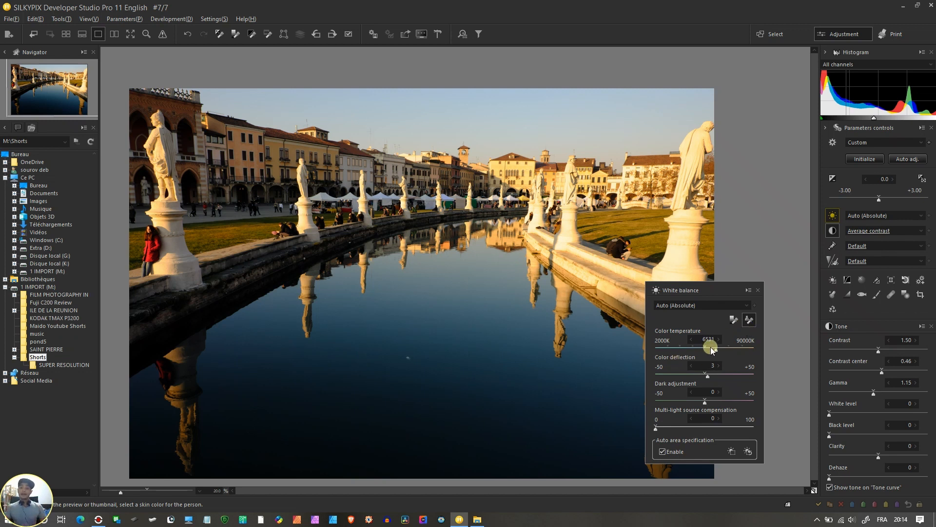
{"action": "mouse_move", "coordinate": [717, 349]}
{"action": "left_mouse_down"}
{"action": "mouse_move", "coordinate": [704, 351]}
{"action": "mouse_move", "coordinate": [722, 351]}
{"action": "left_mouse_up"}
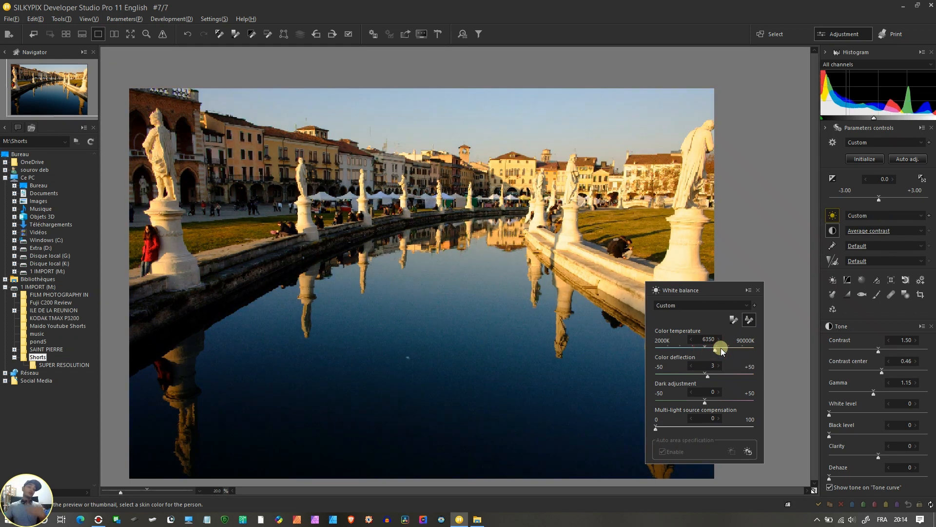
Set the white balance preset to Auto (Natural) and move the area frame into the sky above the buildings.
{"action": "left_click", "coordinate": [679, 304]}
{"action": "left_click", "coordinate": [680, 330]}
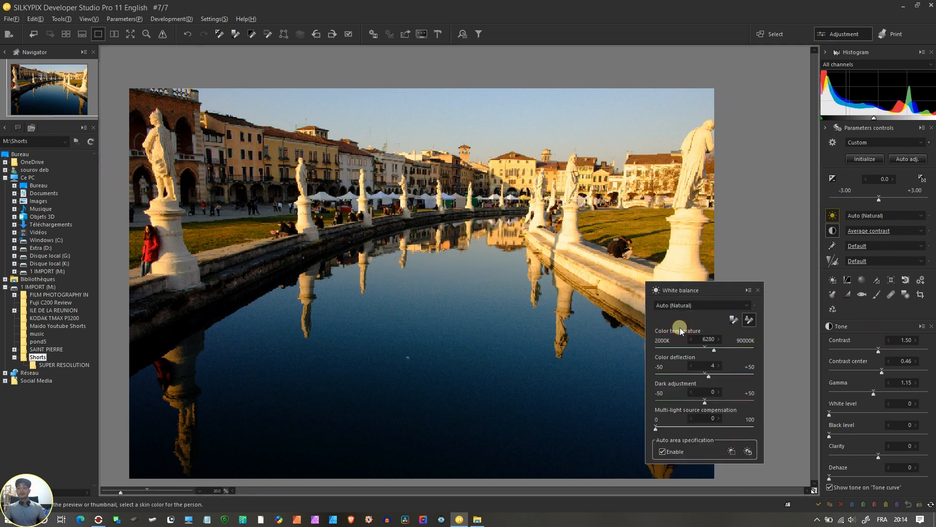
{"action": "left_click", "coordinate": [730, 451]}
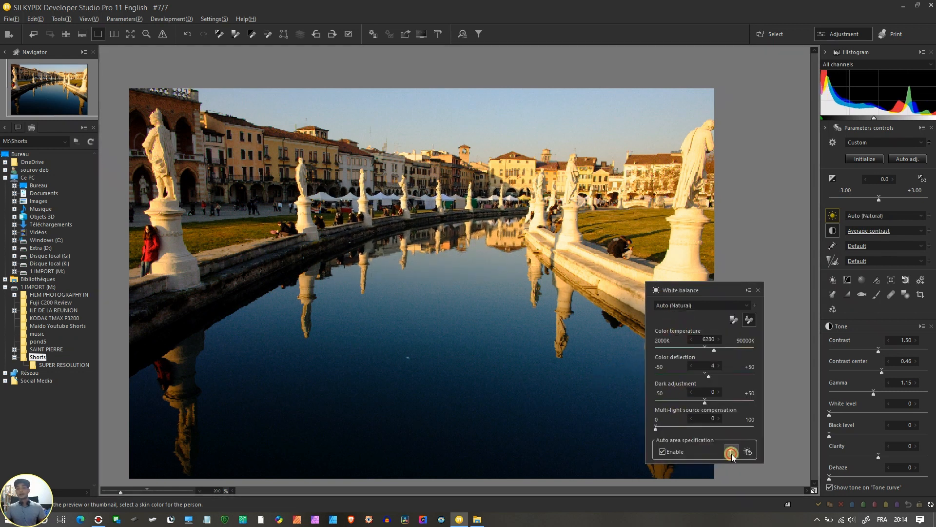
{"action": "left_click_drag", "start_coordinate": [568, 243], "coordinate": [534, 126]}
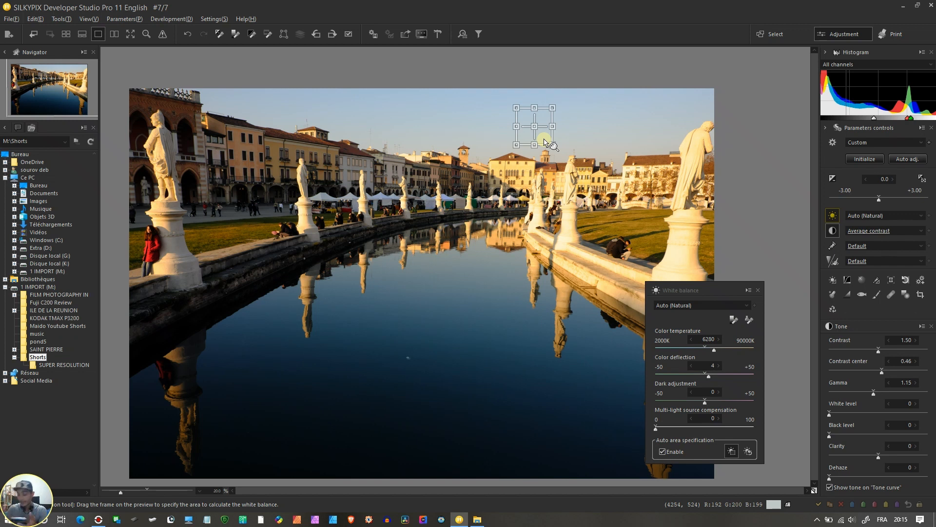
Open the Import from media dialog to view its options and close it without importing.
{"action": "left_click", "coordinate": [9, 34]}
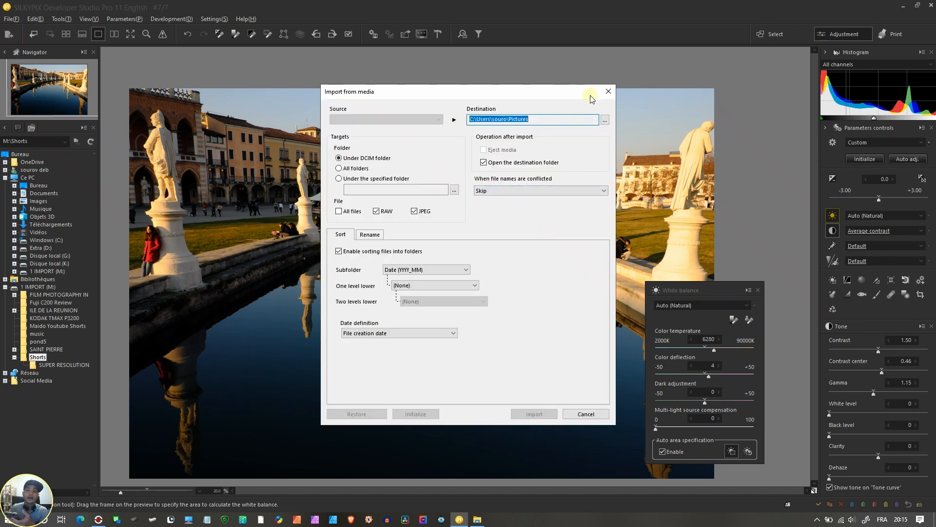
{"action": "left_click", "coordinate": [608, 91]}
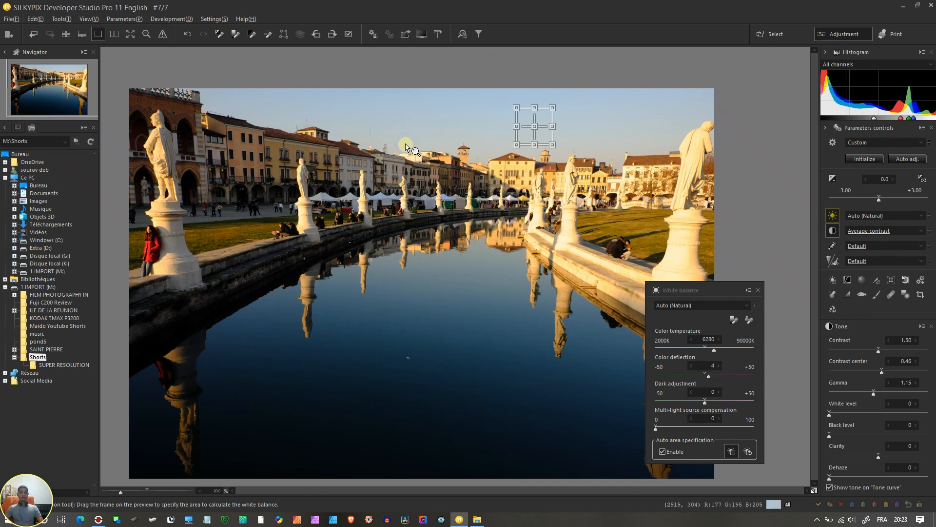
Finish the white balance area specification and close the White balance window.
{"action": "left_click", "coordinate": [731, 451]}
{"action": "left_click", "coordinate": [759, 306]}
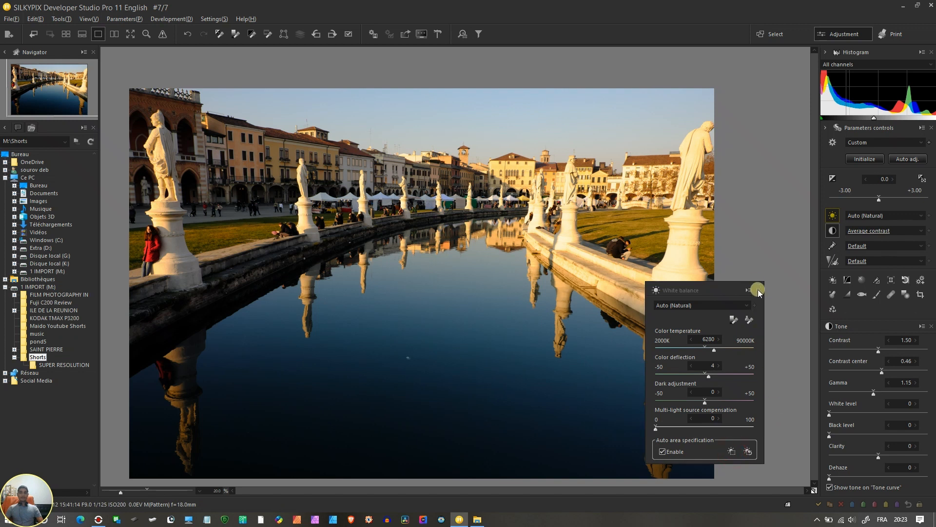
{"action": "left_click", "coordinate": [759, 289]}
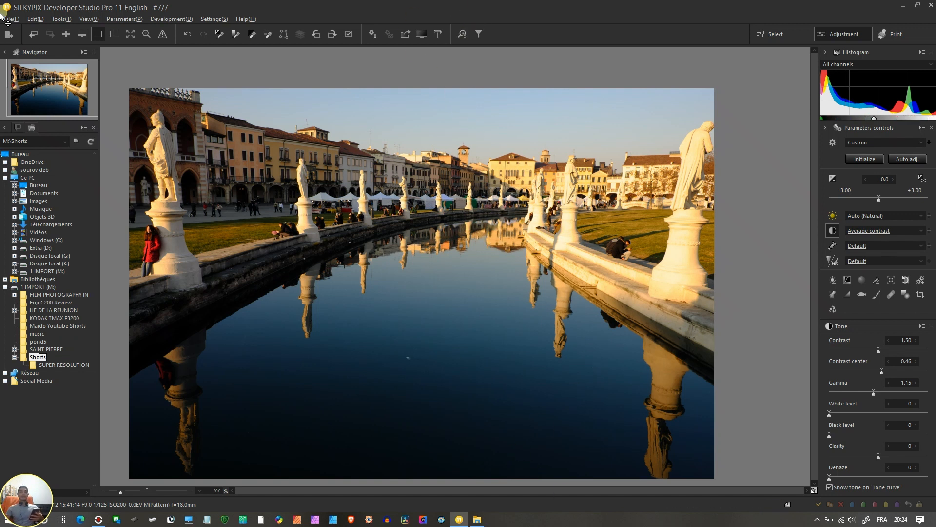
Show all photos as thumbnails, open the Filter window to view its conditions, and close it.
{"action": "left_click", "coordinate": [70, 36]}
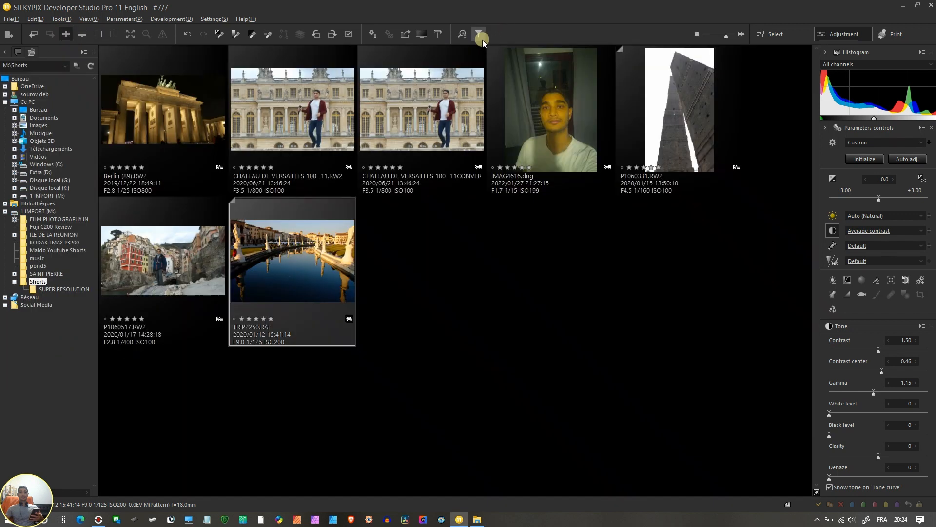
{"action": "left_click", "coordinate": [480, 37]}
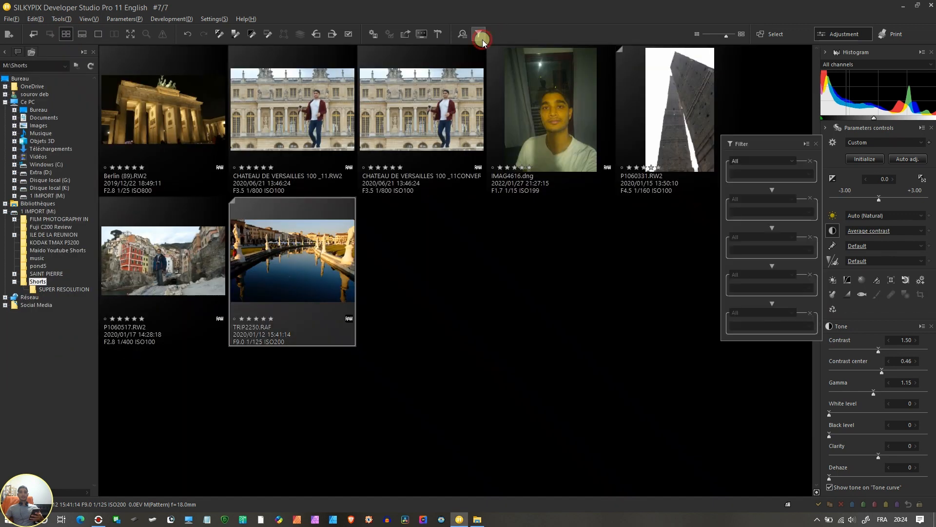
{"action": "left_click", "coordinate": [818, 143]}
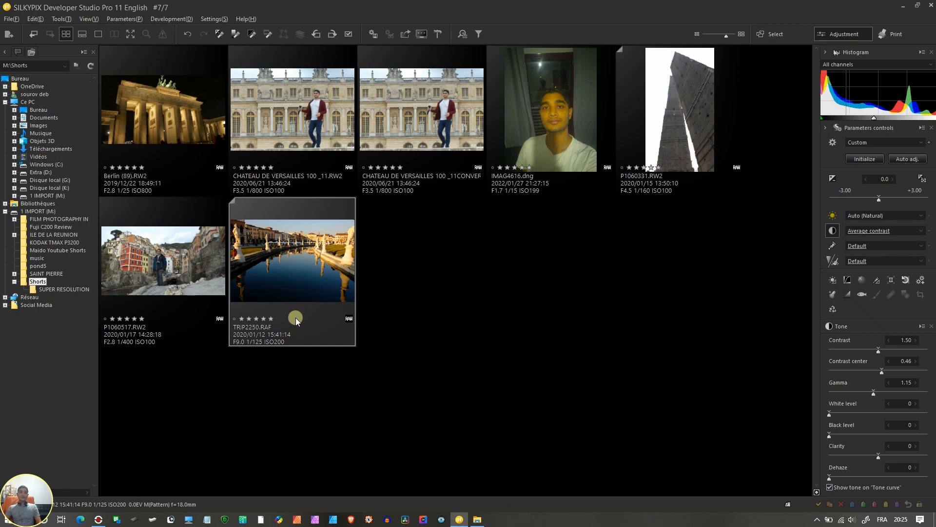
Open the canal photo TRIP2250.RAF in the single preview and display its Color controls.
{"action": "left_click", "coordinate": [273, 270]}
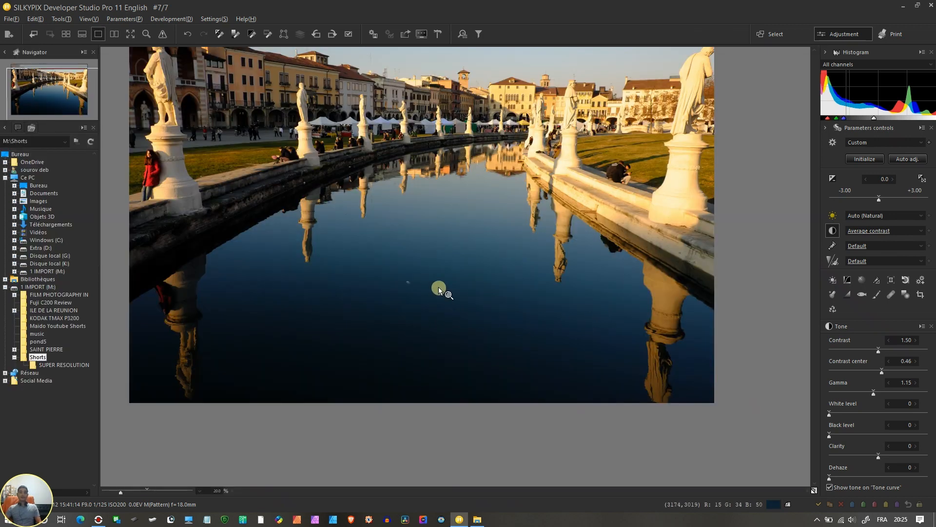
{"action": "left_click_drag", "start_coordinate": [436, 243], "coordinate": [427, 315]}
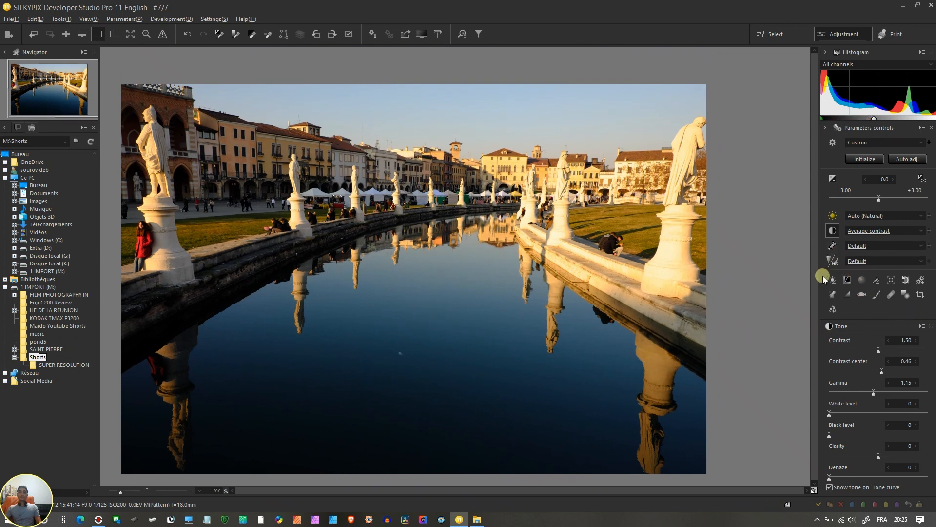
{"action": "left_click", "coordinate": [832, 246]}
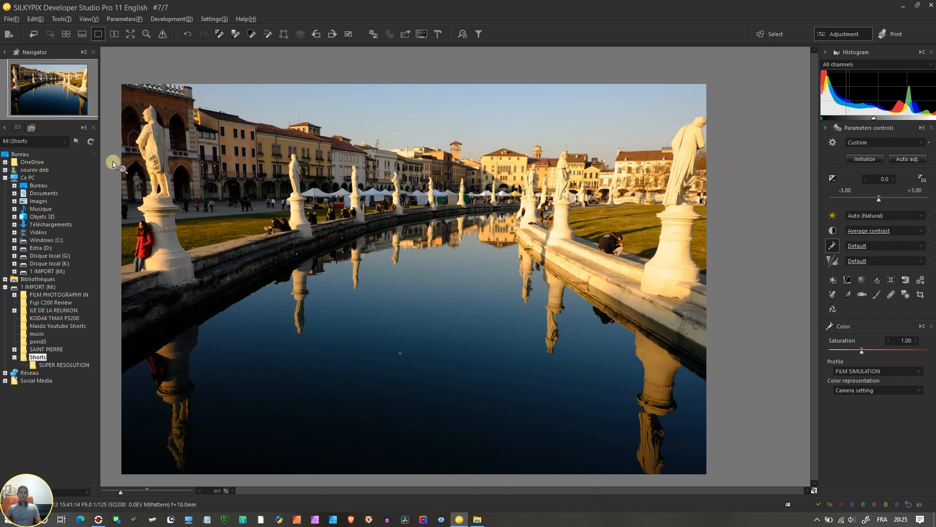
Return to the thumbnails and open CHATEAU DE VERSAILLES 100 _11.RW2 in the single preview.
{"action": "left_click", "coordinate": [70, 32]}
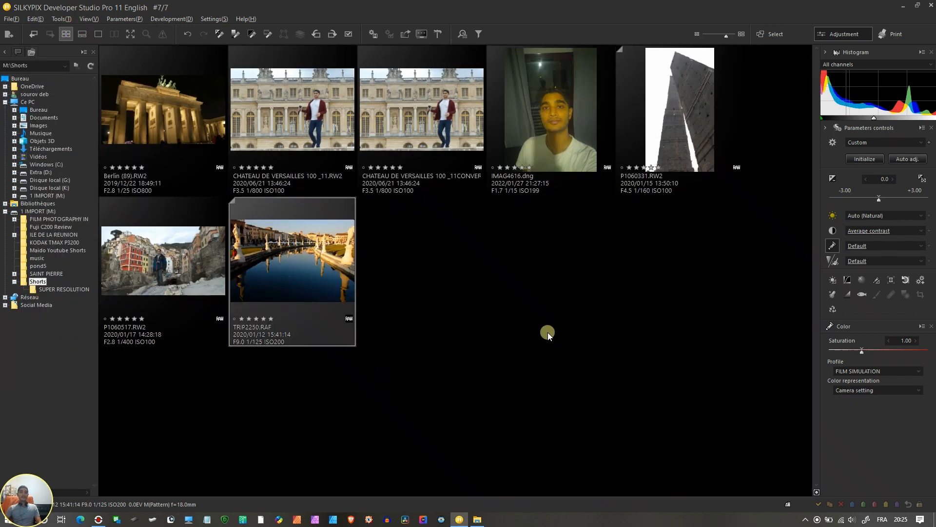
{"action": "left_click", "coordinate": [293, 149]}
{"action": "double_click", "coordinate": [295, 134]}
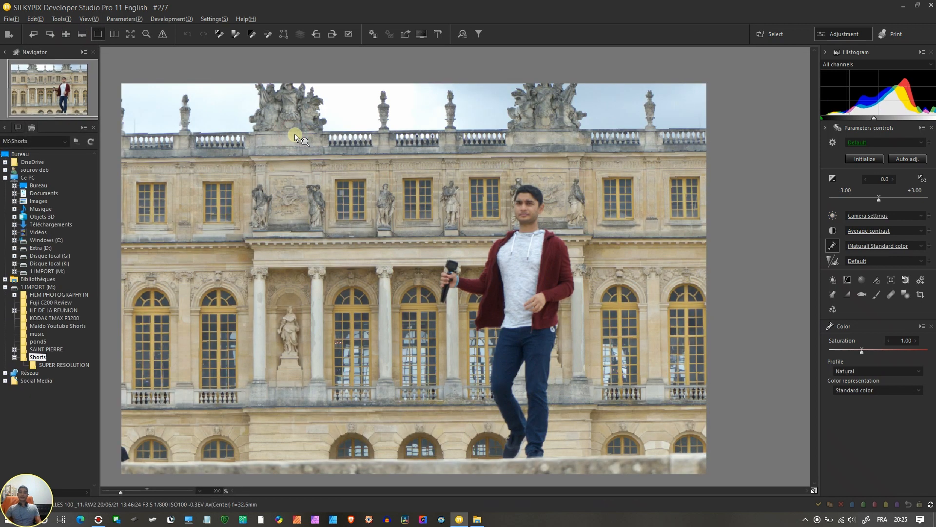
Open the Develop dialog for the Versailles photo, view its saved file options and output settings, and close it without developing.
{"action": "left_click", "coordinate": [587, 314]}
{"action": "left_click_drag", "start_coordinate": [609, 269], "coordinate": [581, 299]}
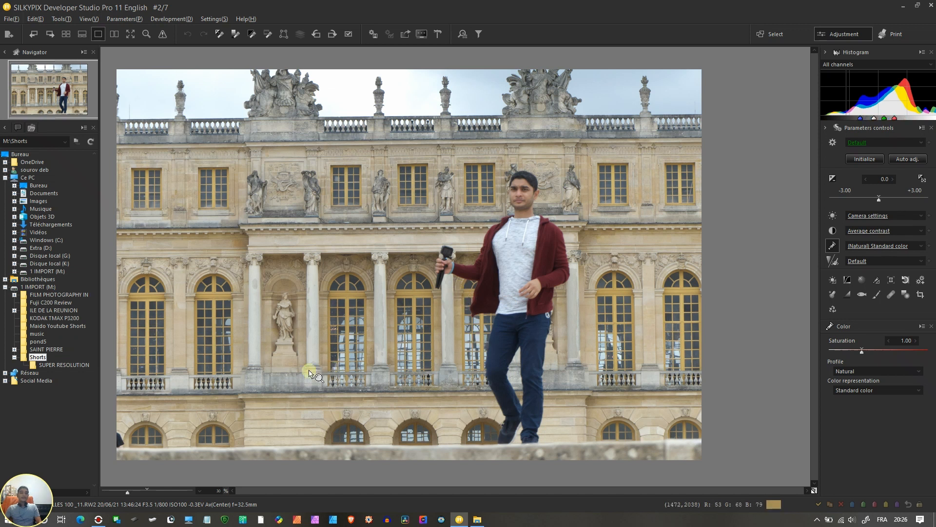
{"action": "left_click", "coordinate": [441, 36]}
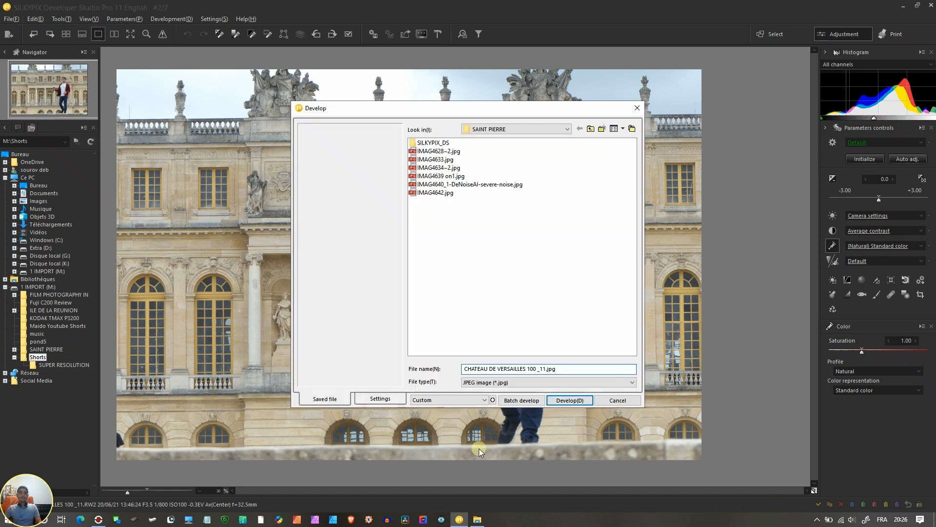
{"action": "left_click", "coordinate": [378, 399]}
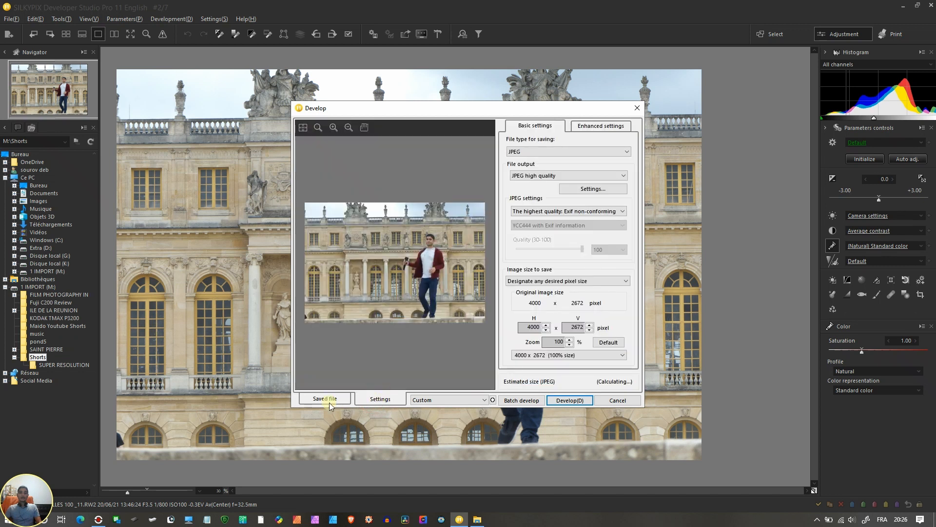
{"action": "left_click", "coordinate": [326, 400]}
{"action": "left_click", "coordinate": [389, 400]}
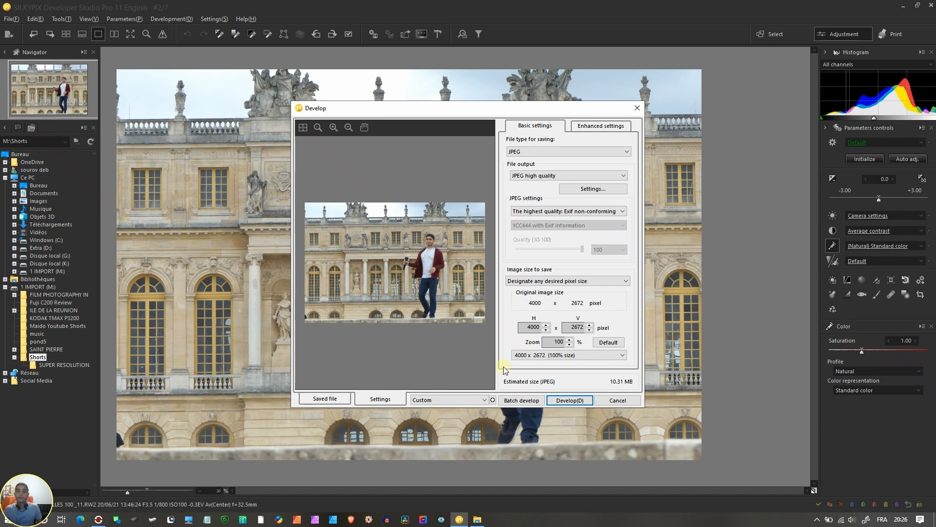
{"action": "left_click_drag", "start_coordinate": [529, 110], "coordinate": [627, 106]}
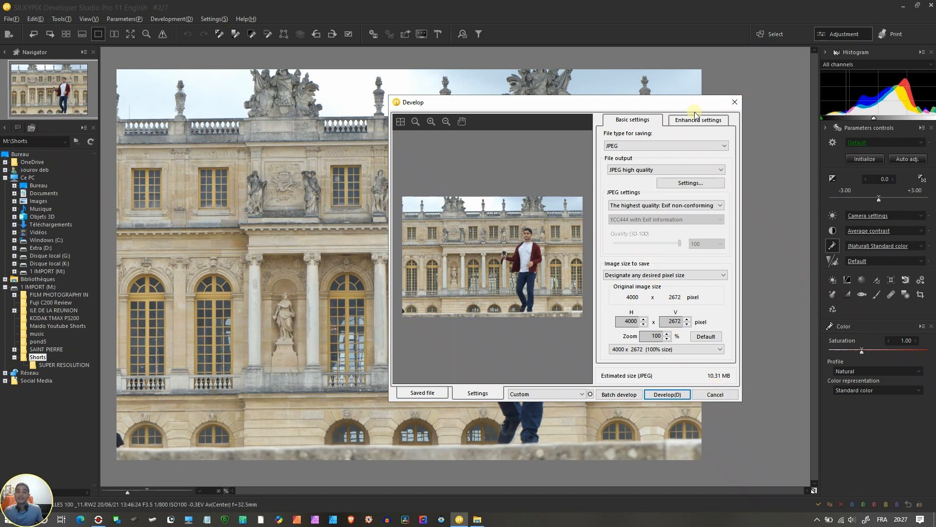
{"action": "left_click", "coordinate": [735, 102]}
Open the canal photo TRIP2250.RAF in the single preview and display its basic output settings in the Develop dialog.
{"action": "left_click", "coordinate": [70, 35]}
{"action": "double_click", "coordinate": [315, 277]}
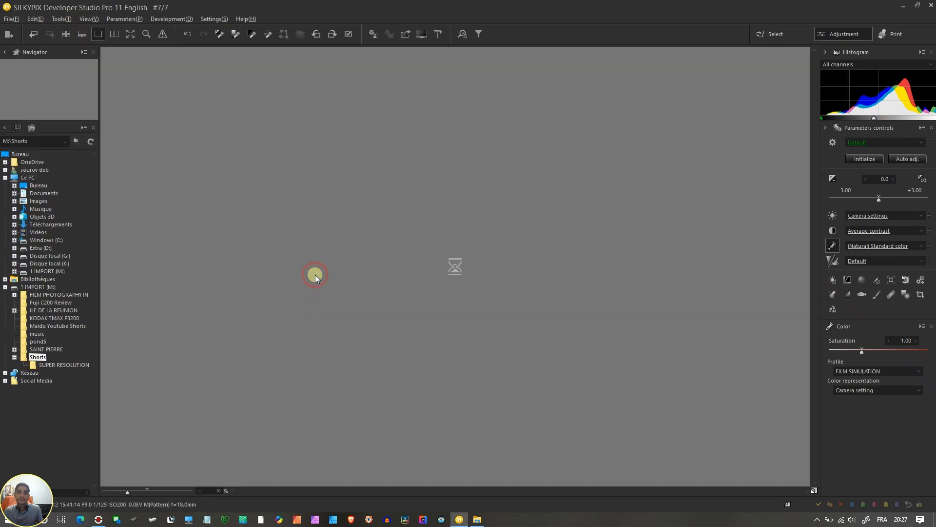
{"action": "left_click", "coordinate": [370, 32]}
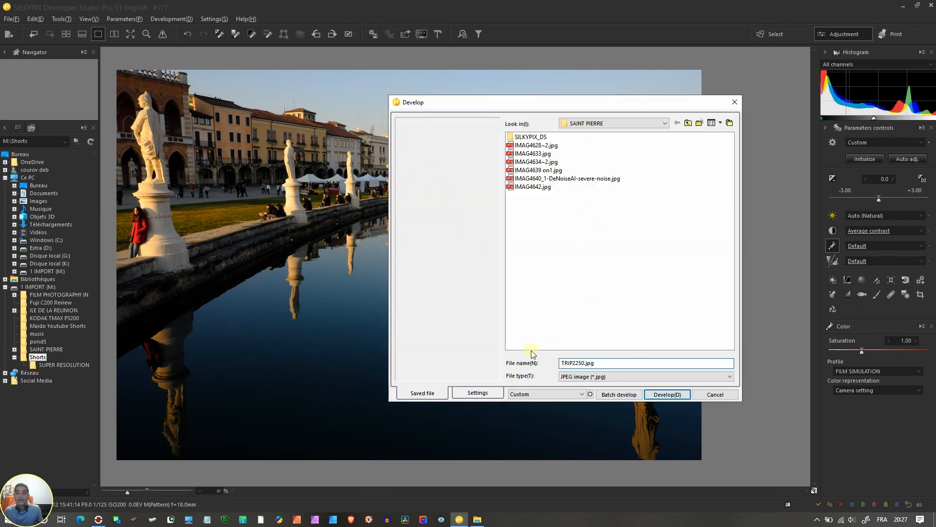
{"action": "left_click", "coordinate": [477, 392]}
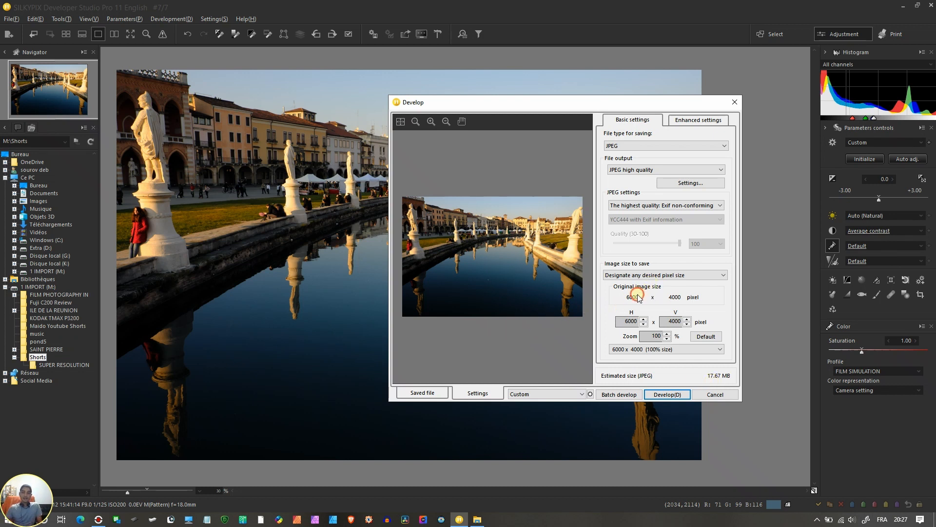
Try the file outputs For print 1 (16bit) and SILKYPIX default, and close the Develop dialog without saving the updated settings.
{"action": "left_click", "coordinate": [631, 169]}
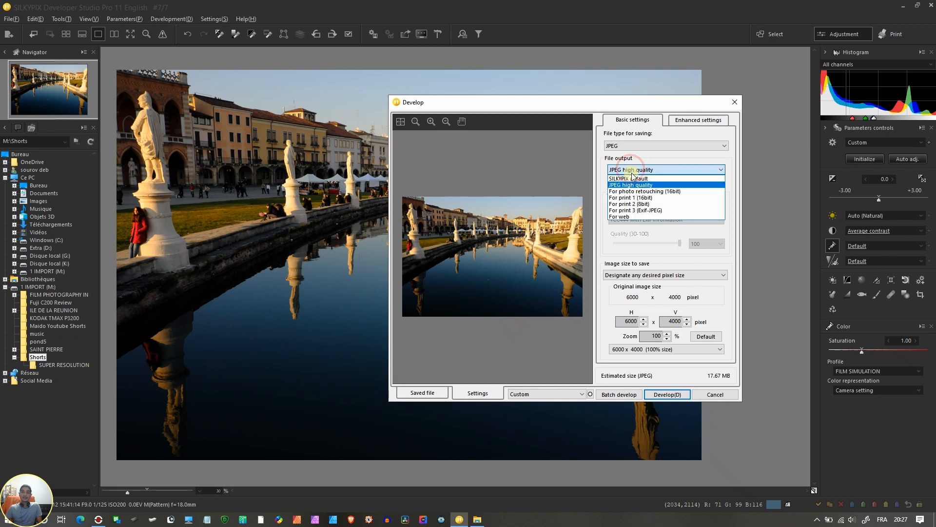
{"action": "left_click", "coordinate": [634, 197]}
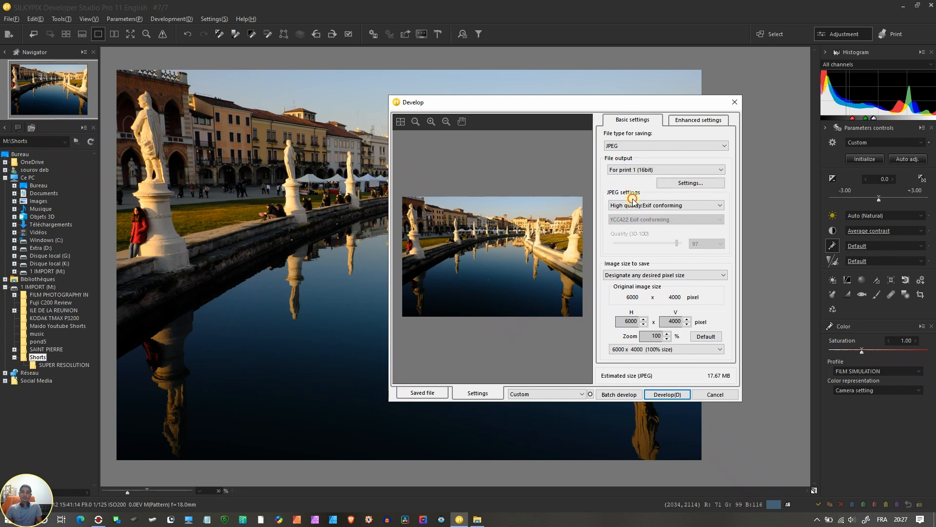
{"action": "left_click", "coordinate": [638, 170]}
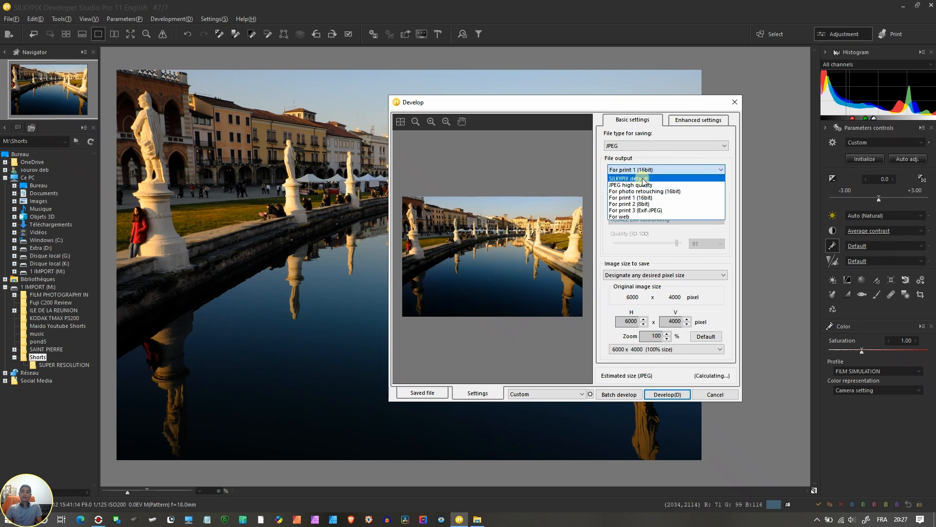
{"action": "left_click", "coordinate": [643, 179]}
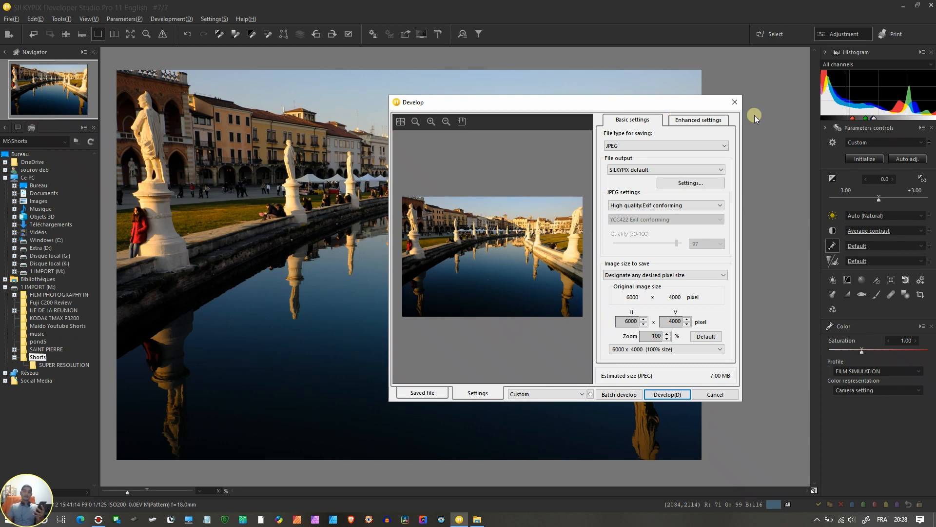
{"action": "left_click", "coordinate": [735, 102]}
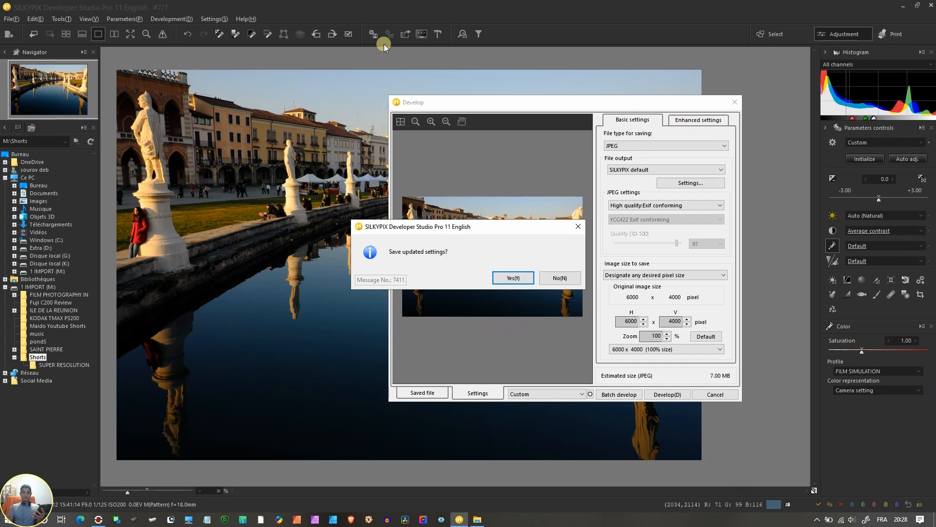
{"action": "left_click", "coordinate": [566, 279]}
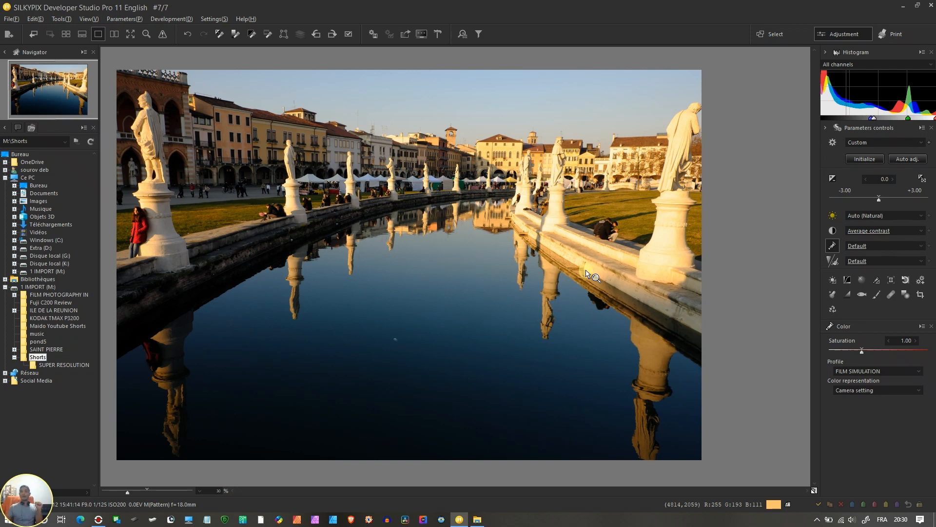
{"action": "left_click_drag", "start_coordinate": [554, 358], "coordinate": [575, 355]}
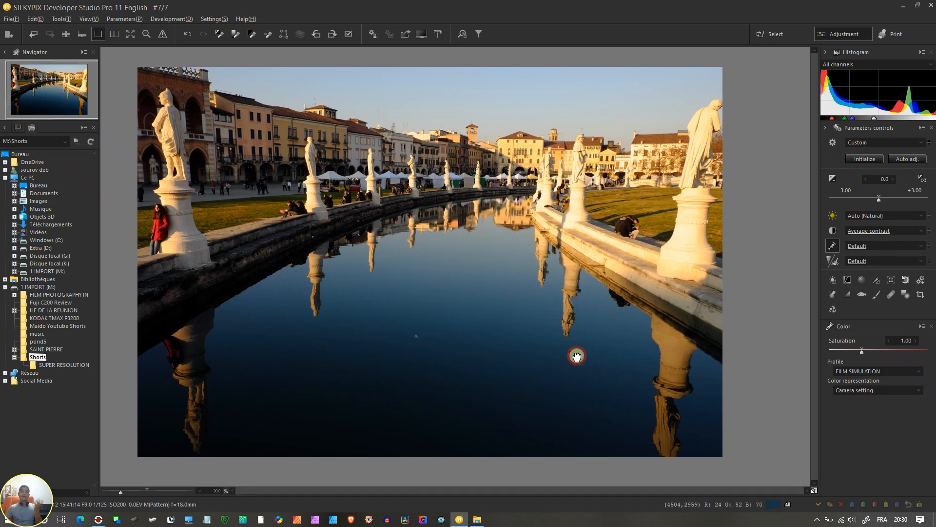
{"action": "left_click", "coordinate": [123, 492]}
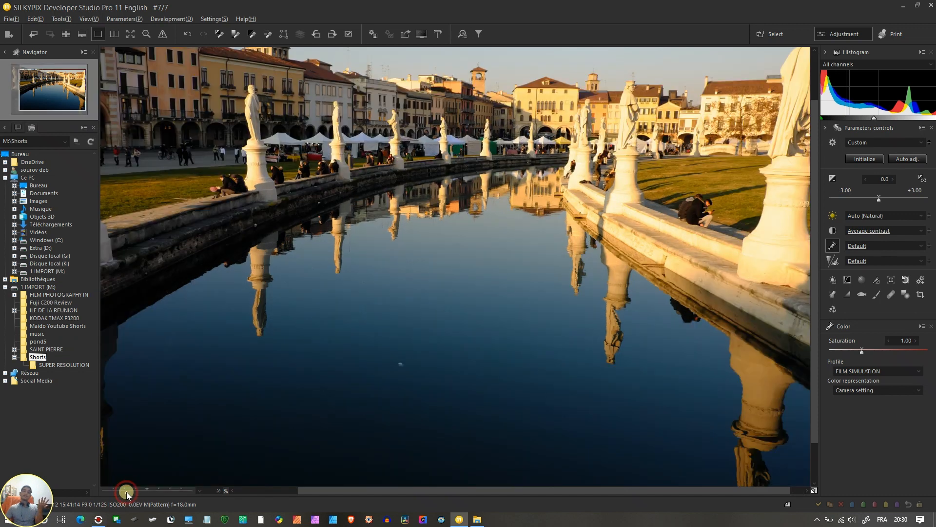
{"action": "left_click_drag", "start_coordinate": [120, 494], "coordinate": [123, 494]}
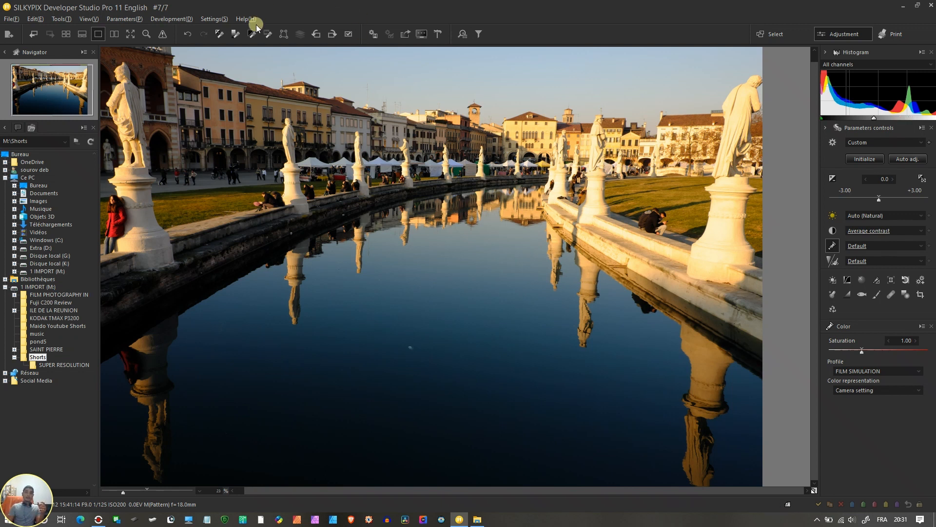
Activate the tool for selecting unexposed negative film areas, view the perspective correction tool options, and deactivate the negative film tool.
{"action": "left_click", "coordinate": [268, 34]}
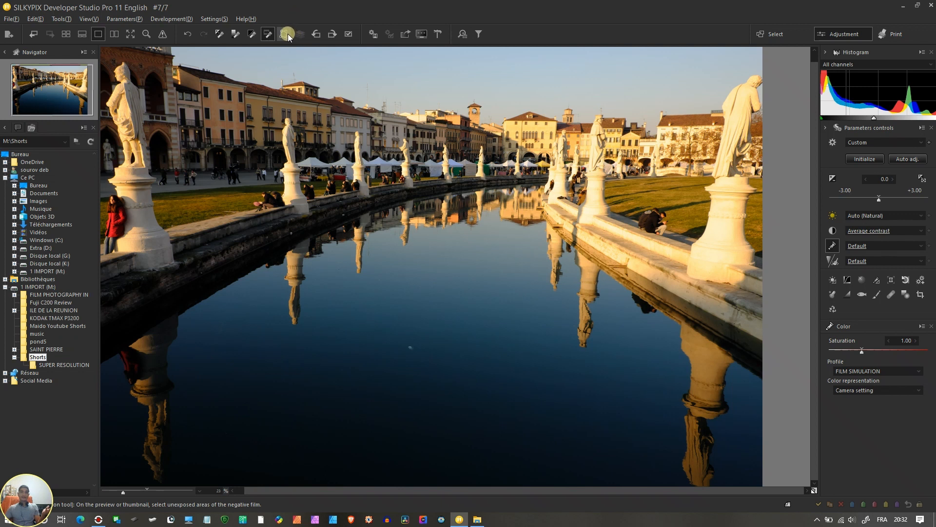
{"action": "left_click", "coordinate": [285, 34]}
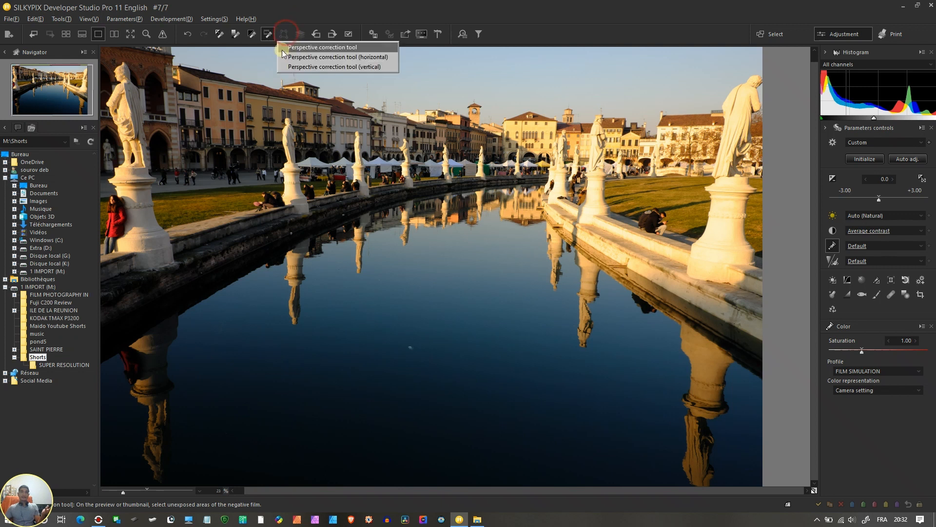
{"action": "left_click", "coordinate": [575, 2]}
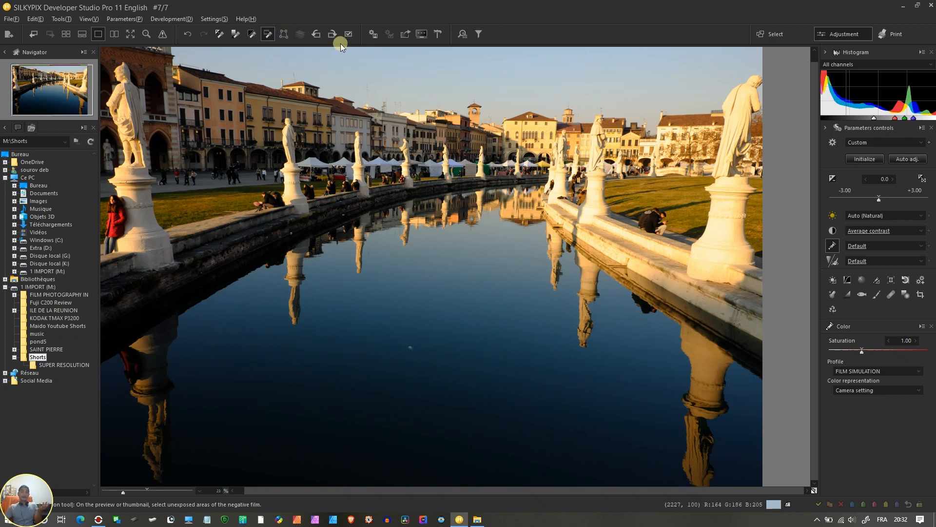
{"action": "left_click", "coordinate": [267, 39]}
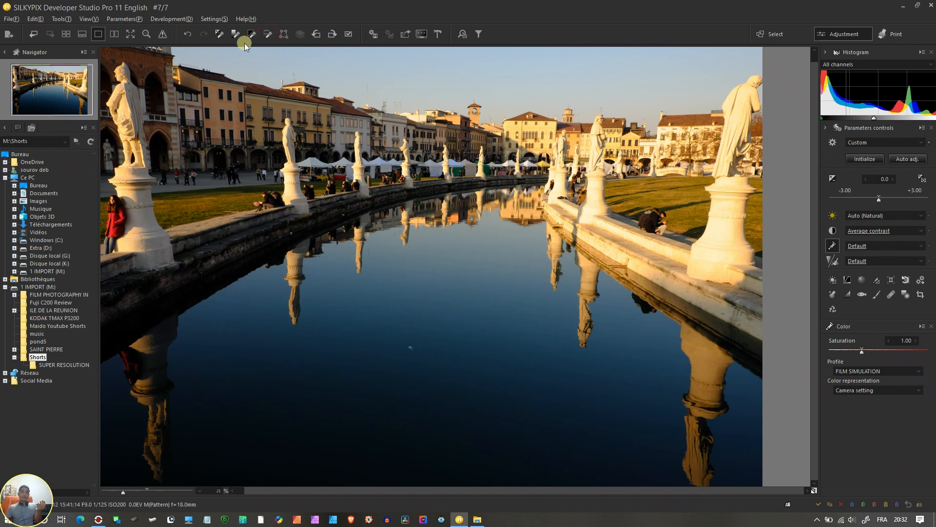